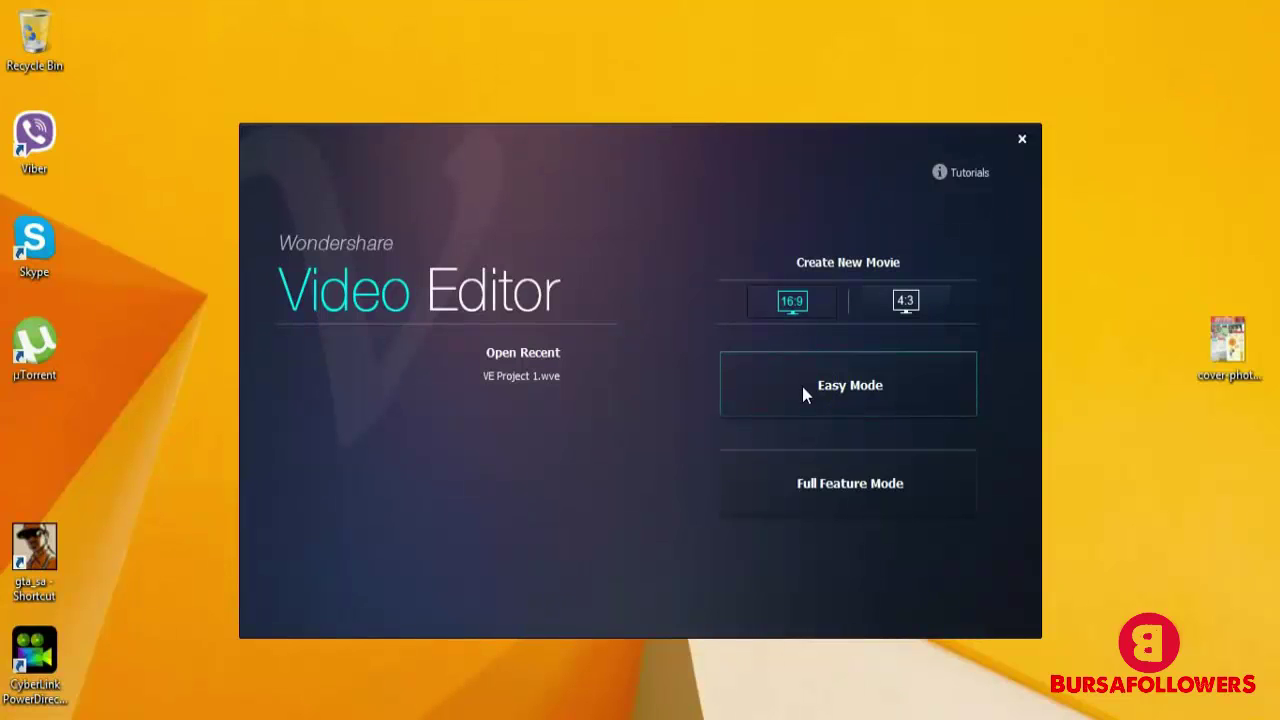
# Start an Easy Mode movie with the Dancing Night template after previewing Blue and Sweetheart
pyautogui.click(815, 462)
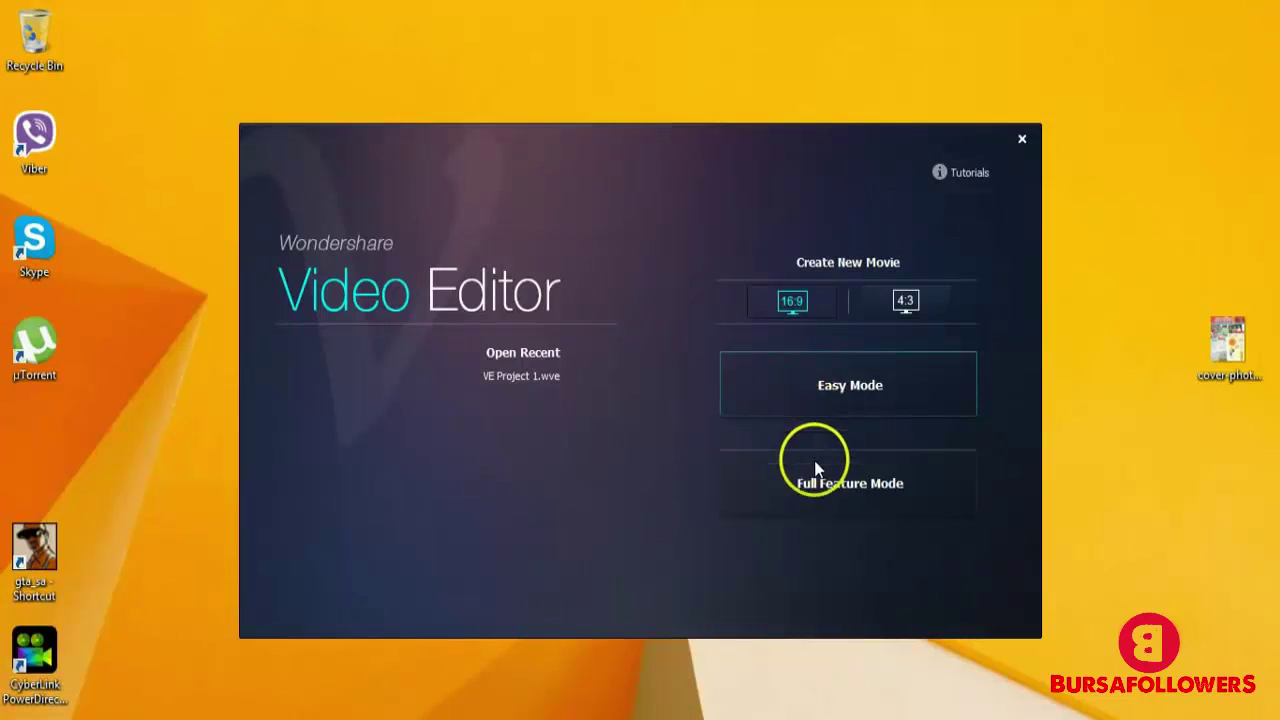
pyautogui.click(798, 404)
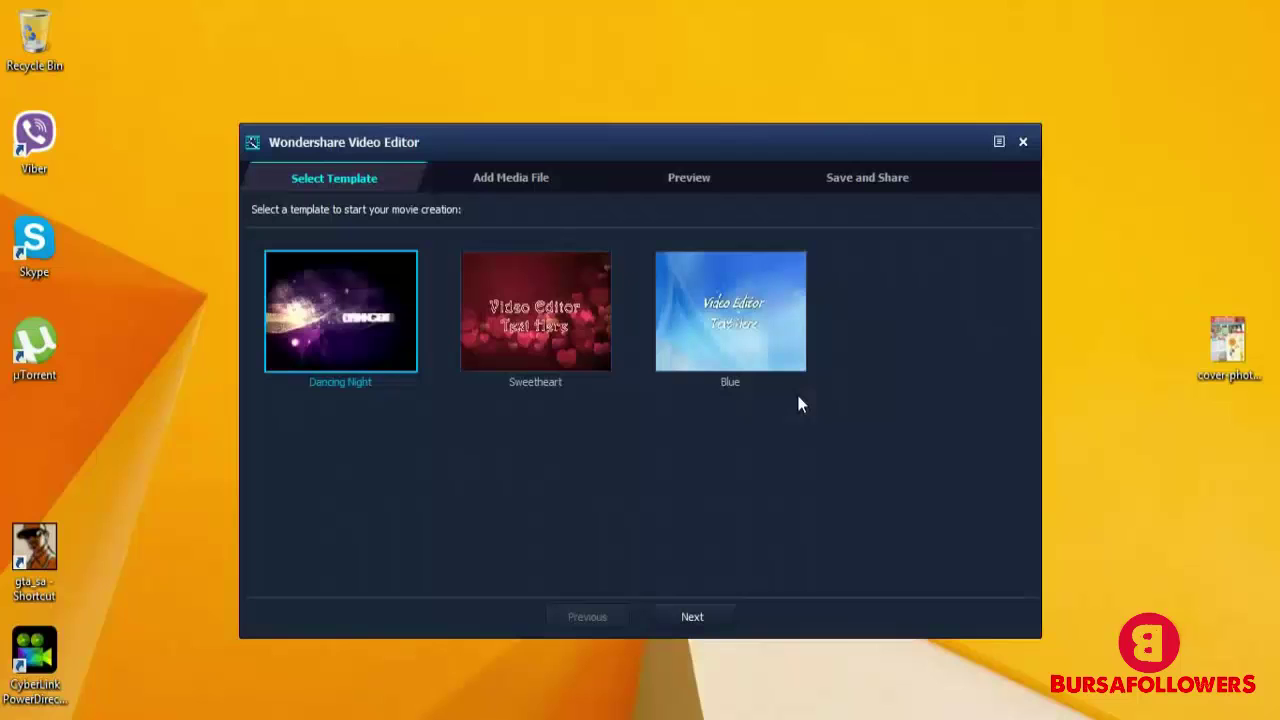
pyautogui.click(730, 368)
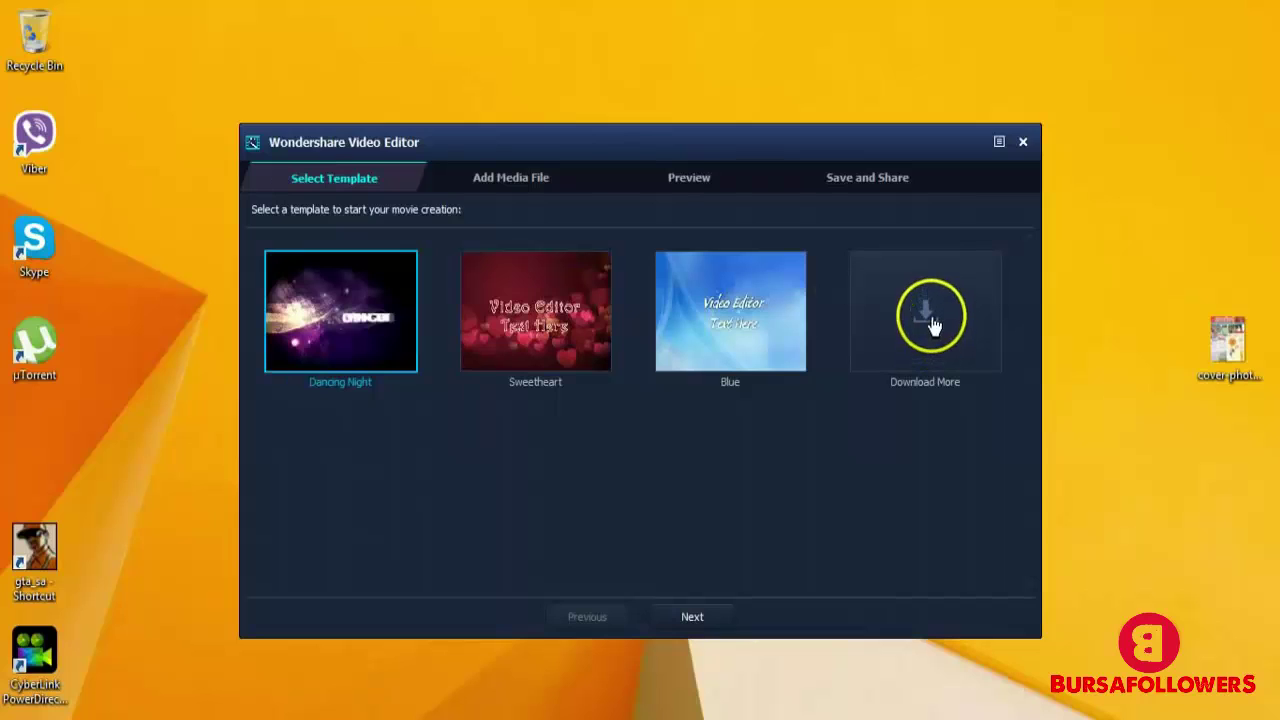
pyautogui.click(552, 327)
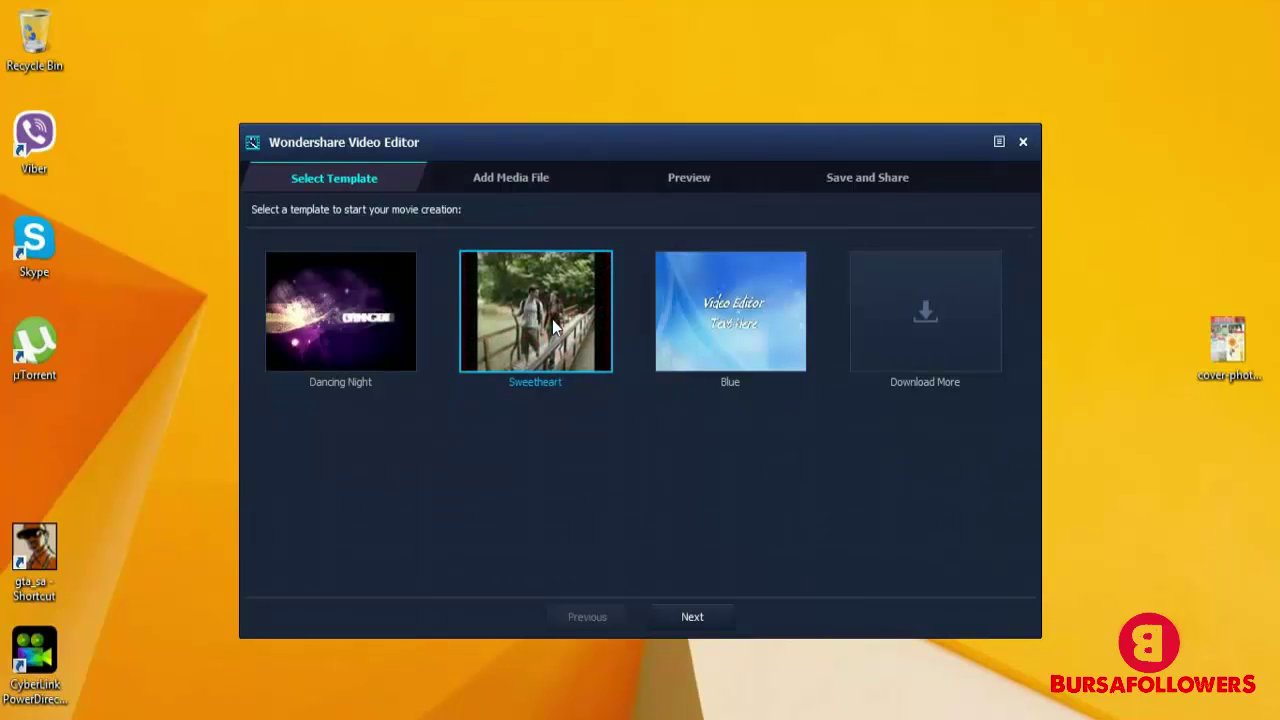
pyautogui.click(365, 325)
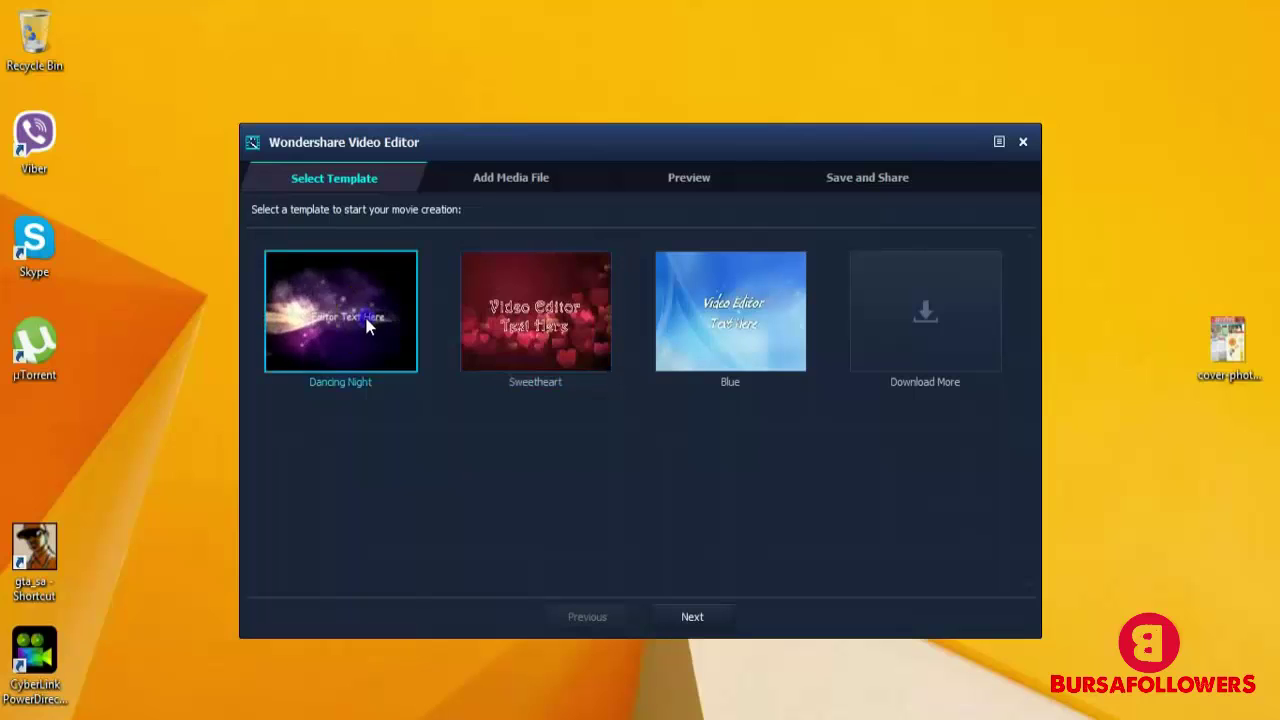
pyautogui.click(357, 320)
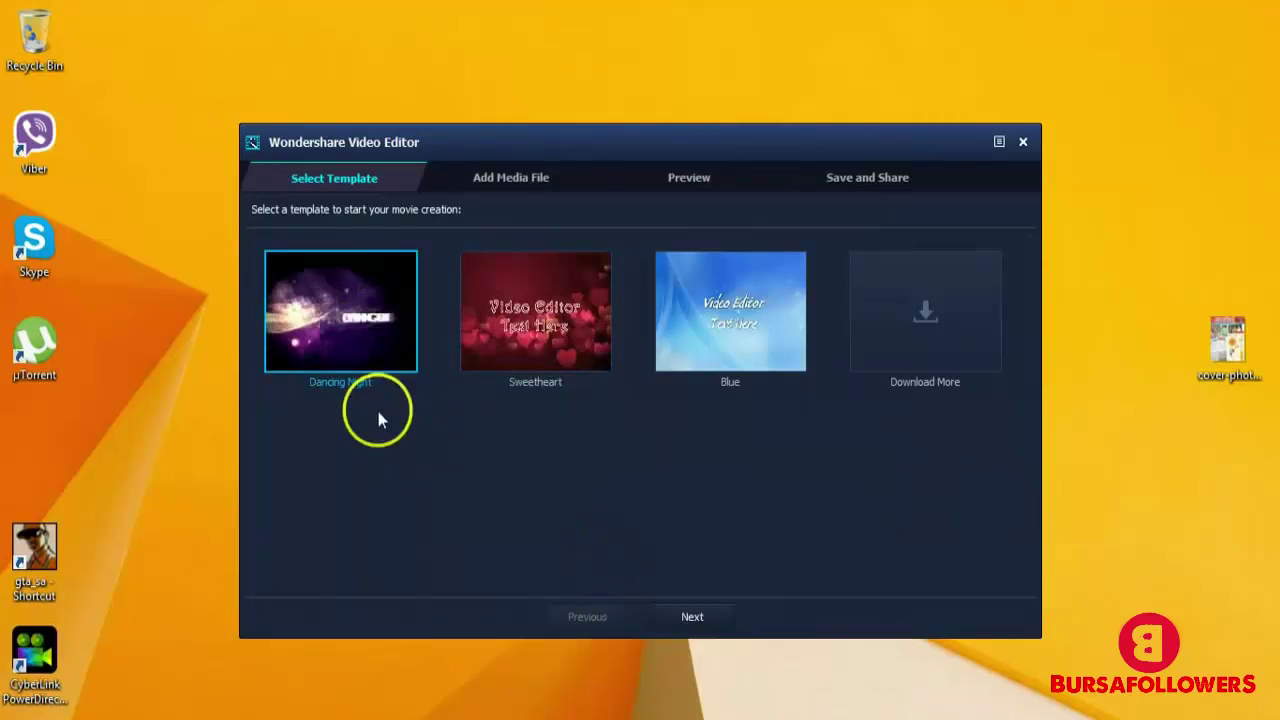
pyautogui.click(711, 616)
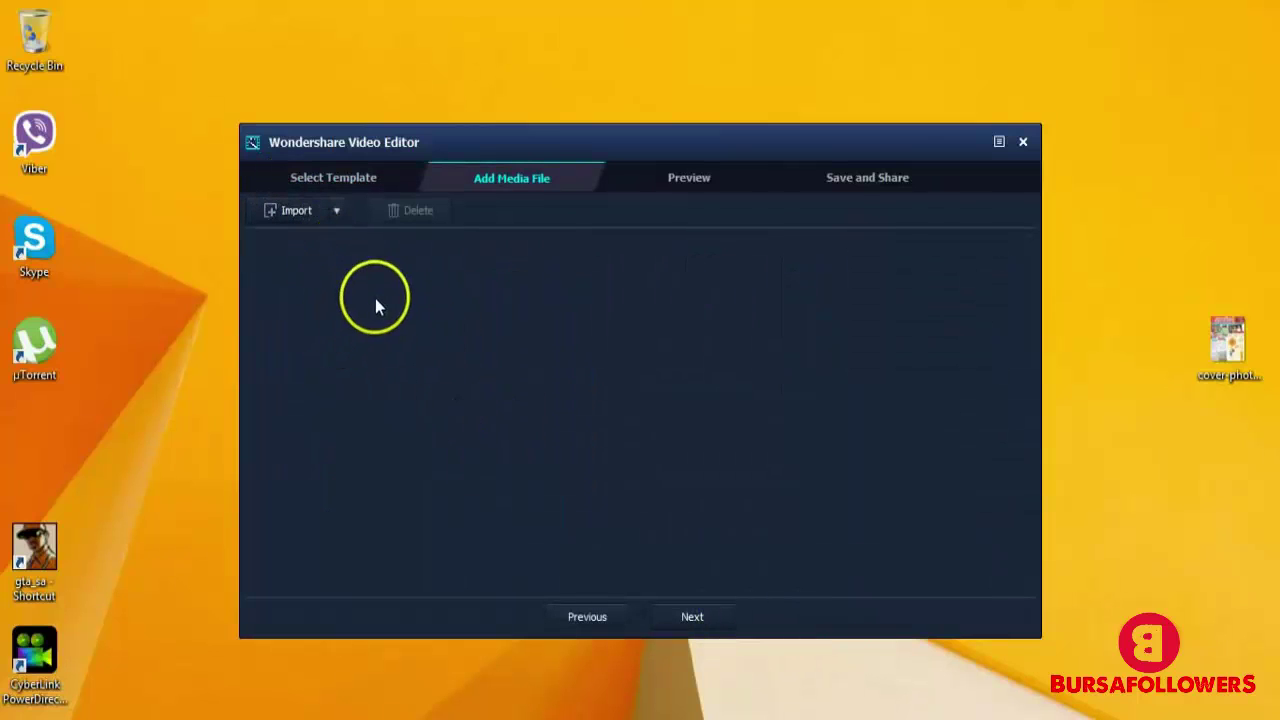
# Browse the import dialog to the images folder on Local Disk (D:)
pyautogui.click(303, 210)
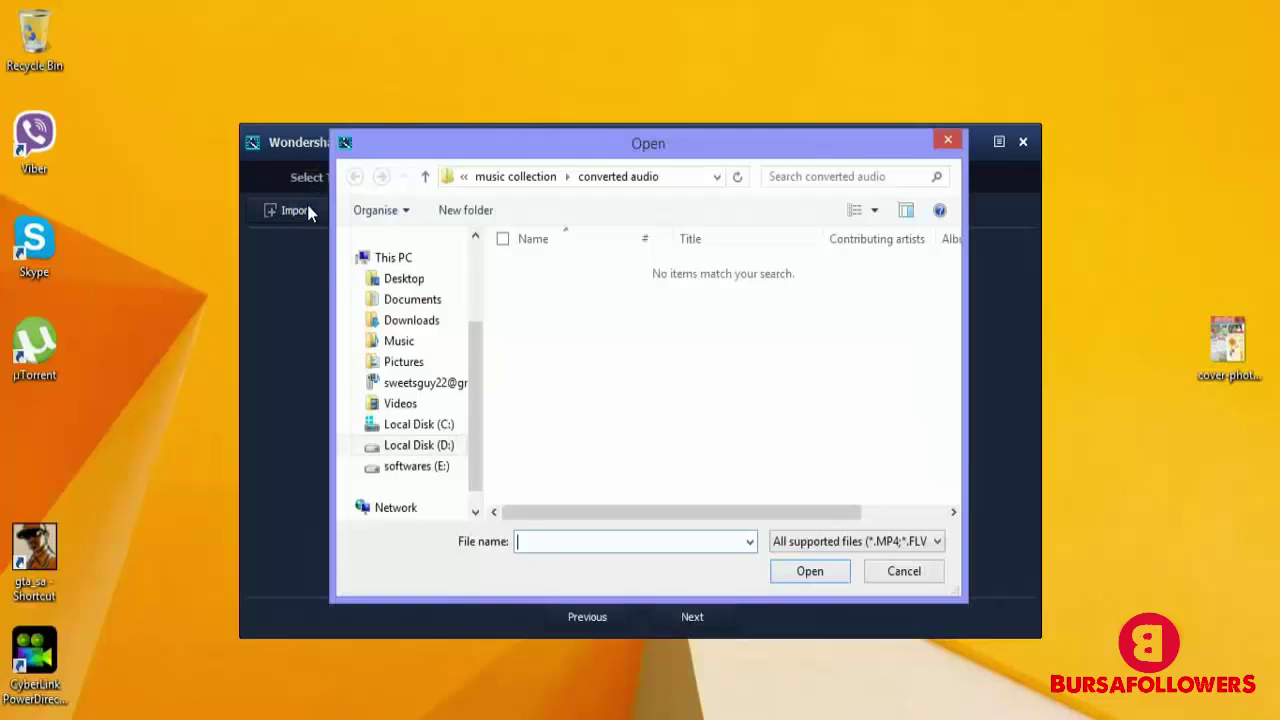
pyautogui.click(438, 445)
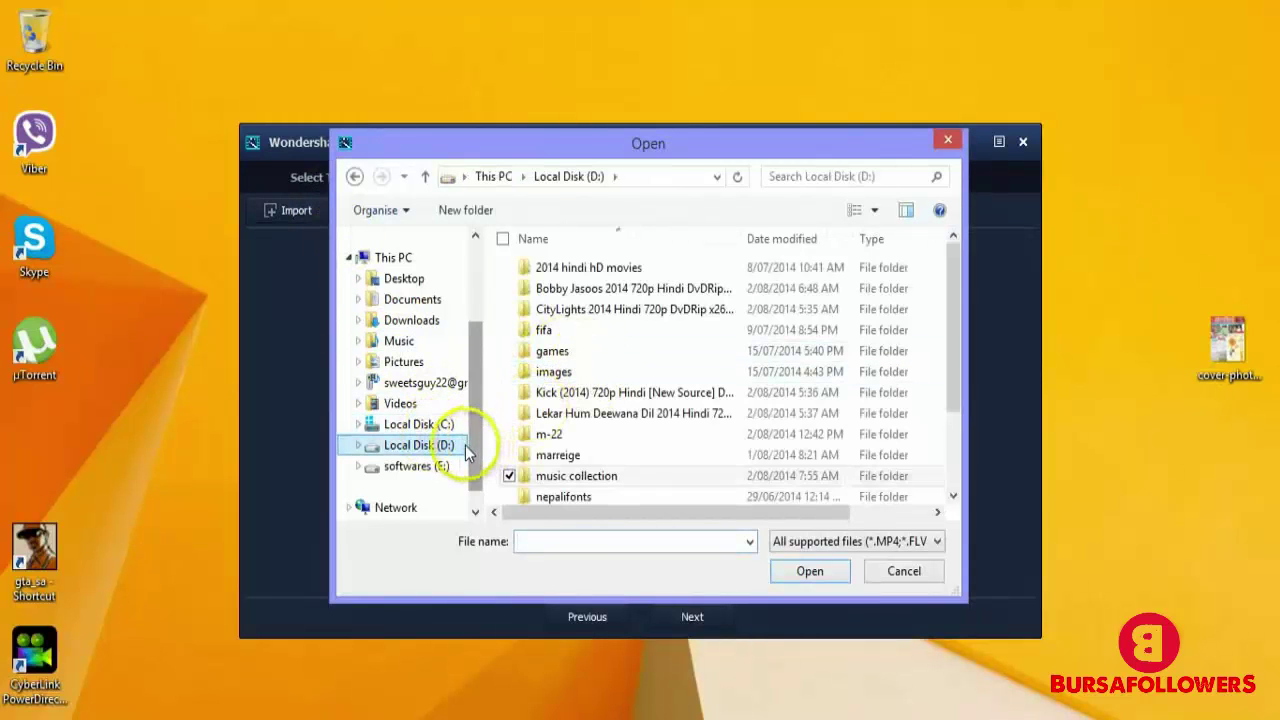
pyautogui.click(452, 465)
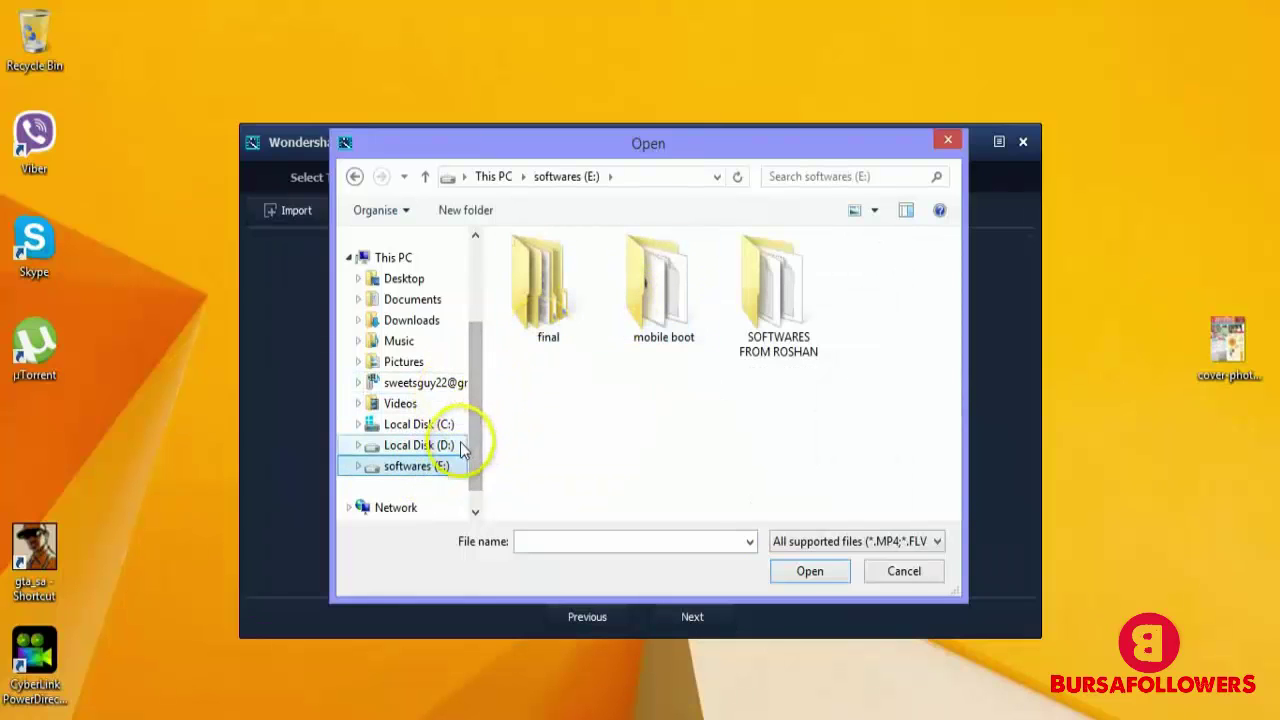
pyautogui.click(459, 446)
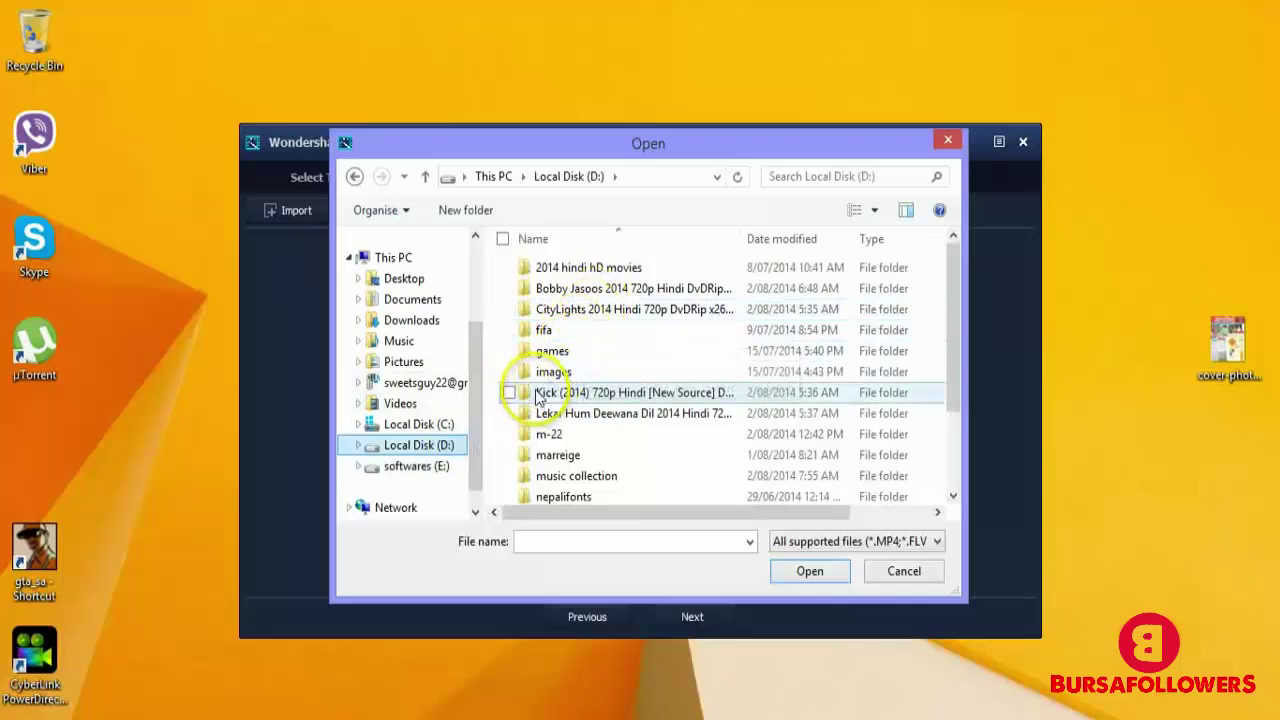
pyautogui.click(450, 428)
pyautogui.click(406, 363)
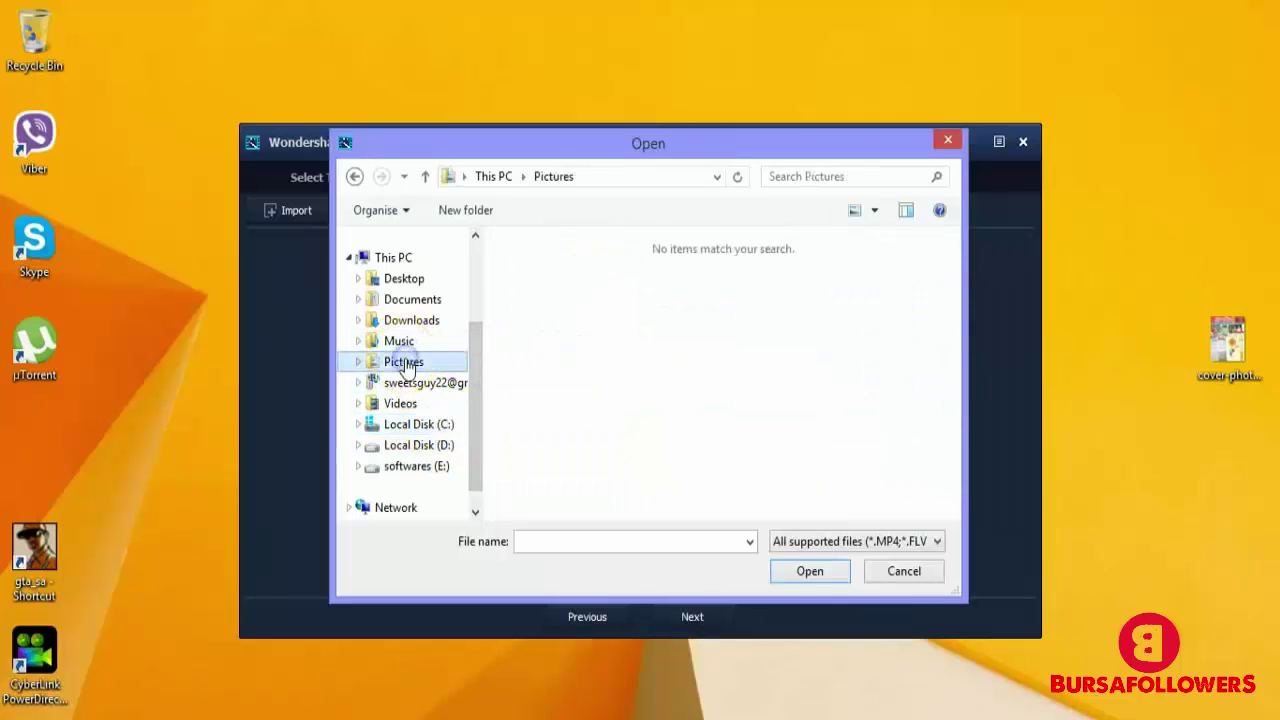
pyautogui.click(416, 446)
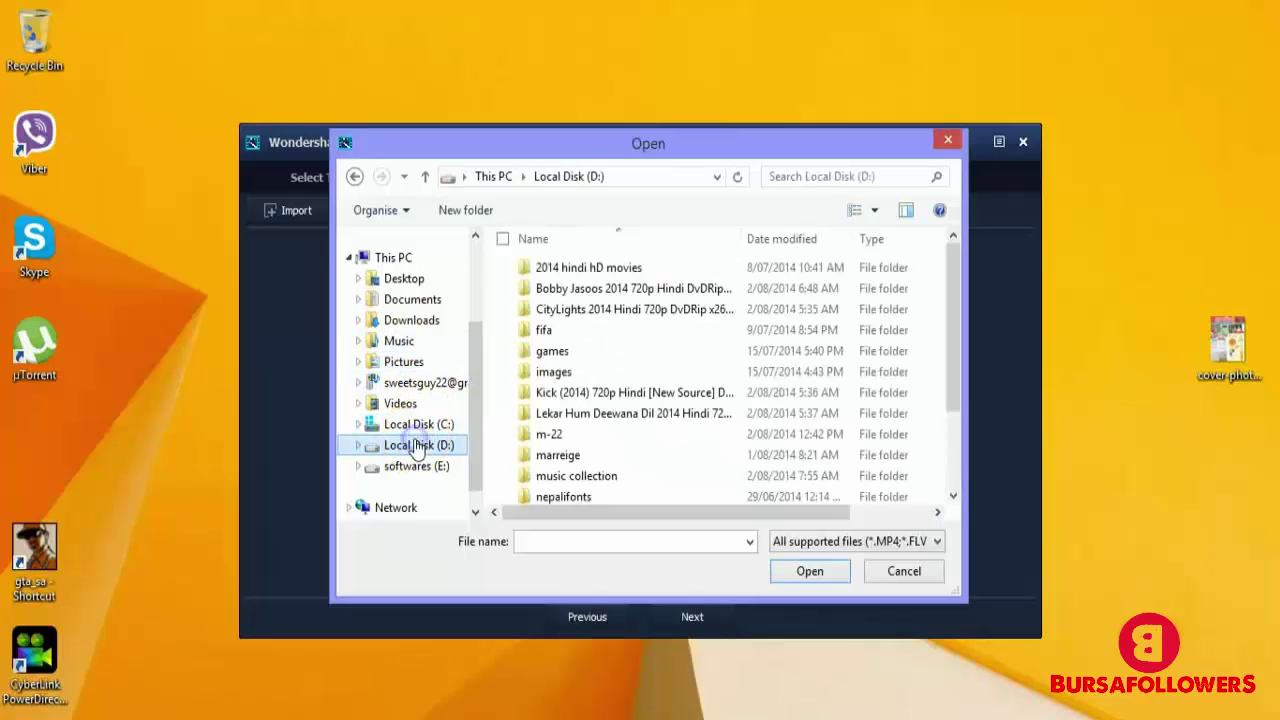
pyautogui.doubleClick(560, 371)
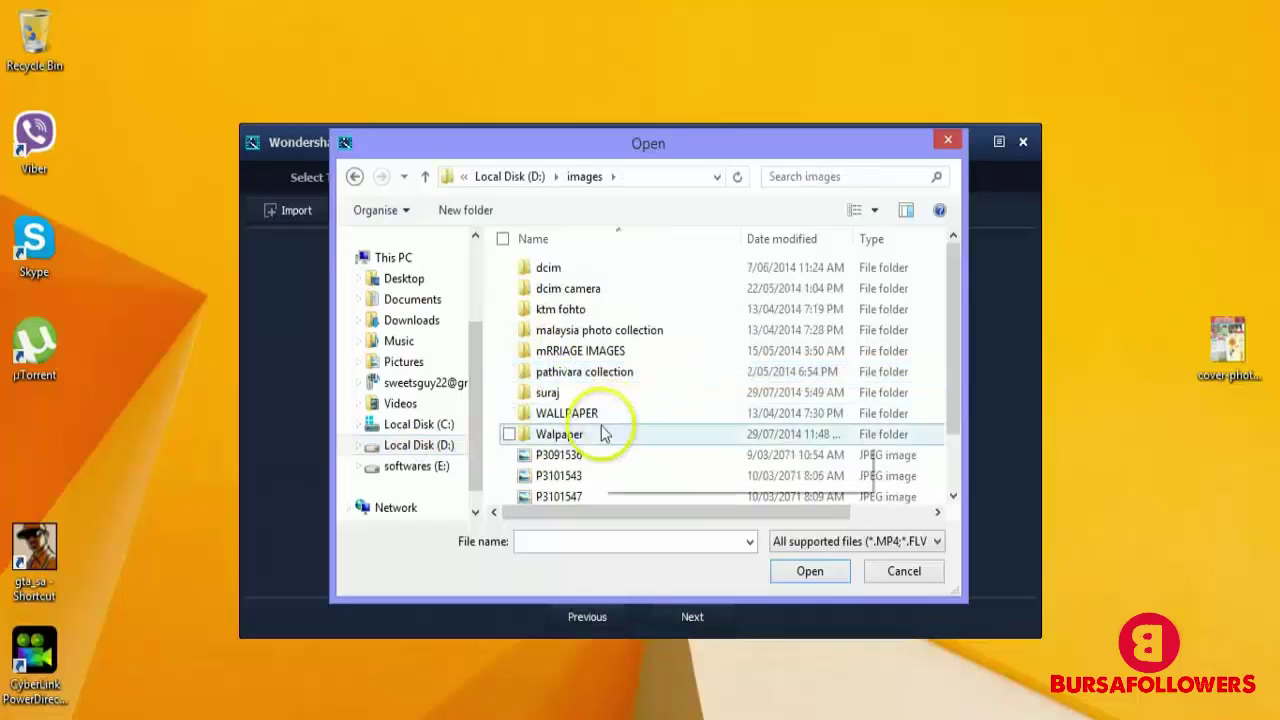
# Show the folder as large icons and import the photo P3101553
pyautogui.rightClick(655, 253)
pyautogui.moveTo(625, 265)
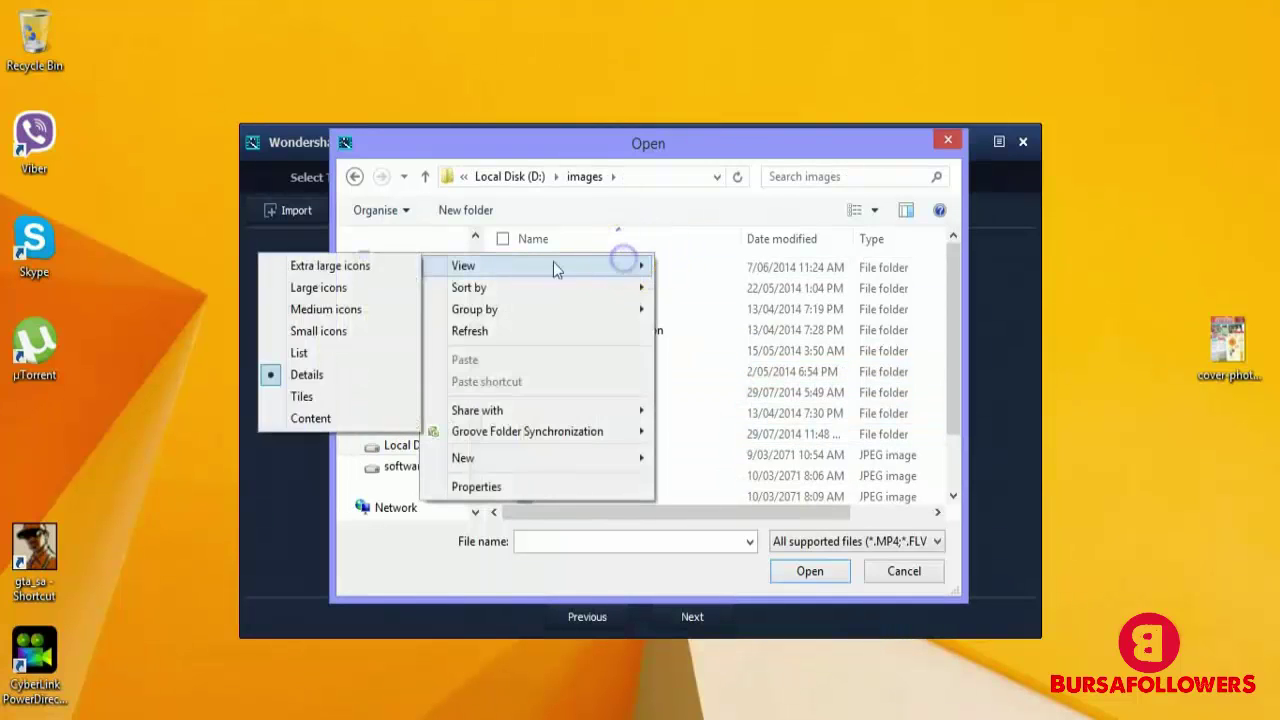
pyautogui.click(371, 289)
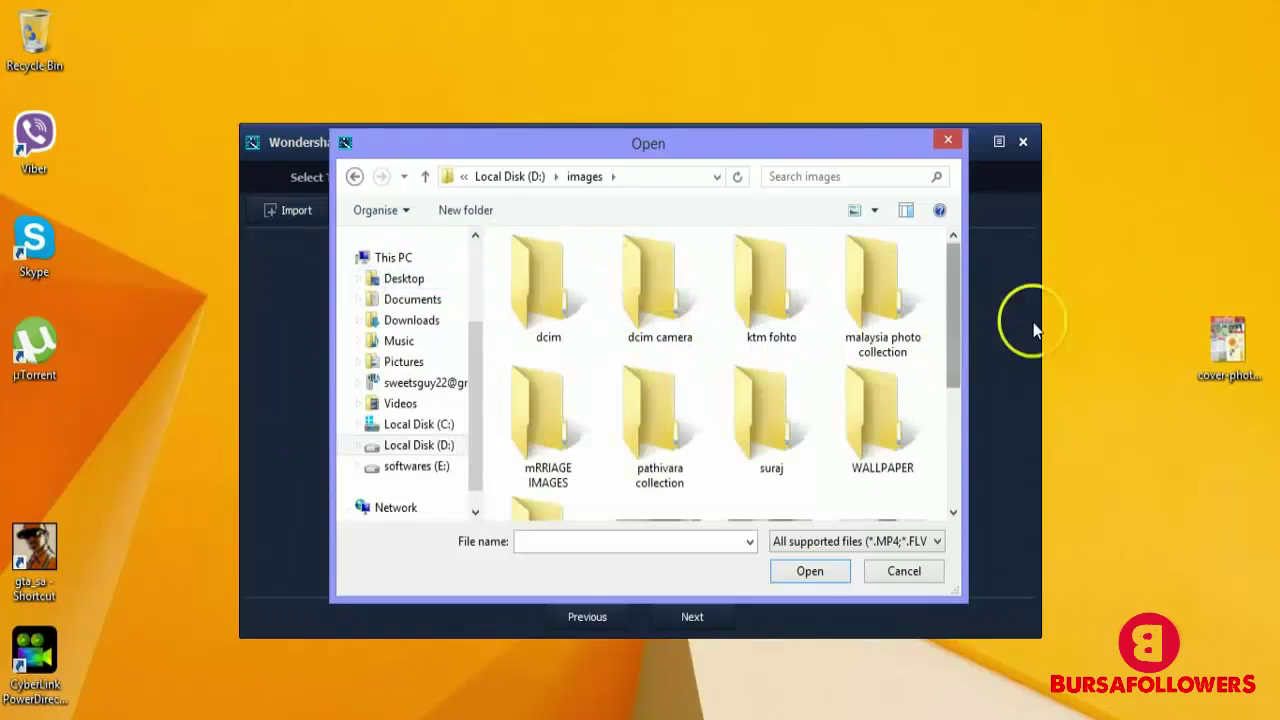
pyautogui.moveTo(950, 310); pyautogui.dragTo(952, 420)
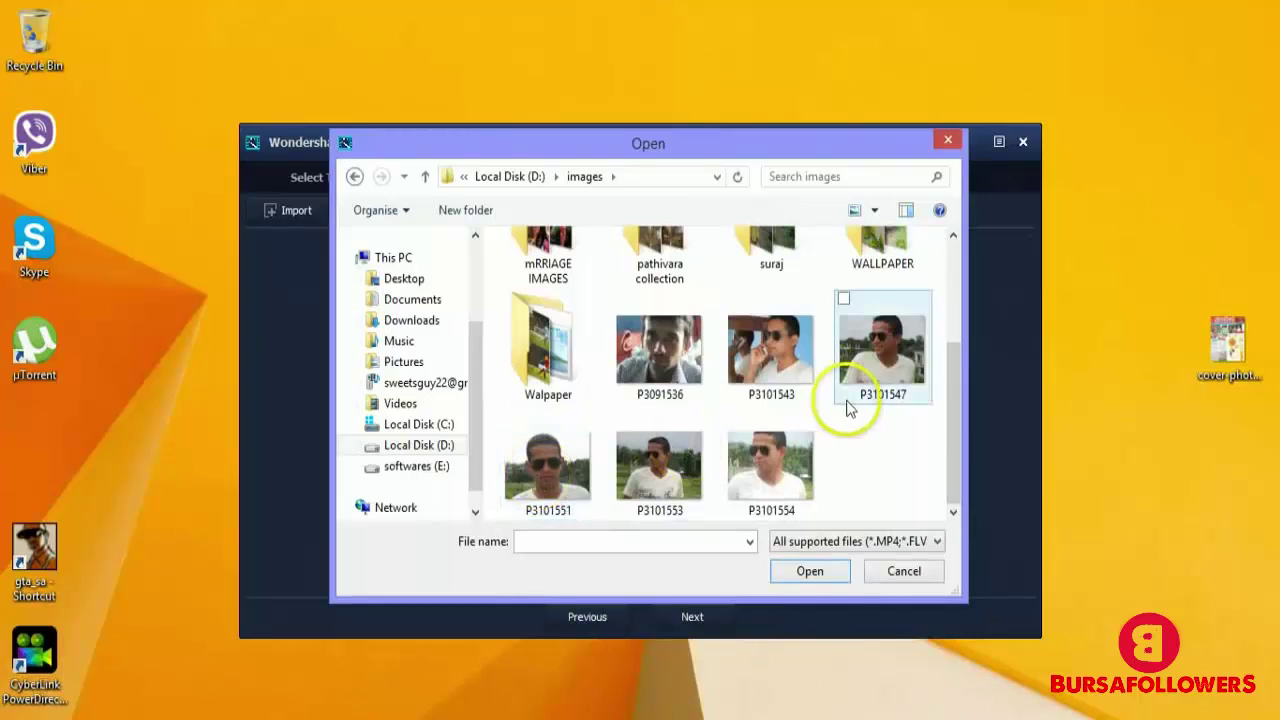
pyautogui.doubleClick(664, 452)
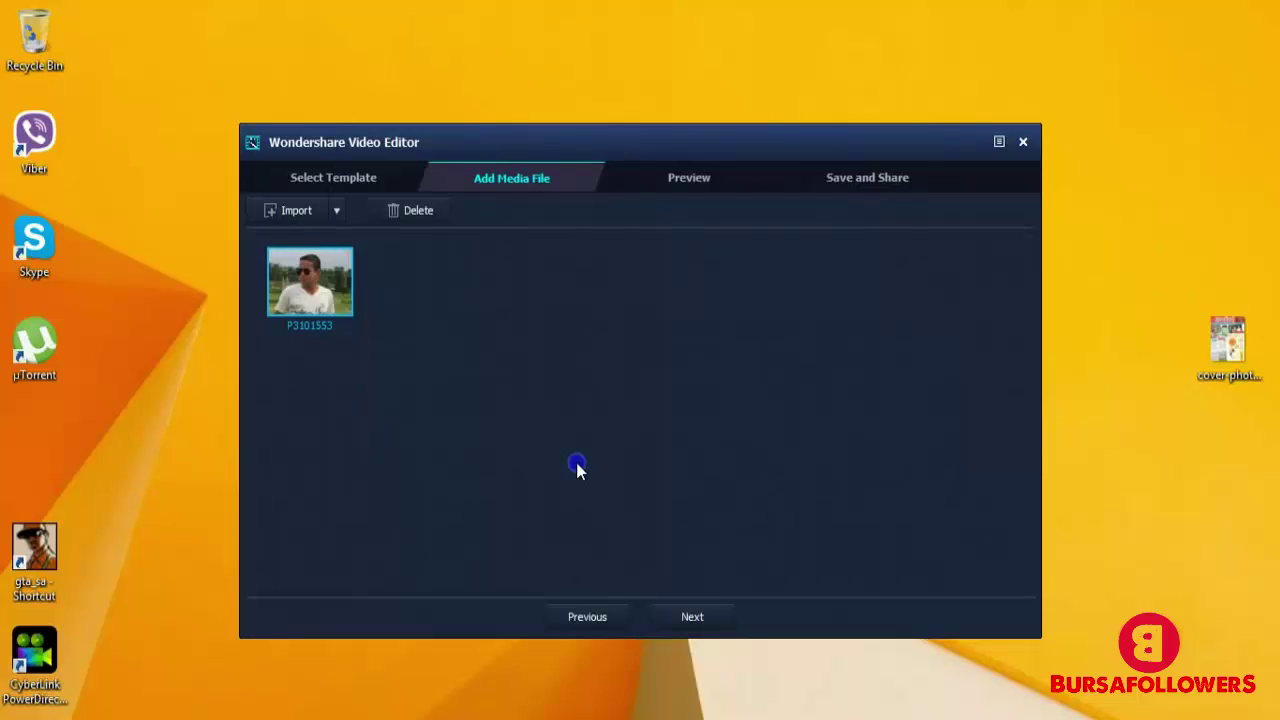
# Go to the Preview step and set the opening title to 'Thelastmeet production'
pyautogui.click(703, 616)
pyautogui.press('super+c')
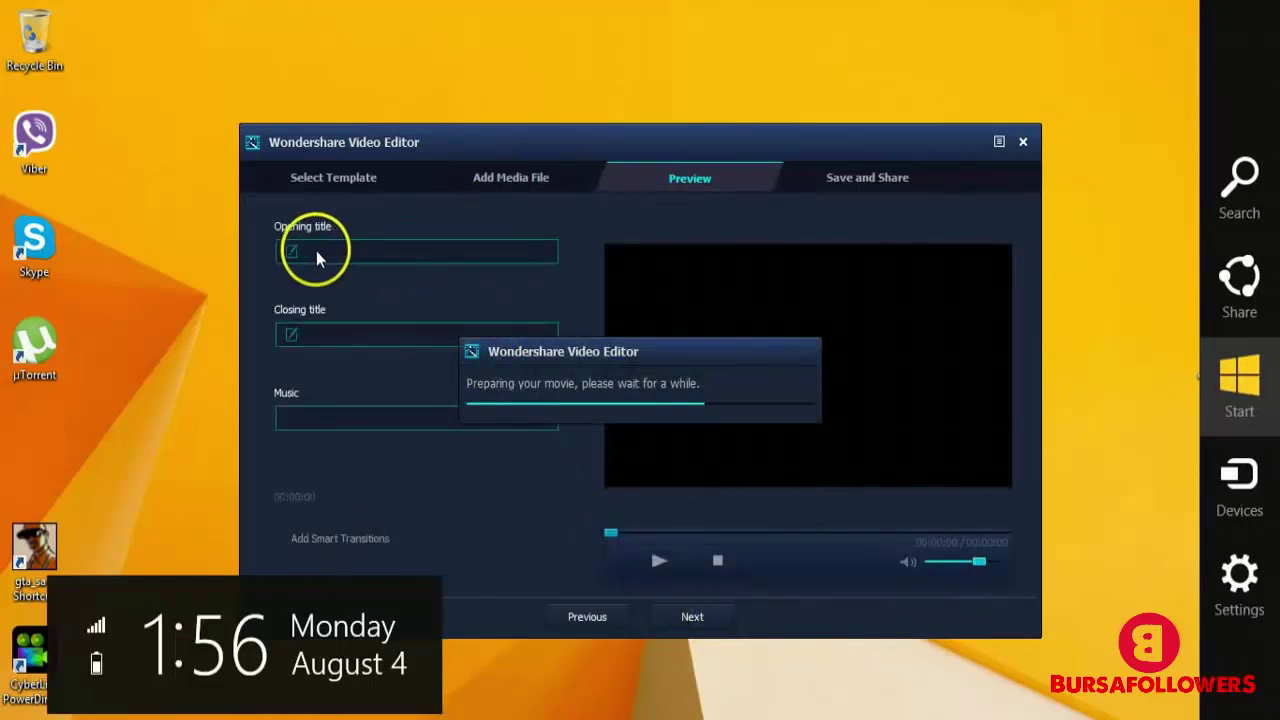
pyautogui.click(463, 250)
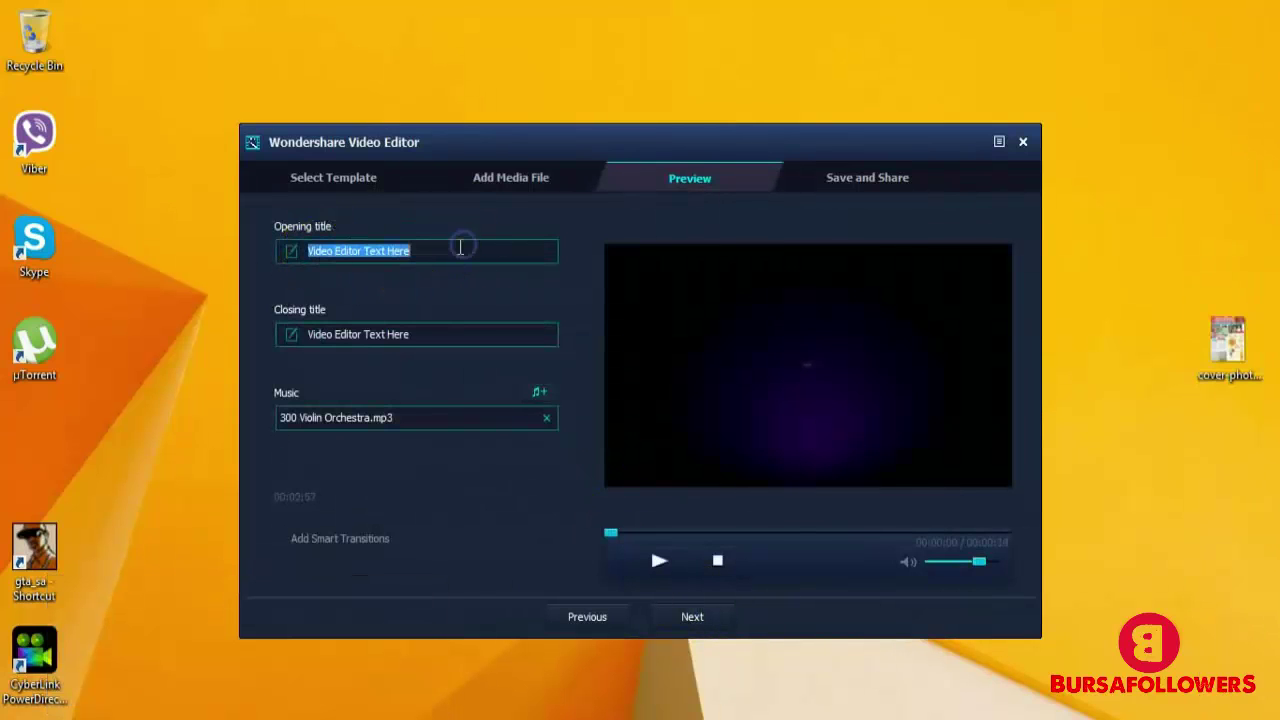
pyautogui.write('Thelastmeet production')
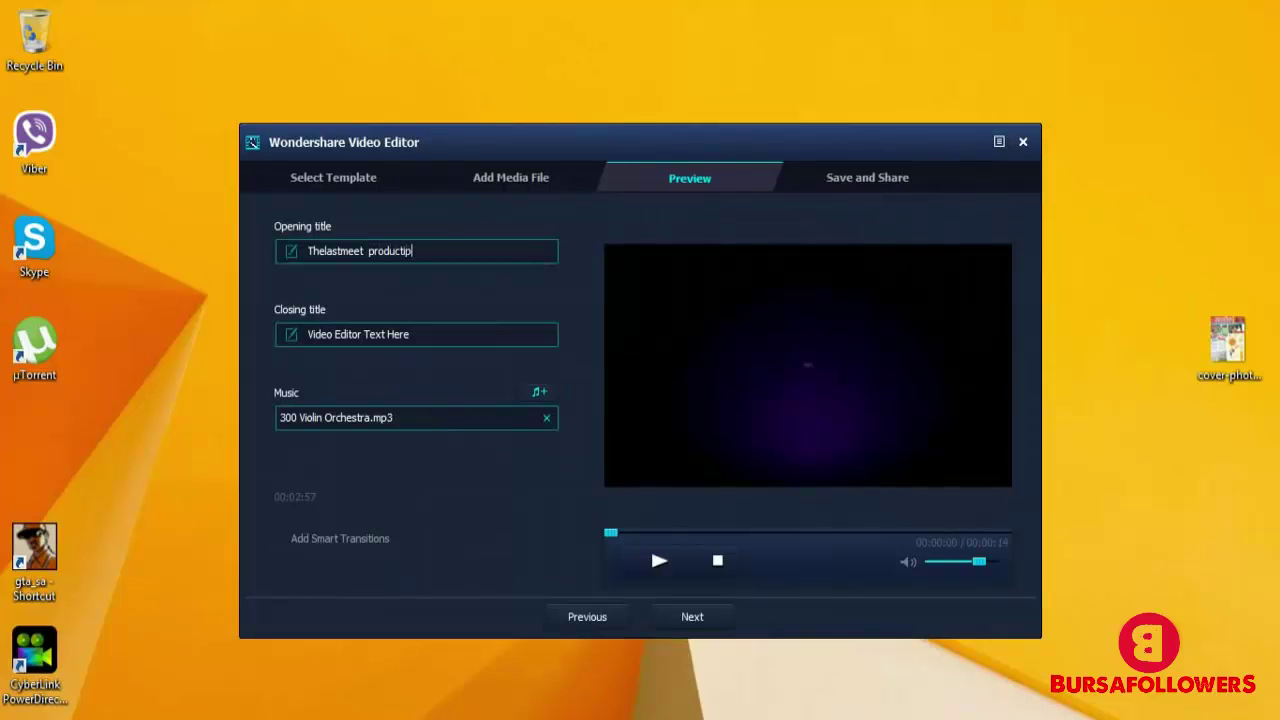
# Set the closing title to 'wondershare tutorial' and play the movie preview
pyautogui.tripleClick(477, 334)
pyautogui.write('by')
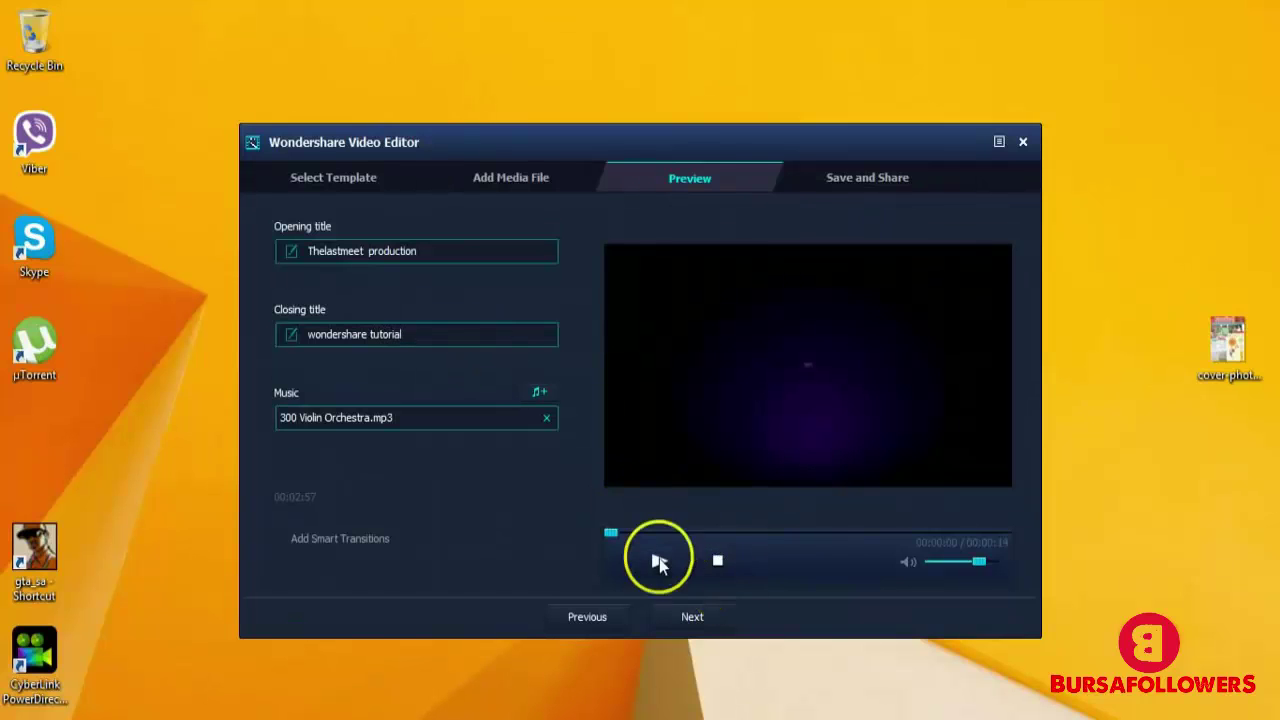
pyautogui.click(659, 560)
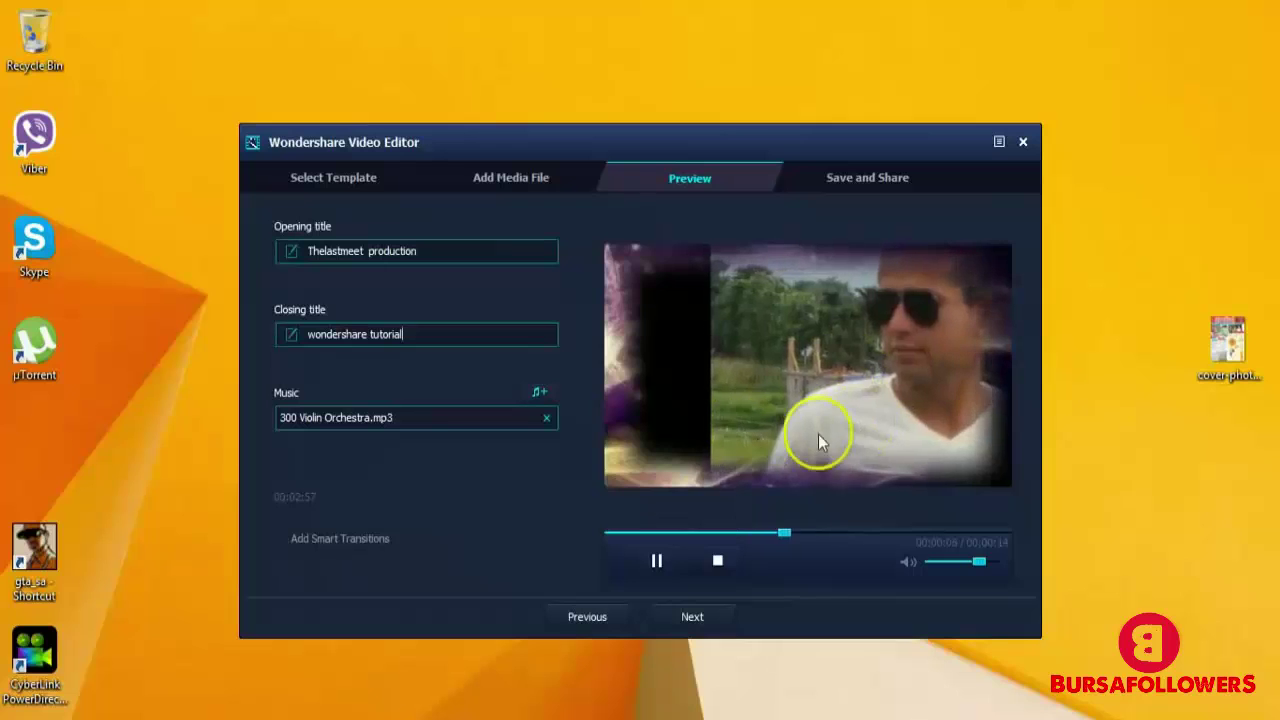
# Advance to the Save and Share page with Export directly and Advanced Editing options
pyautogui.click(692, 617)
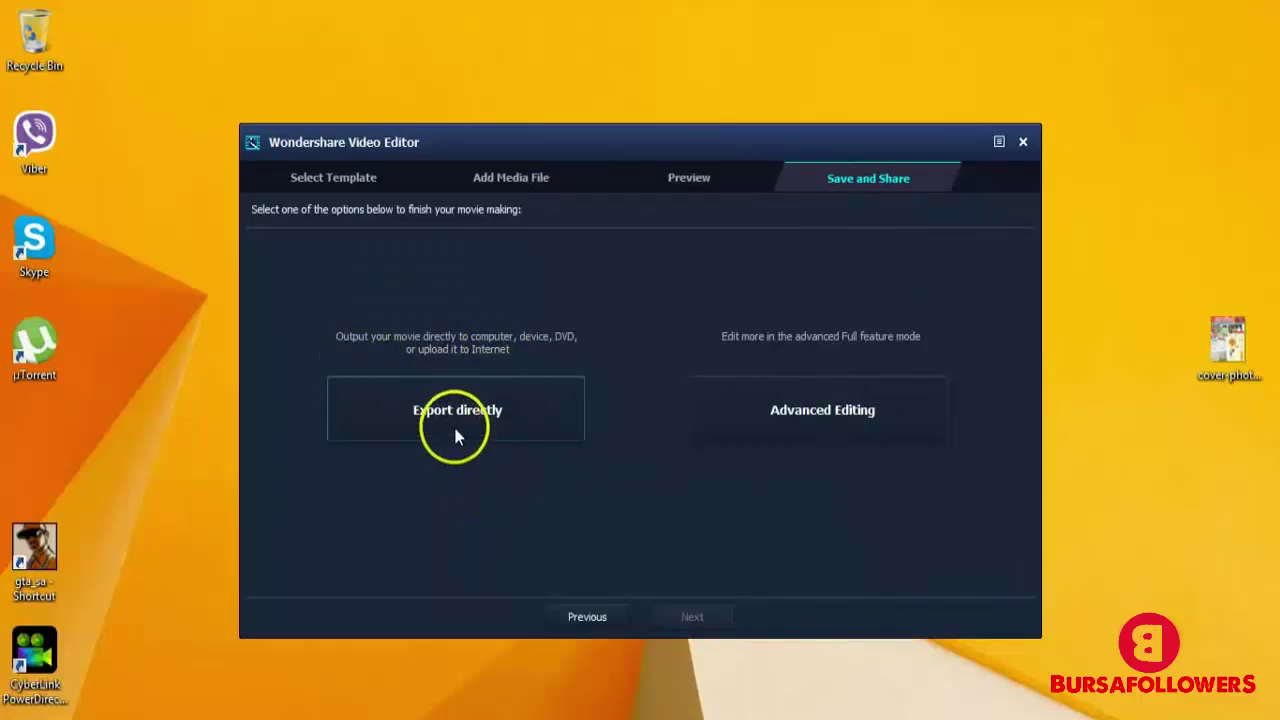
pyautogui.click(478, 385)
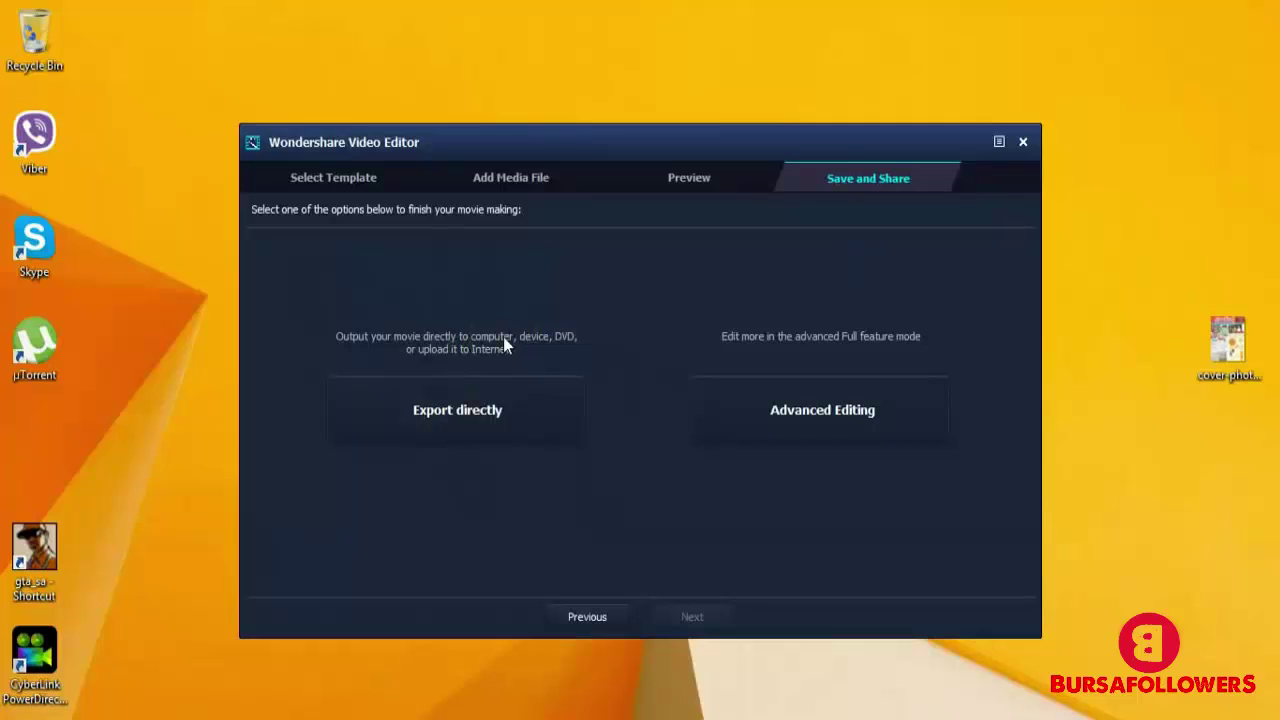
pyautogui.click(782, 420)
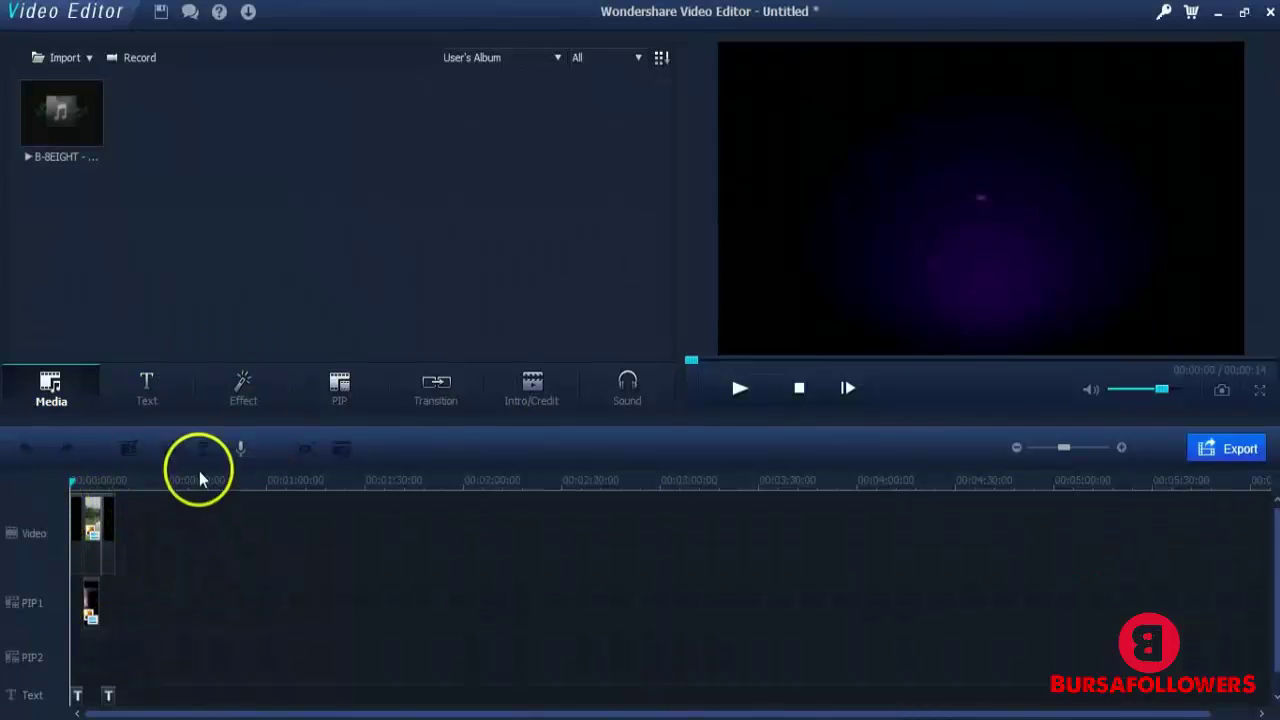
pyautogui.click(130, 400)
pyautogui.click(243, 386)
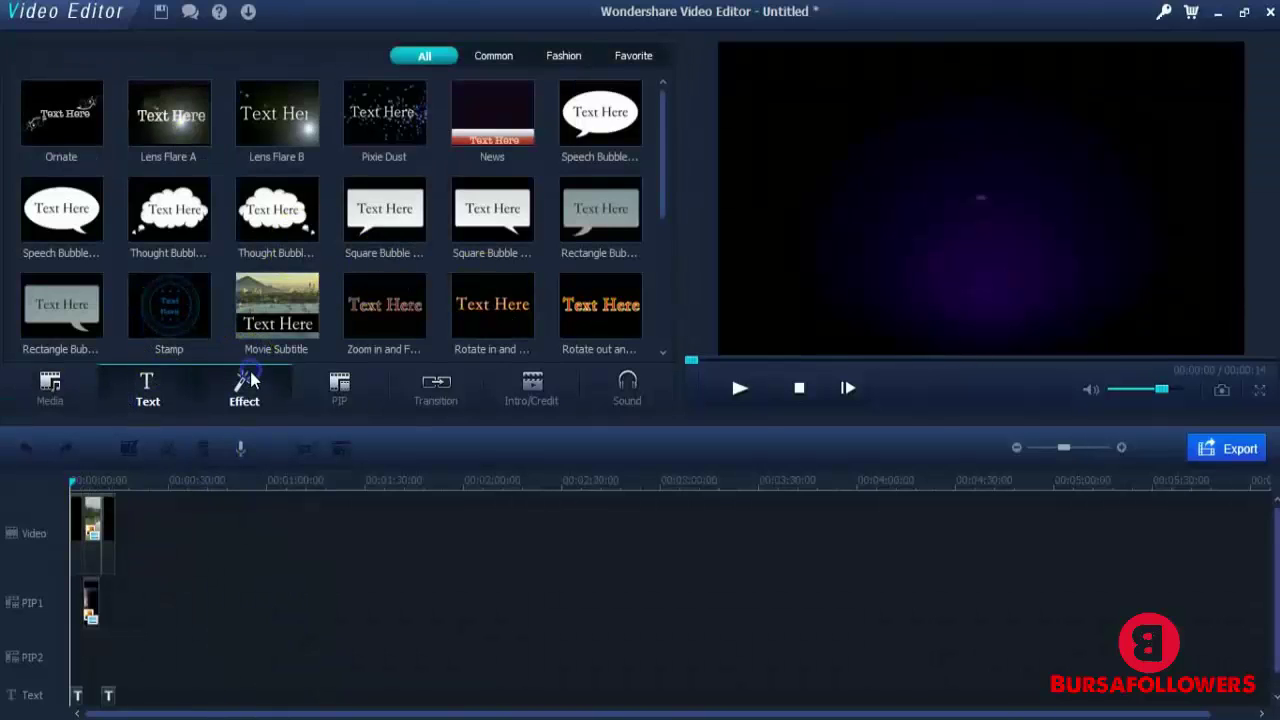
pyautogui.click(340, 390)
pyautogui.click(462, 406)
pyautogui.click(534, 406)
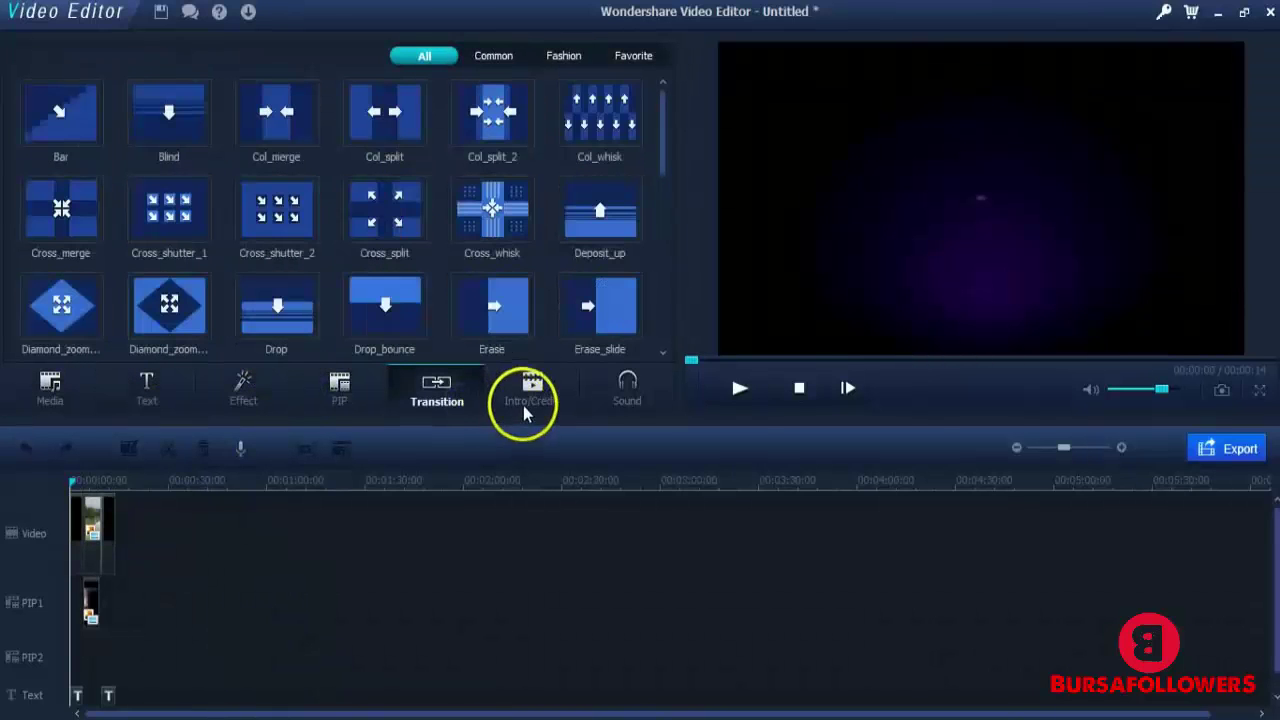
pyautogui.click(614, 408)
pyautogui.press('super+c')
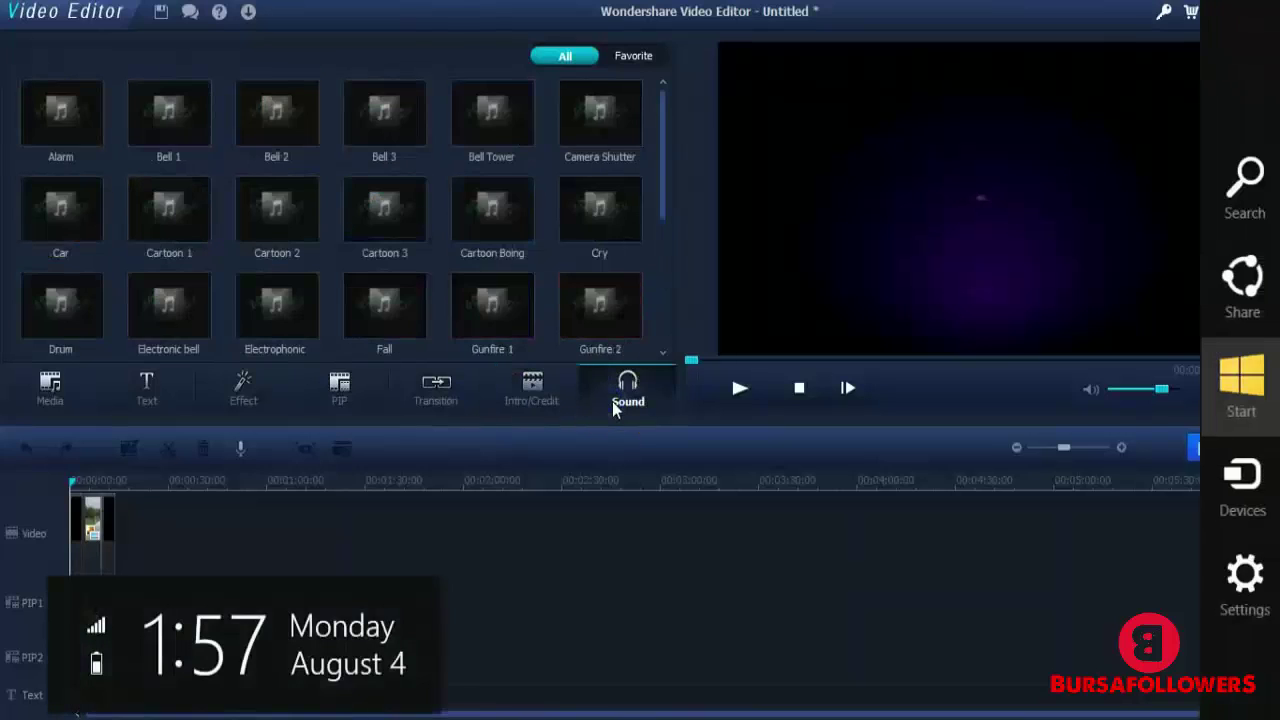
pyautogui.click(44, 398)
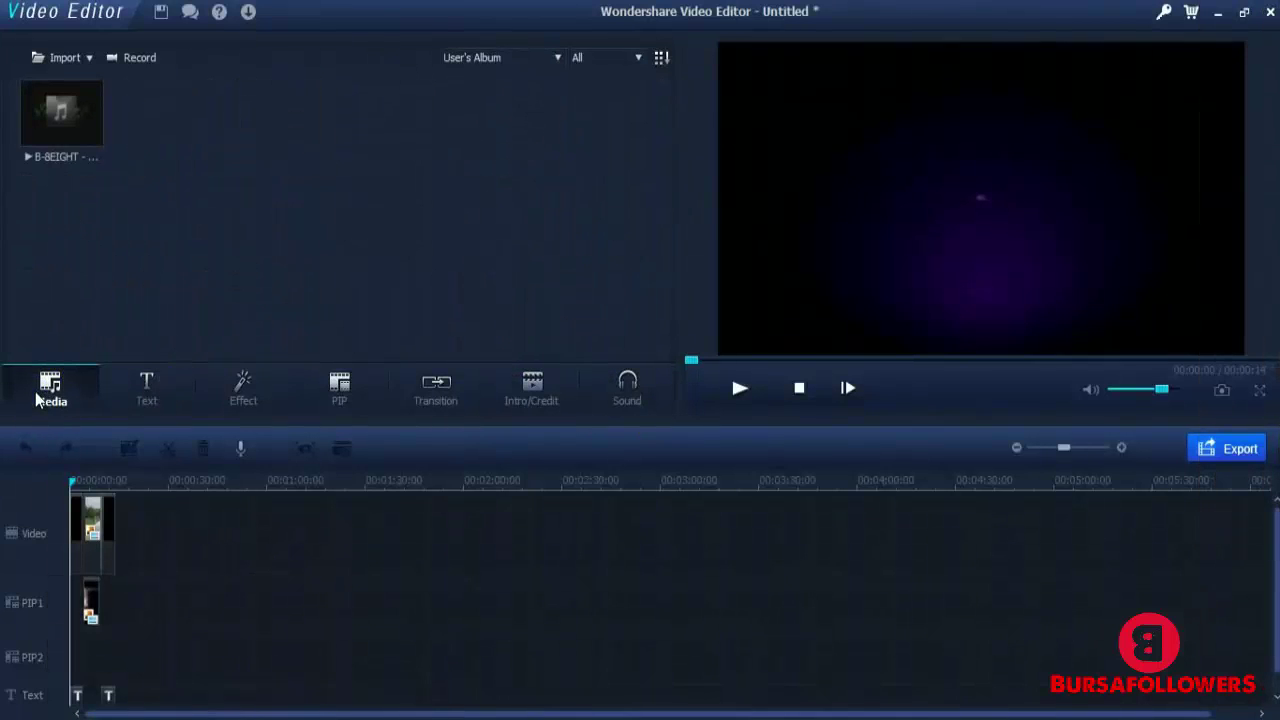
pyautogui.click(79, 695)
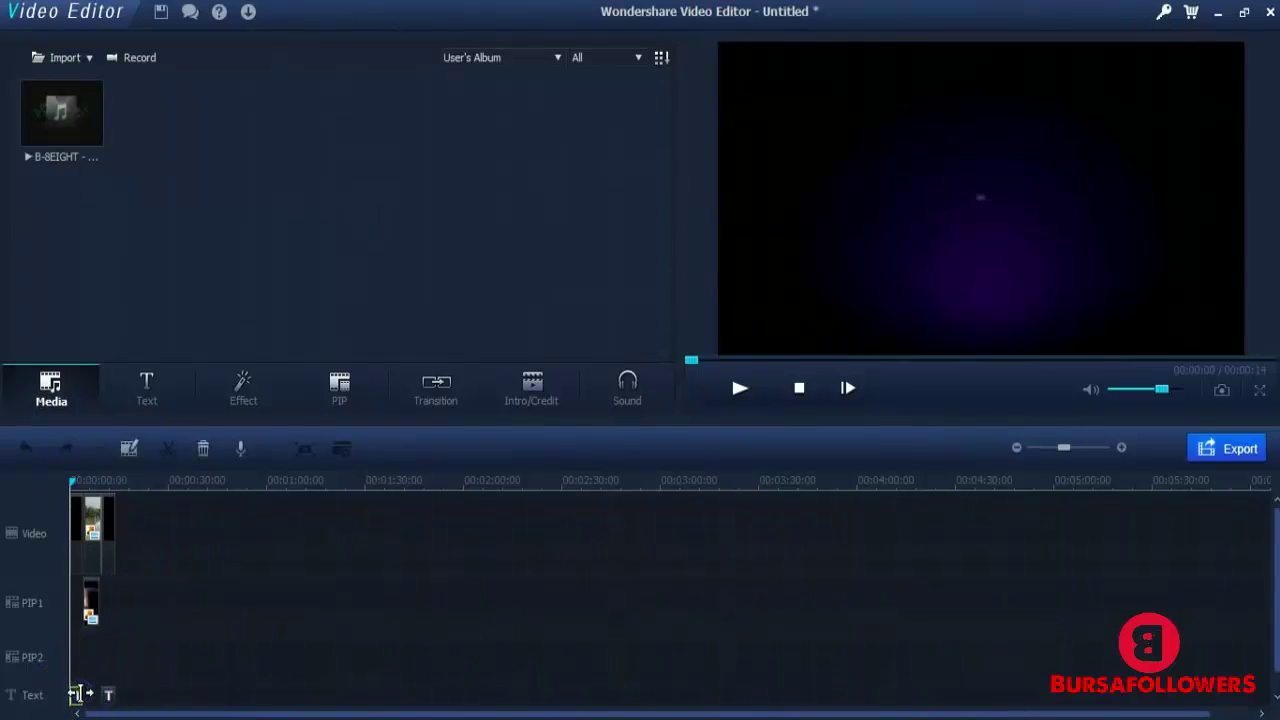
# Centre the 'Thelastmeet production' title and colour it red with a custom outline colour
pyautogui.doubleClick(79, 696)
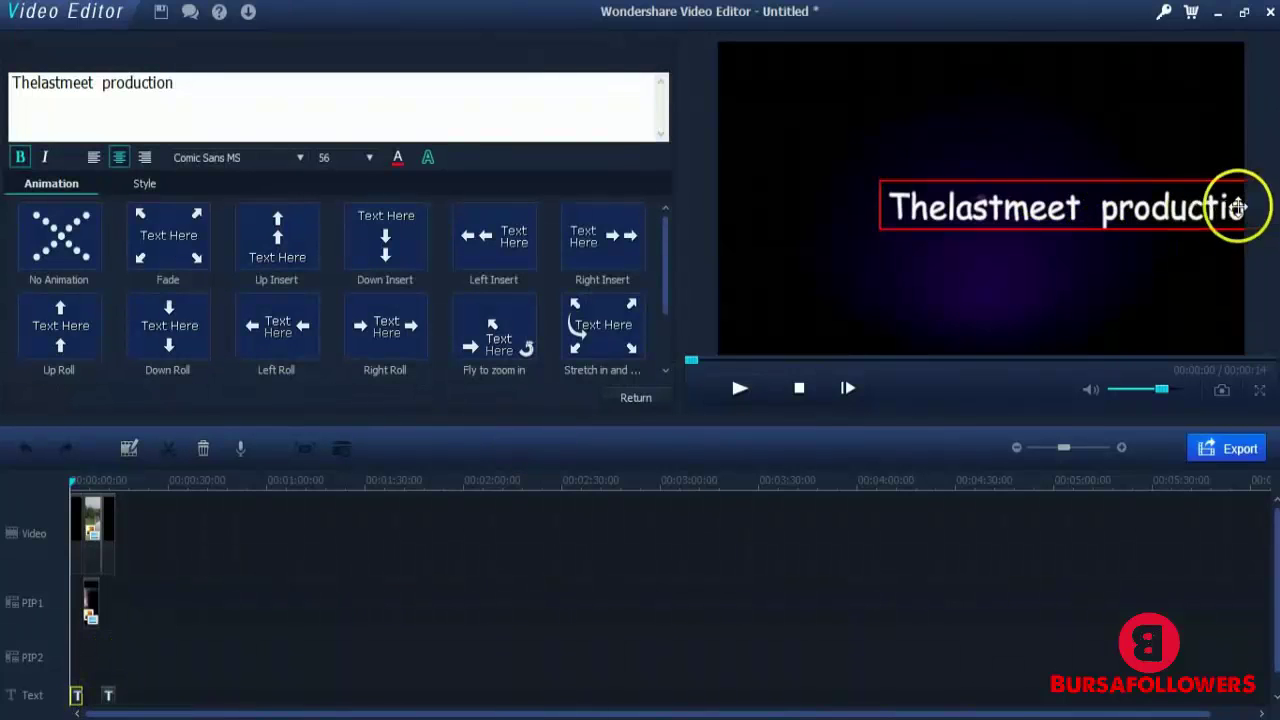
pyautogui.moveTo(1209, 196); pyautogui.dragTo(1138, 182)
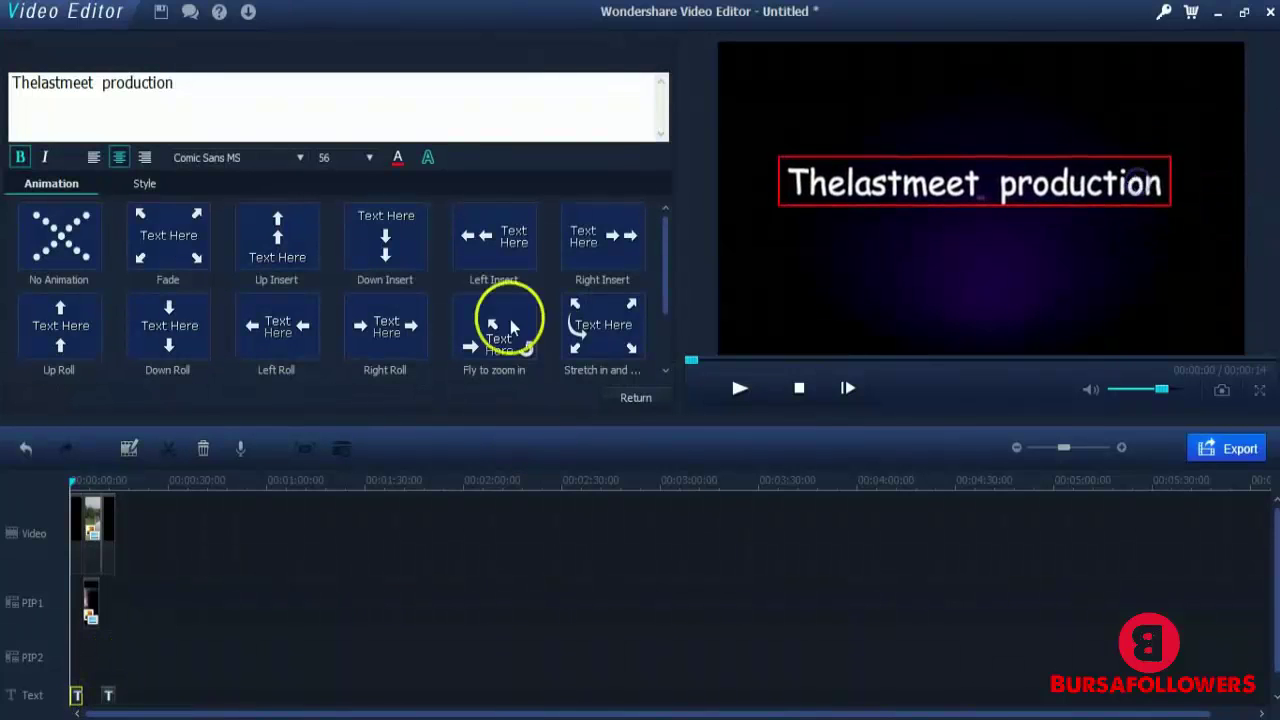
pyautogui.click(397, 157)
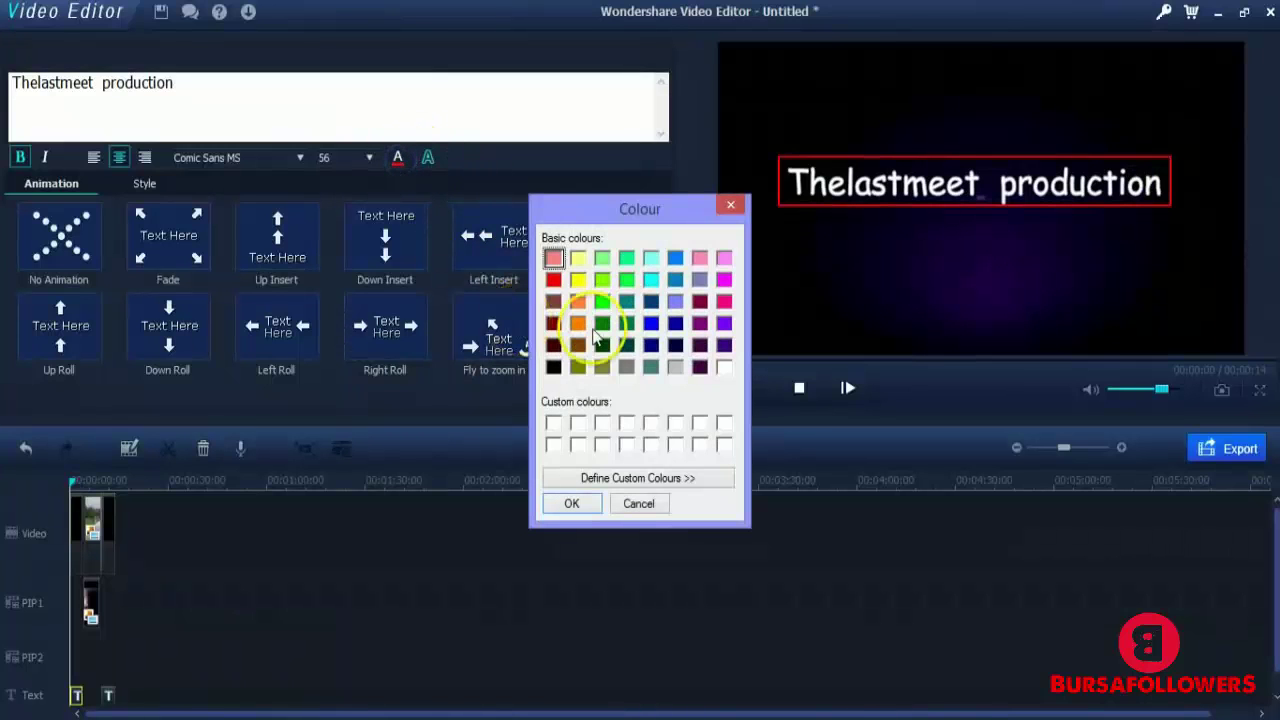
pyautogui.click(571, 503)
pyautogui.click(427, 158)
pyautogui.click(553, 423)
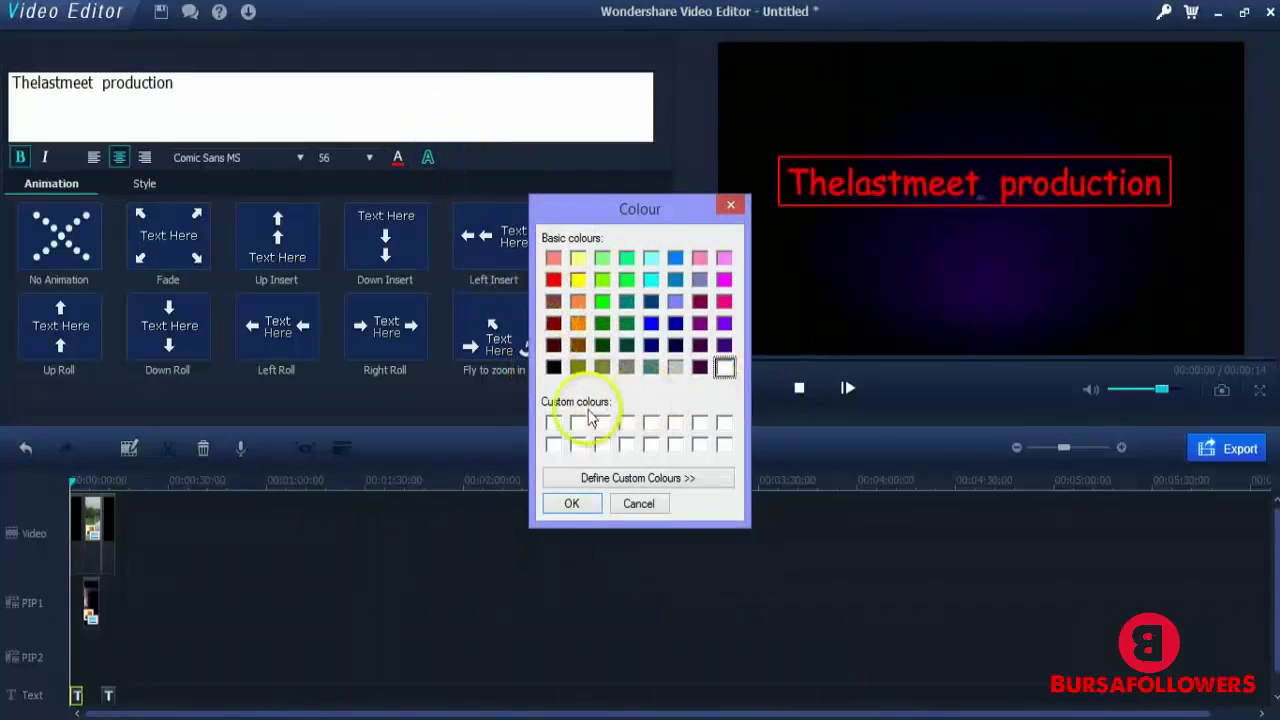
pyautogui.click(568, 503)
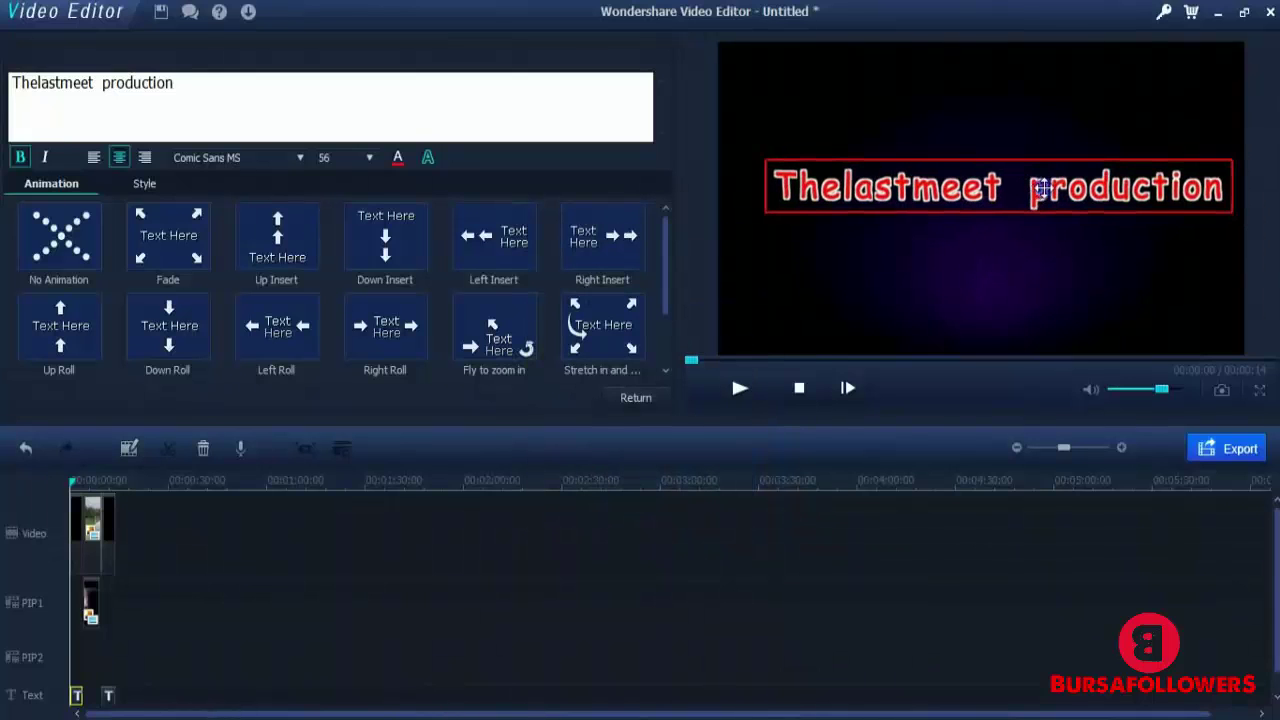
# Give the title the Fly to zoom in animation and preview it
pyautogui.click(738, 389)
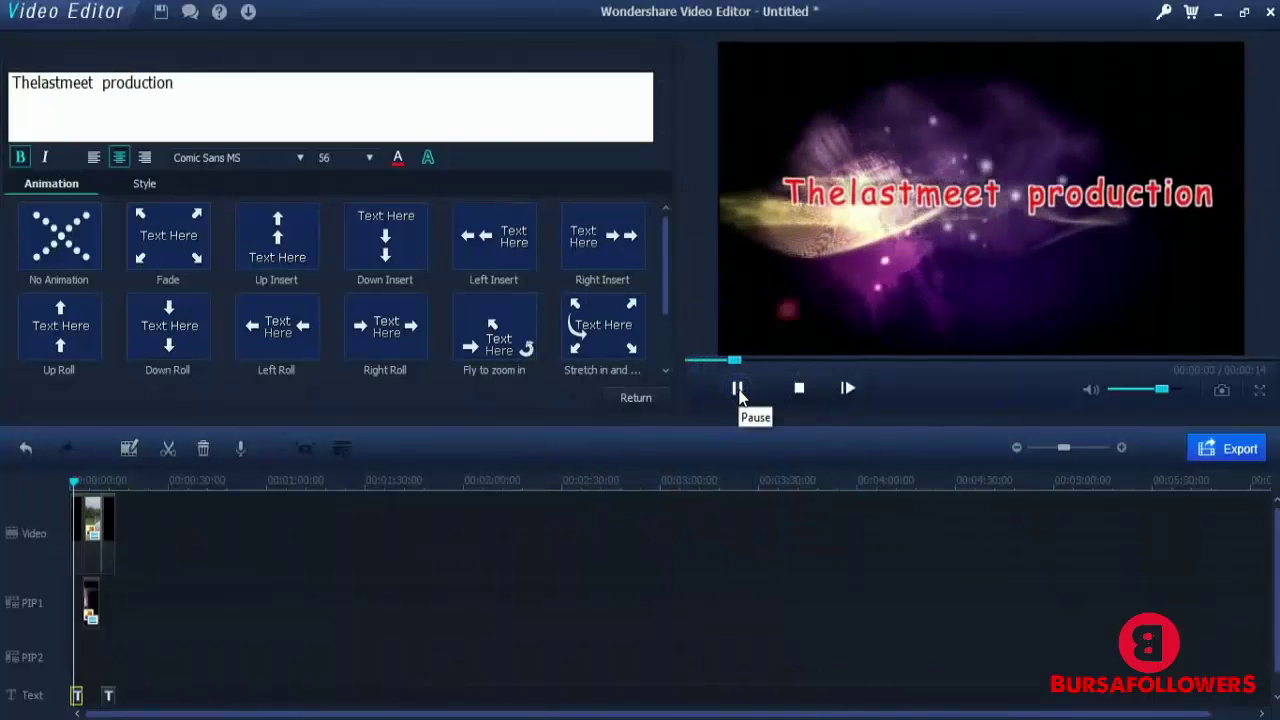
pyautogui.click(738, 390)
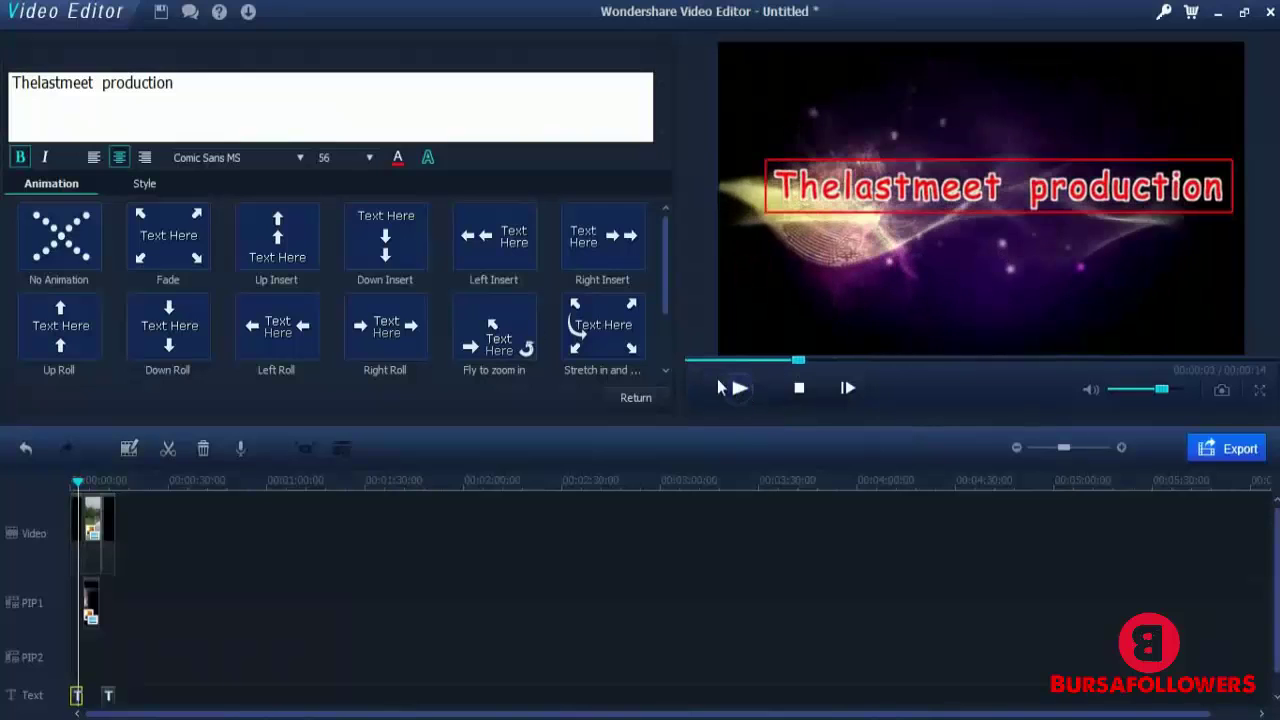
pyautogui.click(476, 345)
pyautogui.click(733, 390)
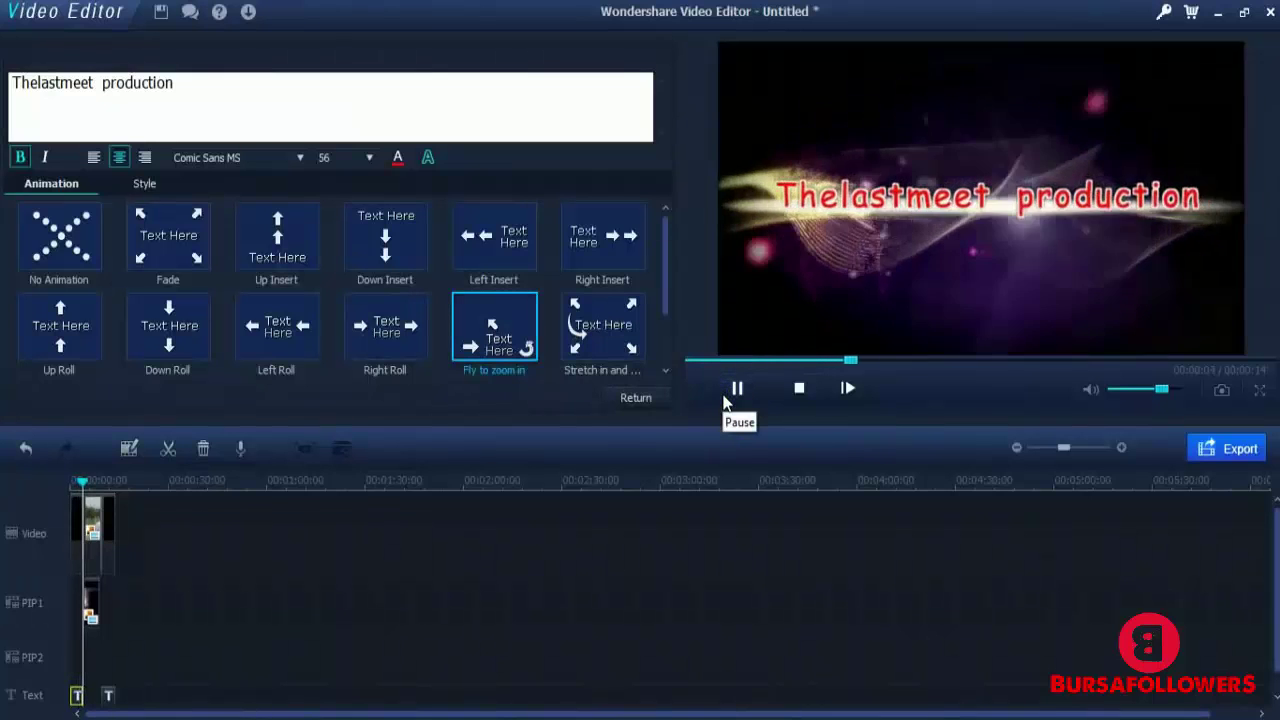
pyautogui.click(727, 395)
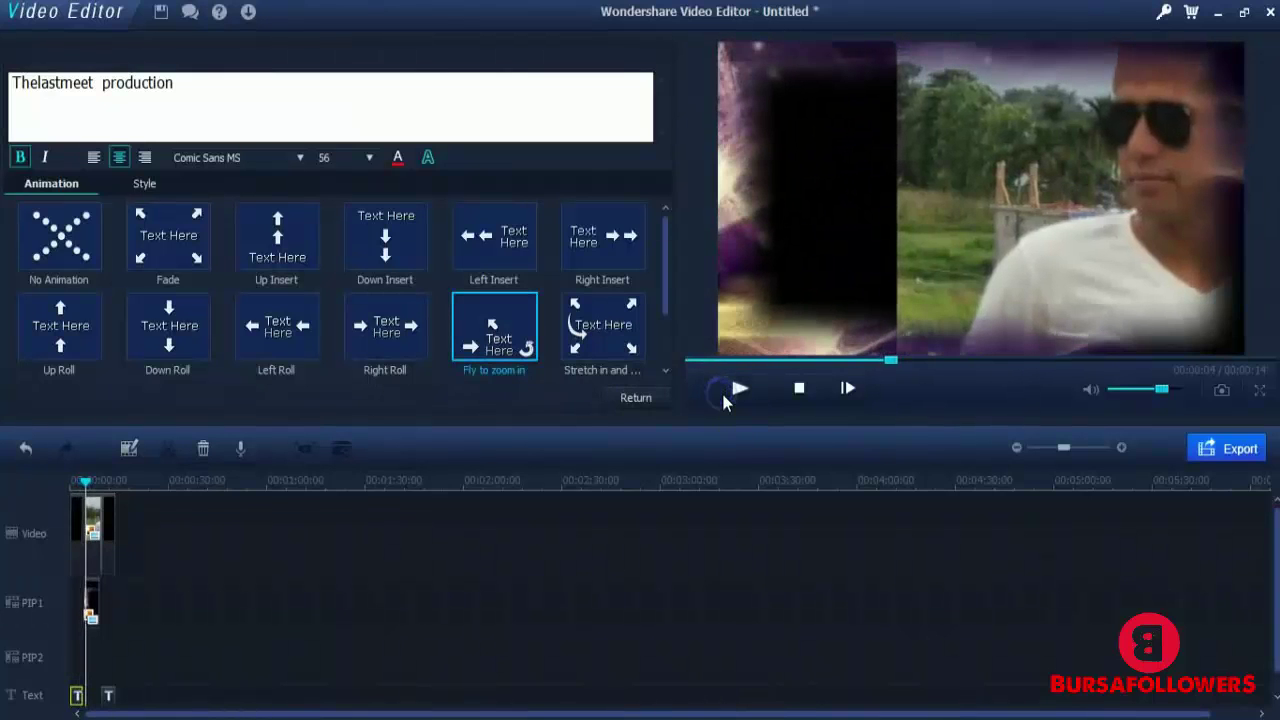
# Finish the title edit, return to the timeline start and preview the Particle 1 effect
pyautogui.click(608, 395)
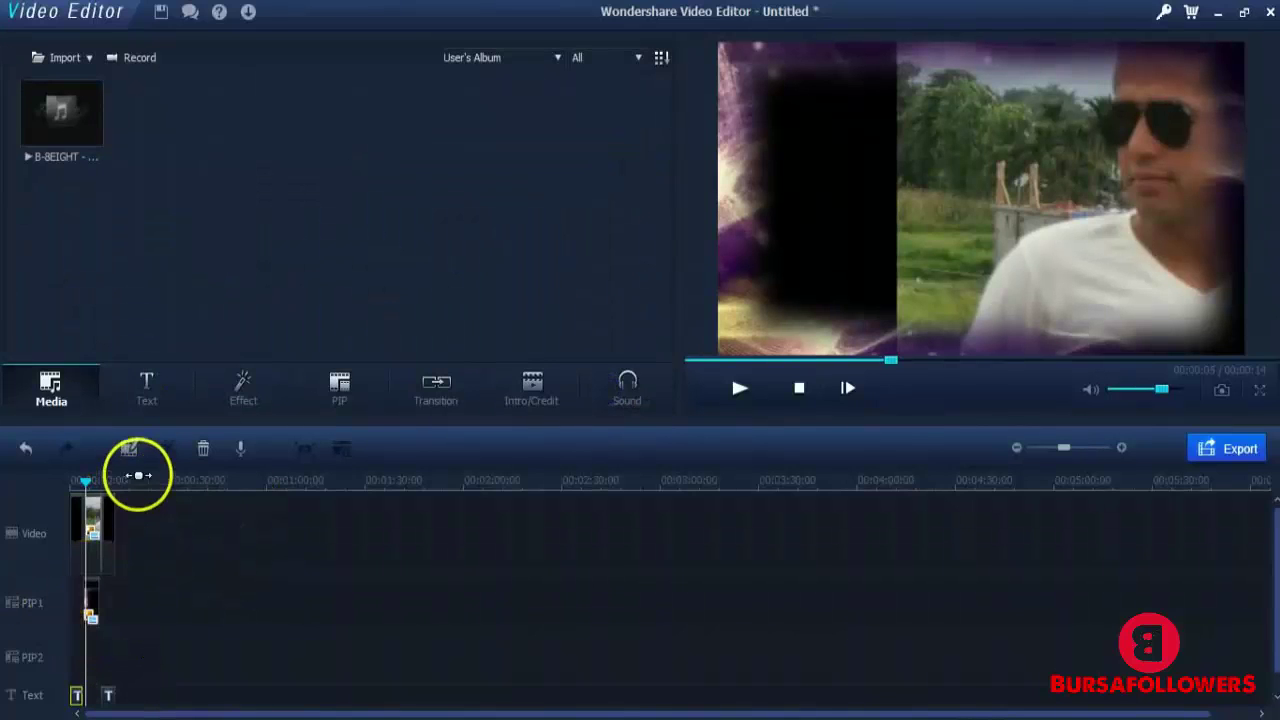
pyautogui.click(58, 482)
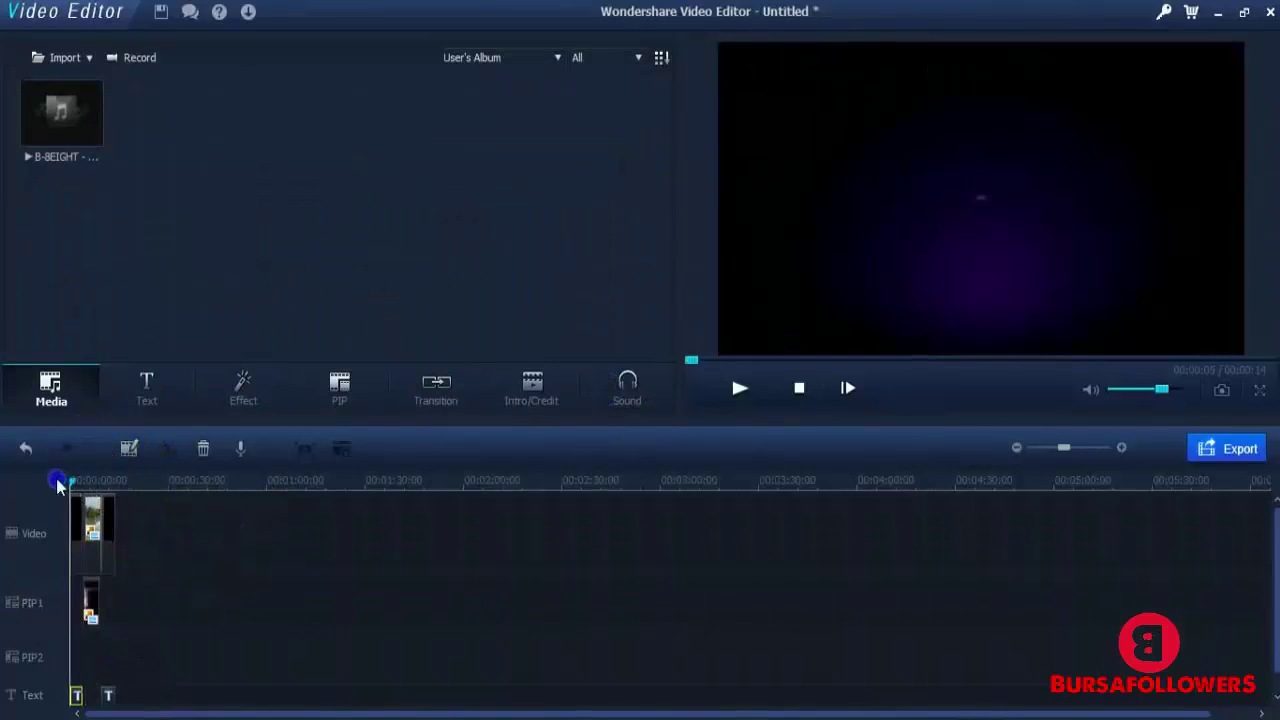
pyautogui.click(249, 398)
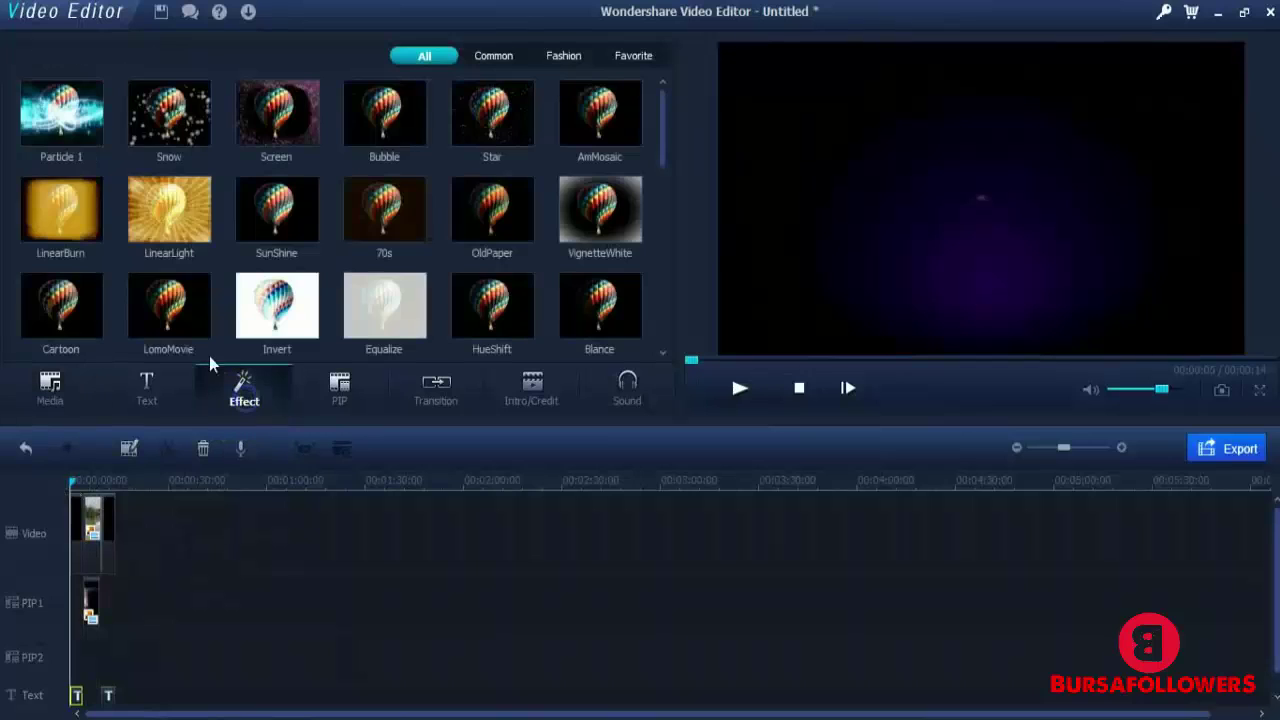
pyautogui.click(60, 155)
pyautogui.click(739, 388)
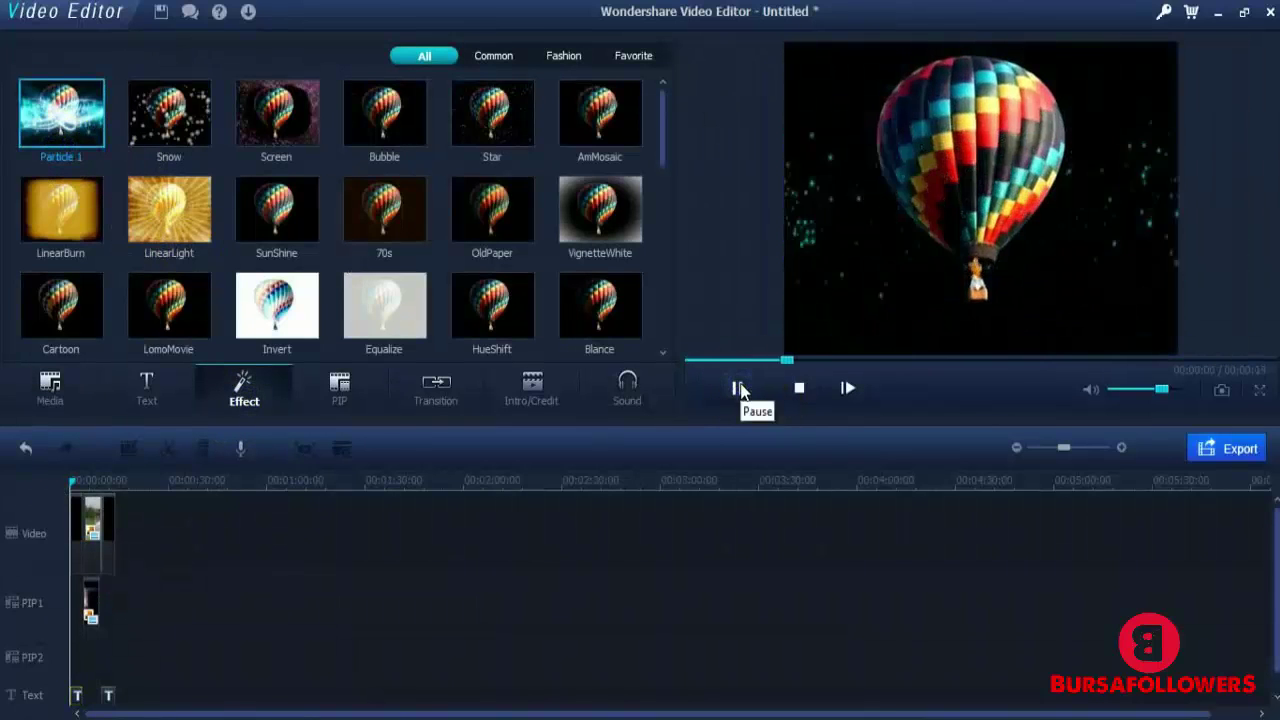
pyautogui.click(740, 390)
pyautogui.click(362, 272)
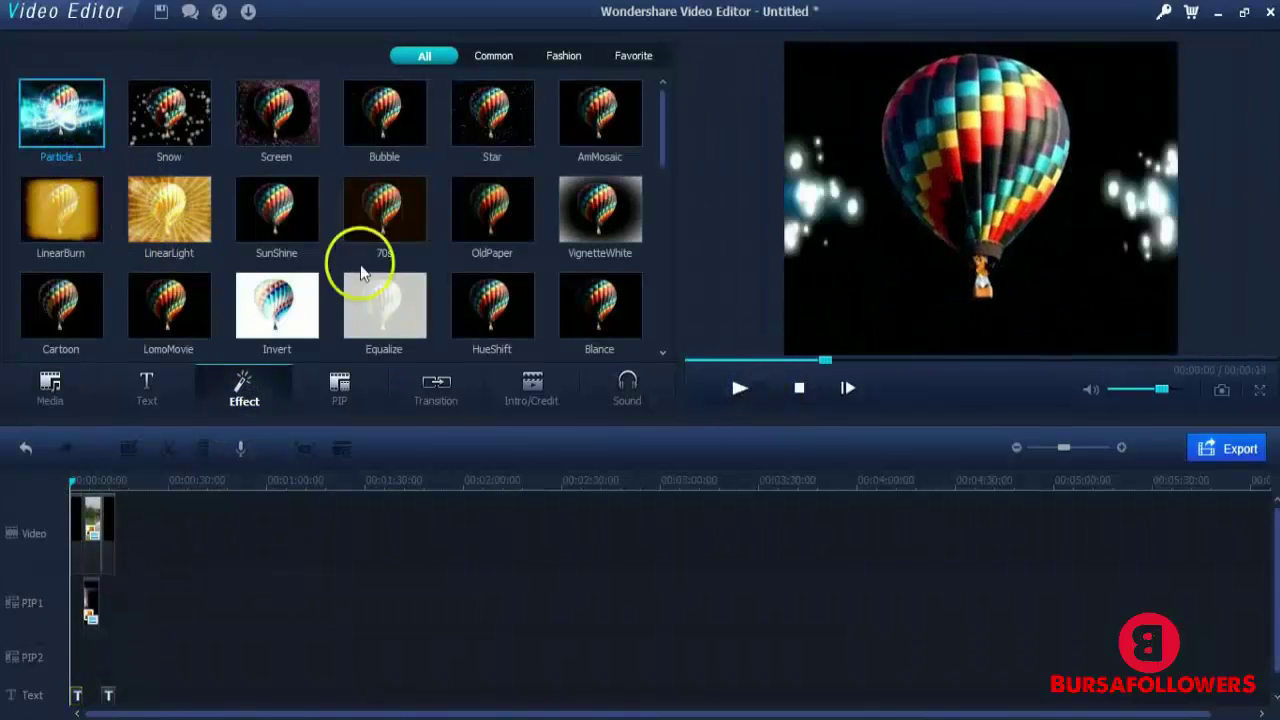
# Apply Particle 1 to the slideshow, then play and scrub the timeline to check it
pyautogui.rightClick(55, 125)
pyautogui.click(85, 133)
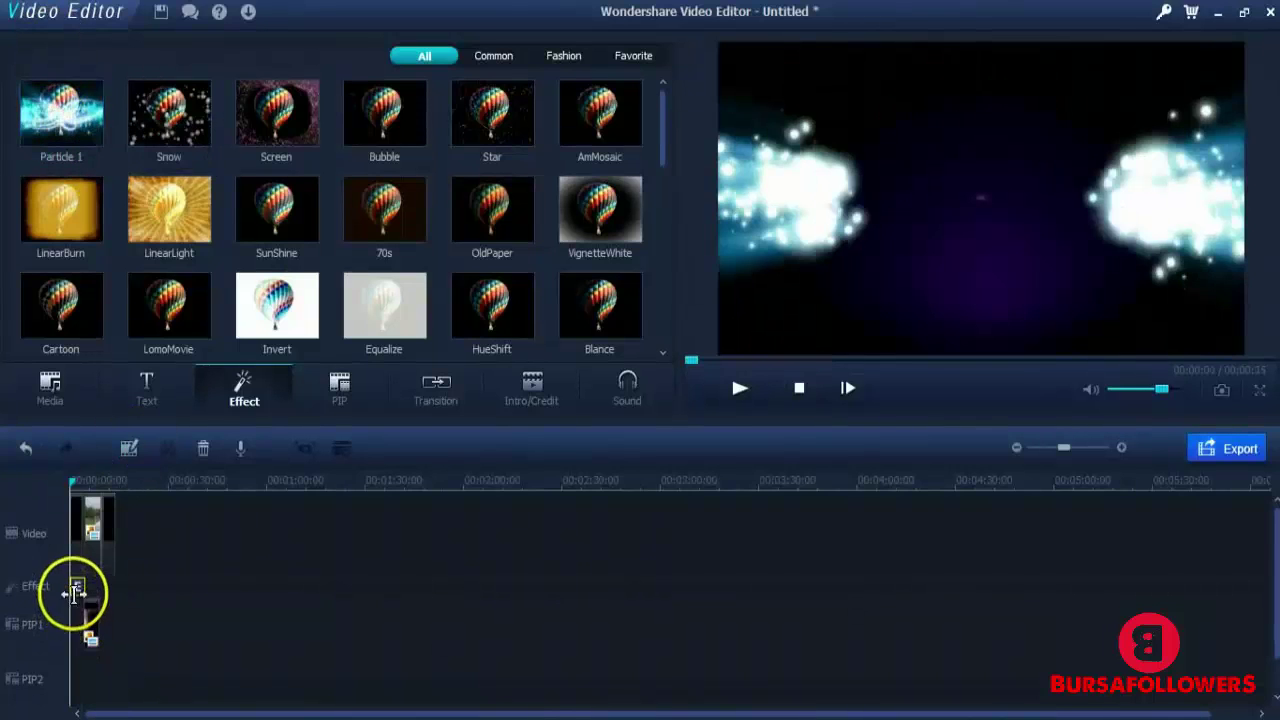
pyautogui.click(738, 390)
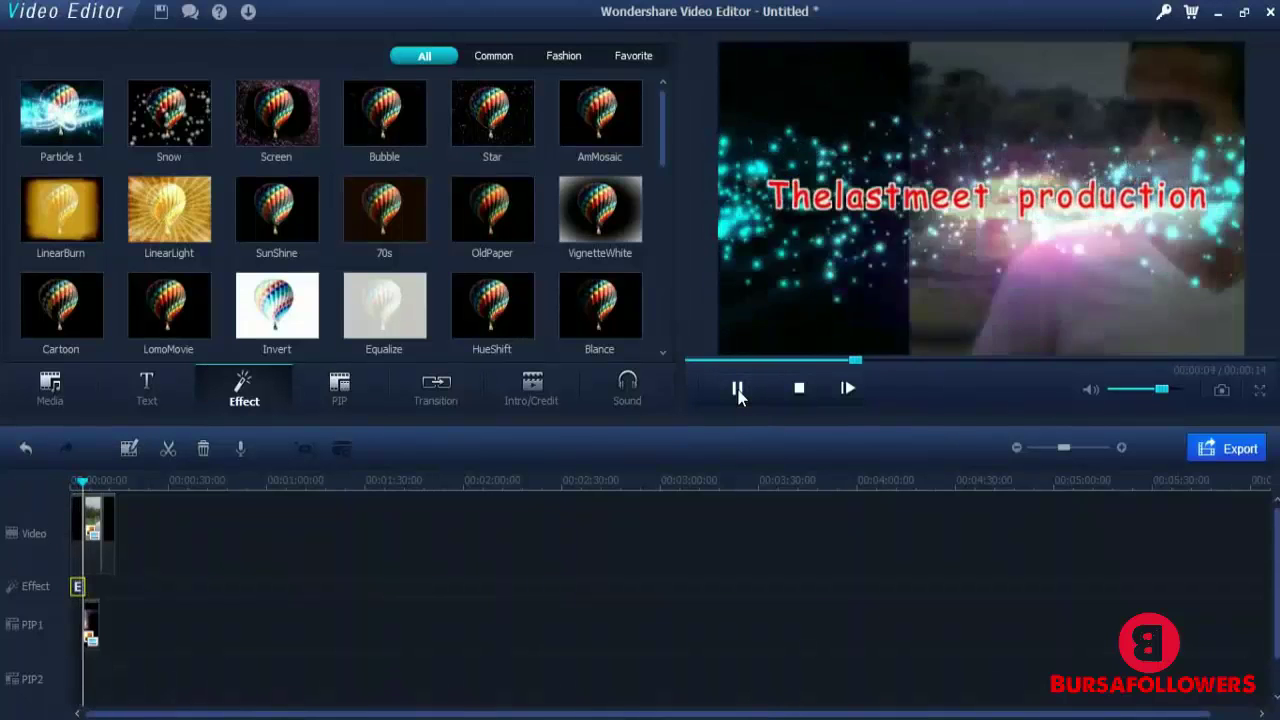
pyautogui.click(739, 392)
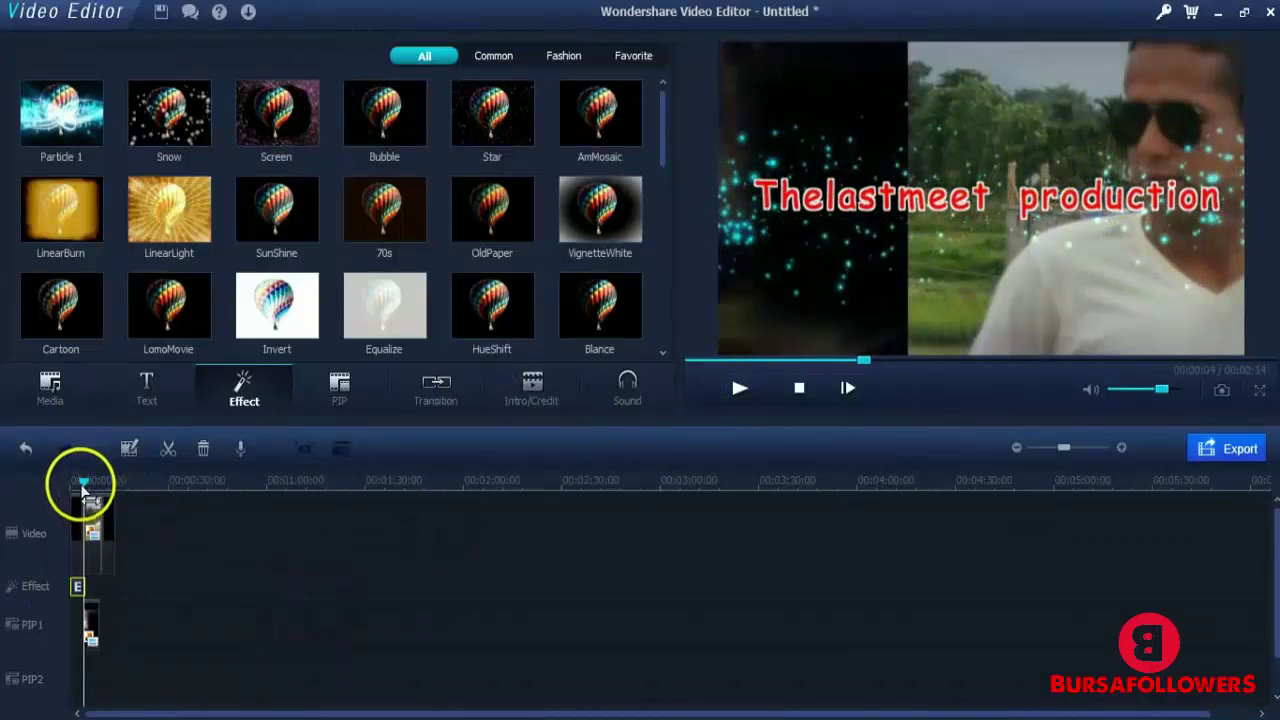
pyautogui.moveTo(94, 480); pyautogui.dragTo(118, 495)
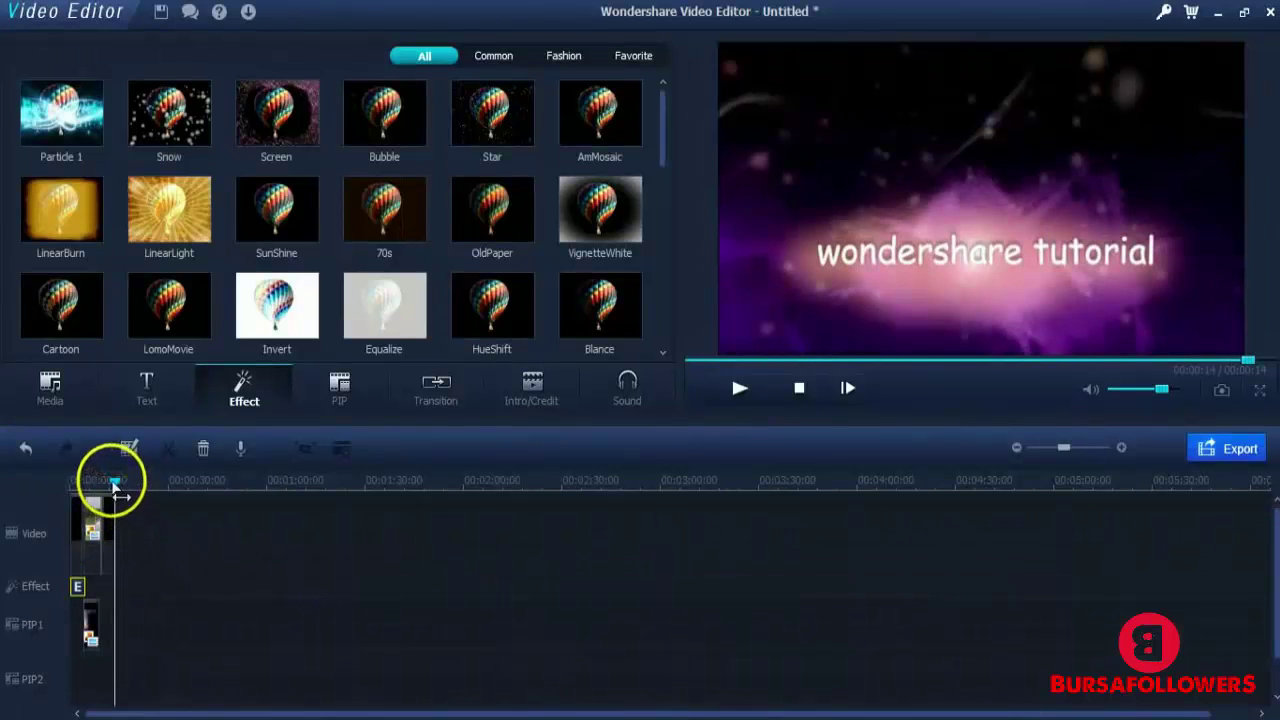
pyautogui.moveTo(116, 487); pyautogui.dragTo(741, 458)
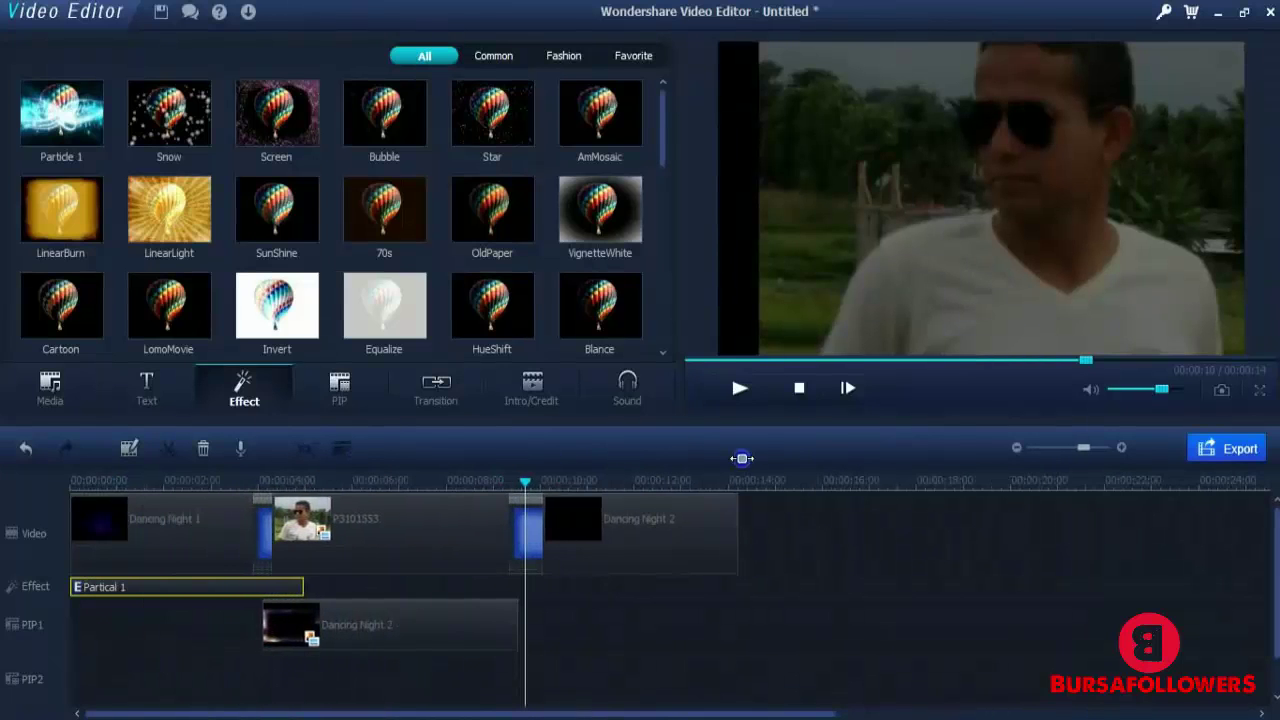
pyautogui.moveTo(525, 479); pyautogui.dragTo(343, 470)
# Place Cross_split transitions on both sides of P3101553 and preview them
pyautogui.click(433, 392)
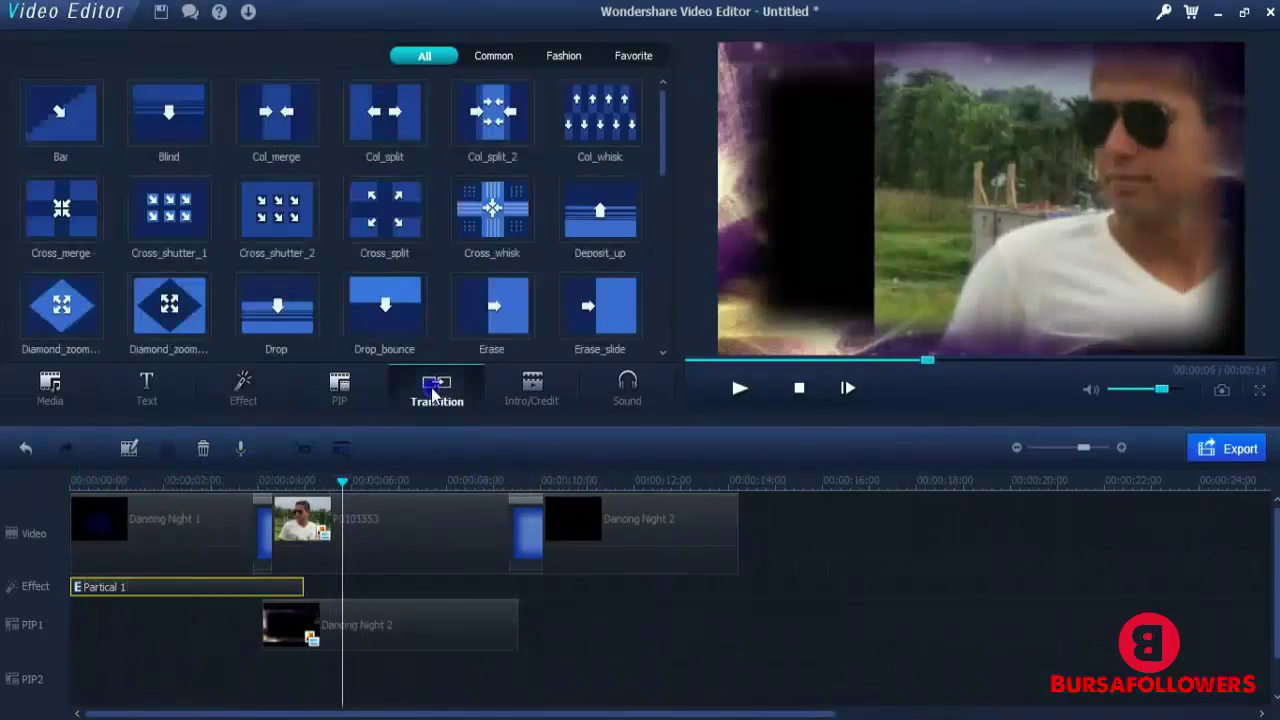
pyautogui.click(372, 228)
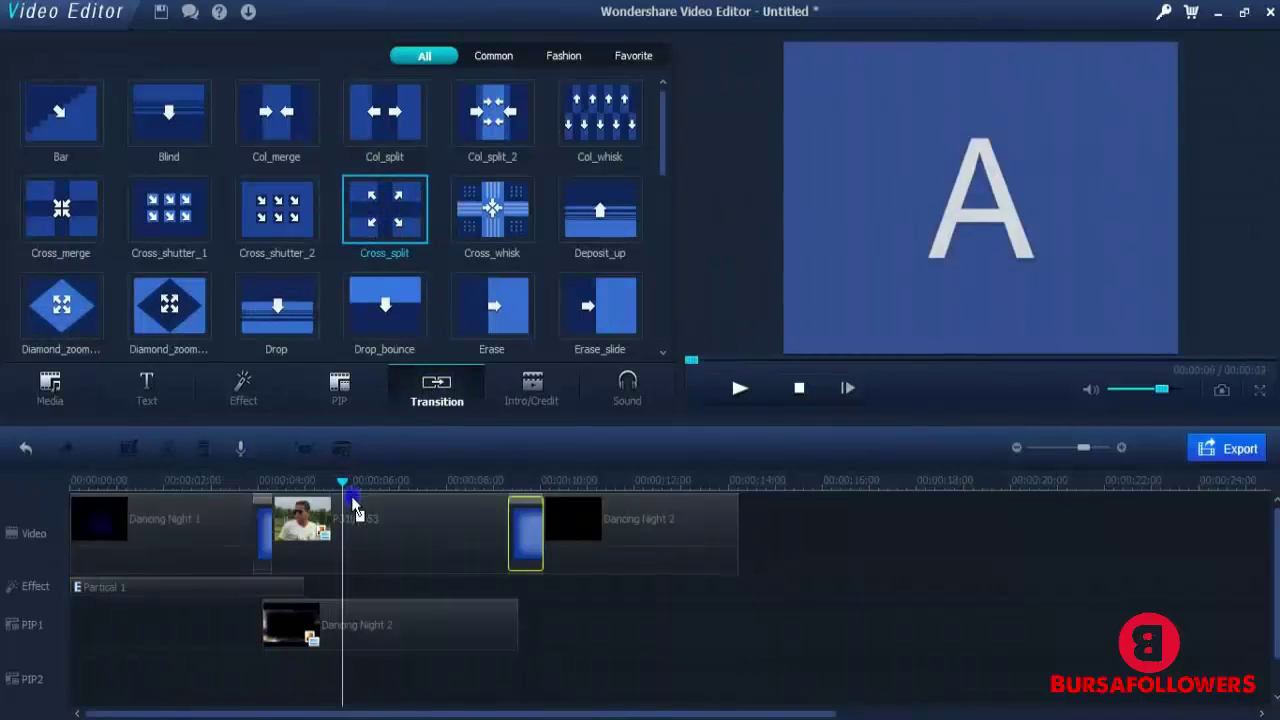
pyautogui.moveTo(350, 530); pyautogui.dragTo(345, 522)
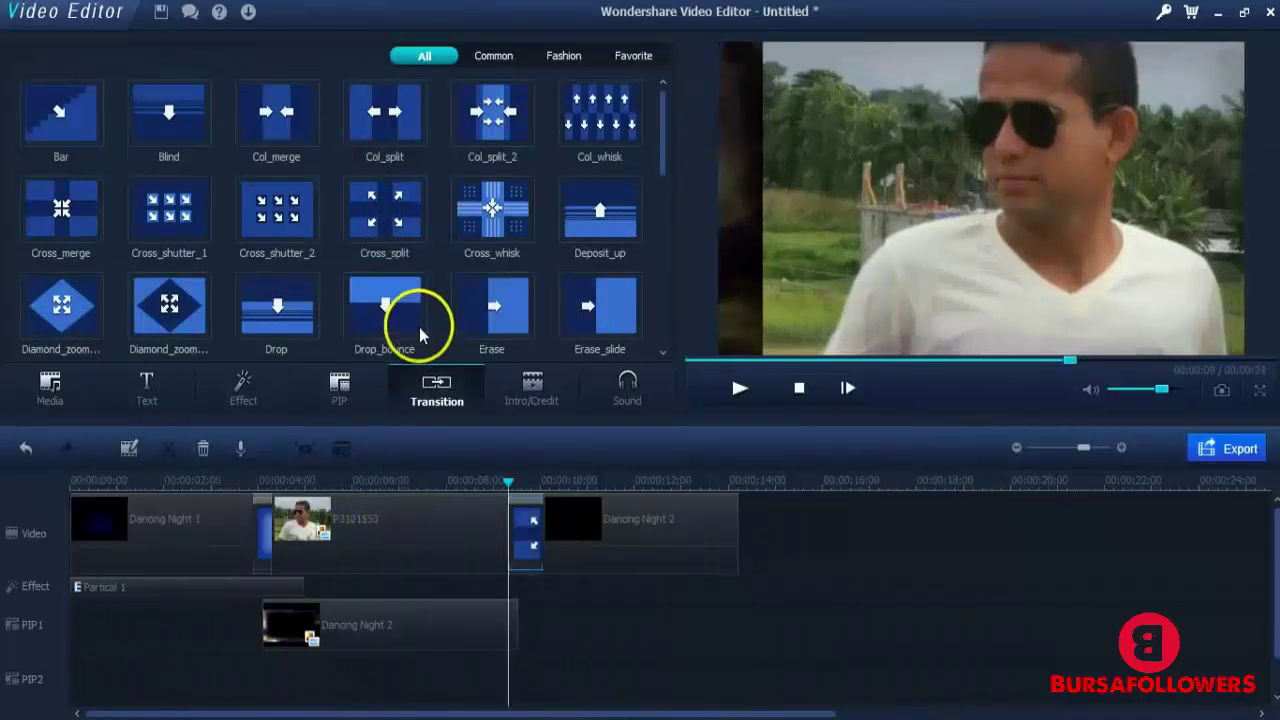
pyautogui.moveTo(398, 232); pyautogui.dragTo(239, 408)
pyautogui.moveTo(246, 548); pyautogui.dragTo(251, 543)
pyautogui.click(740, 388)
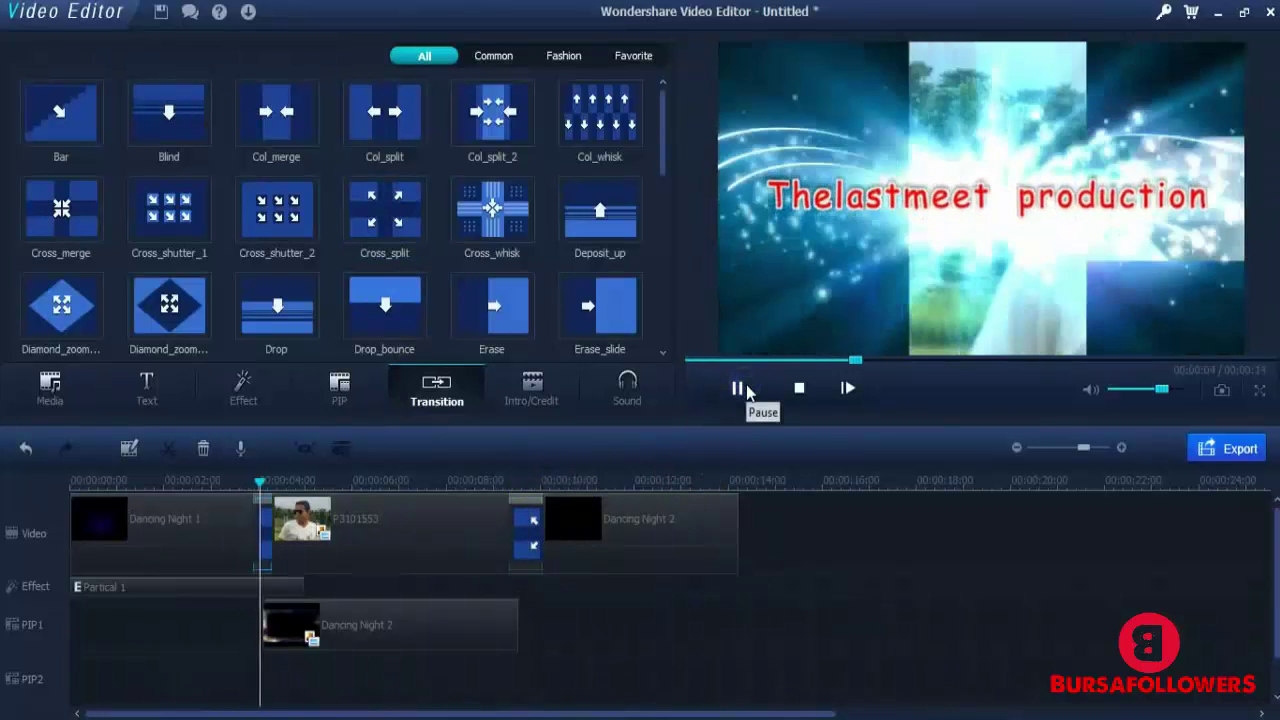
pyautogui.click(740, 388)
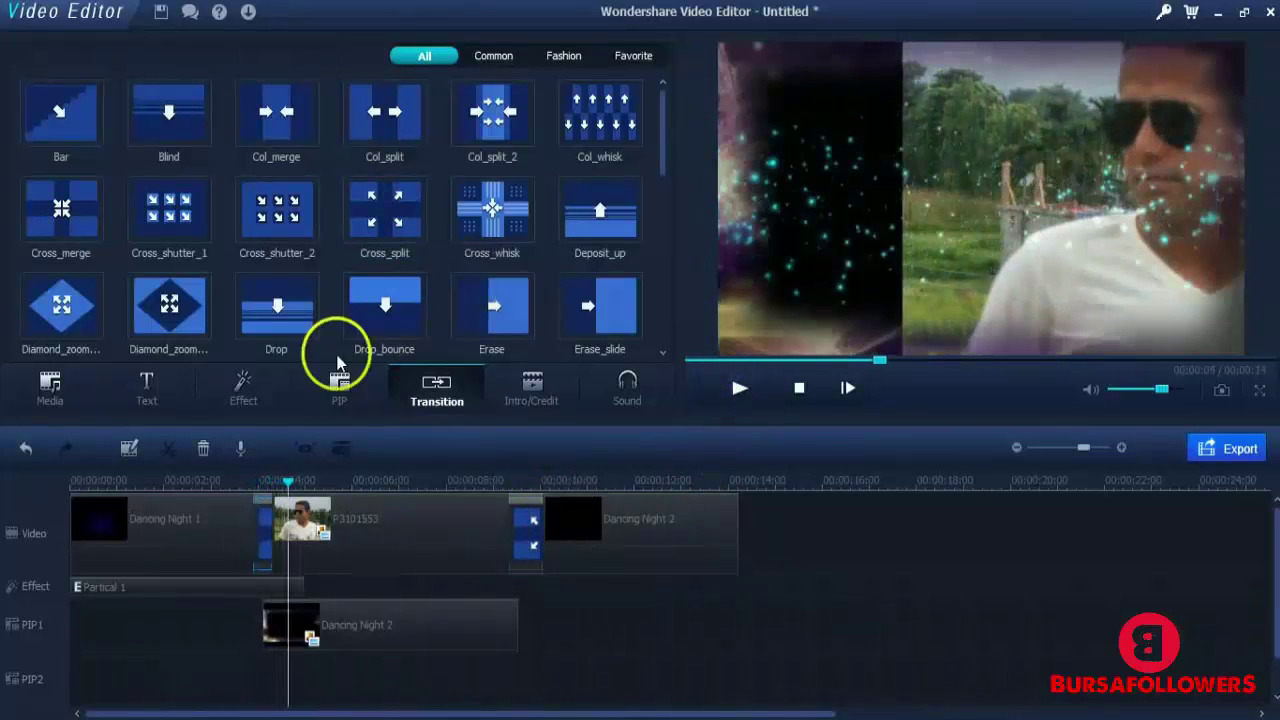
# Put a Diamond_zoom transition between Dancing Night 1 and P3101553 and preview it
pyautogui.moveTo(174, 300); pyautogui.dragTo(335, 590)
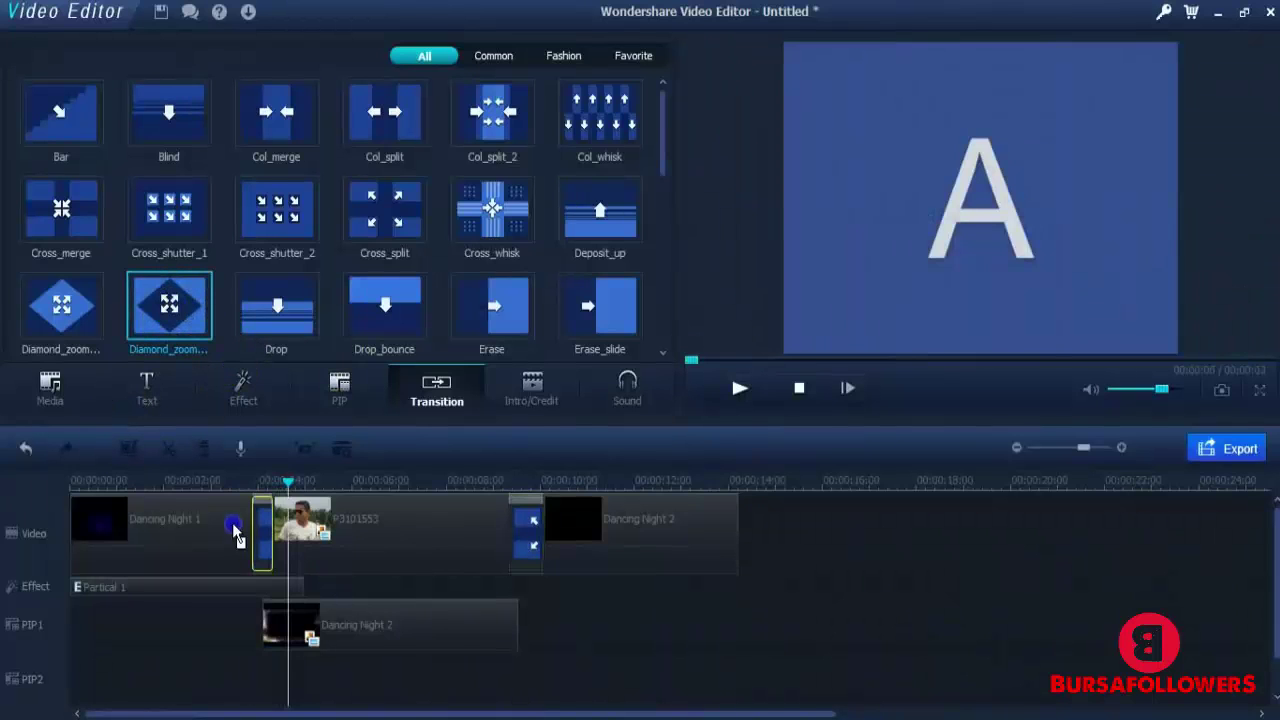
pyautogui.moveTo(243, 535); pyautogui.dragTo(250, 528)
pyautogui.click(738, 389)
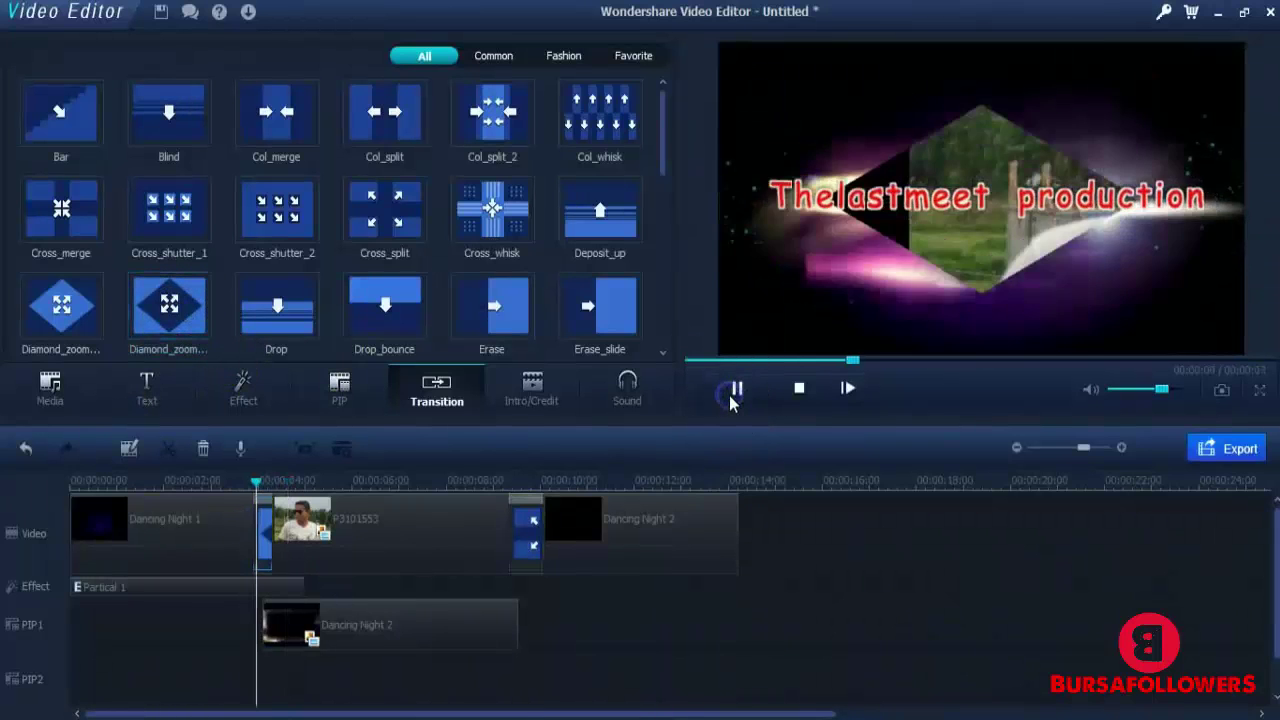
pyautogui.click(733, 398)
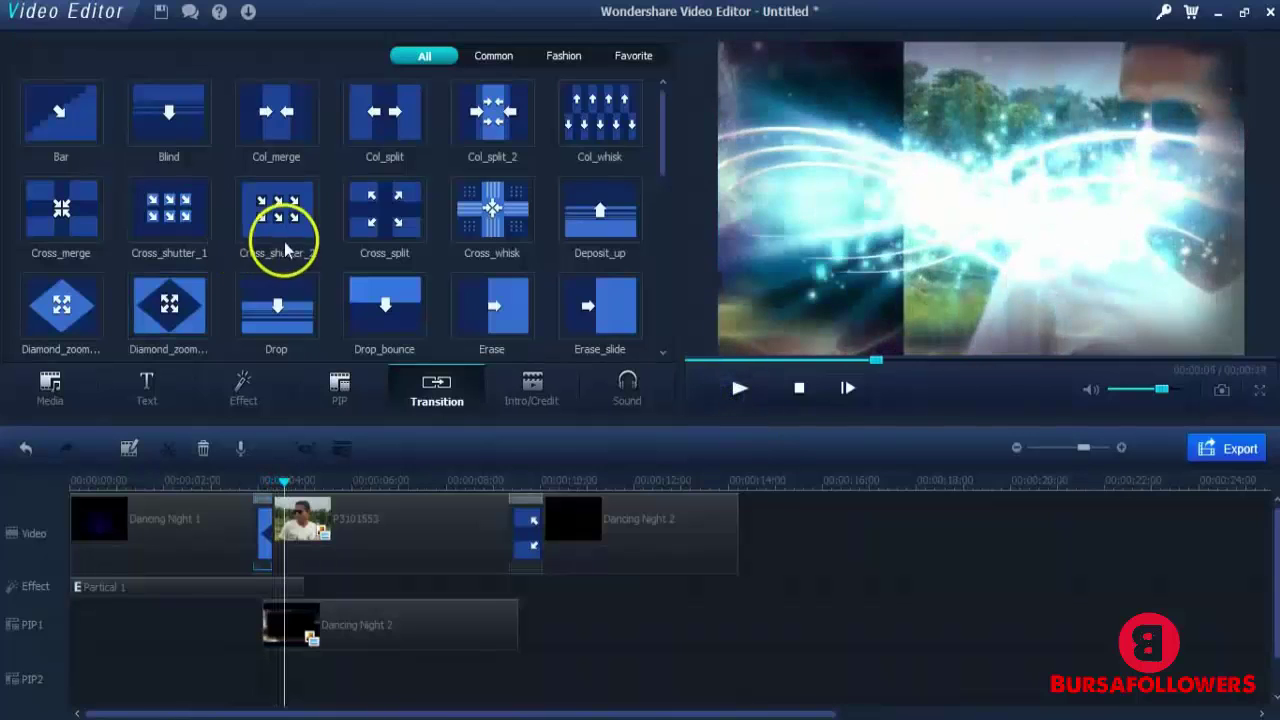
pyautogui.click(565, 393)
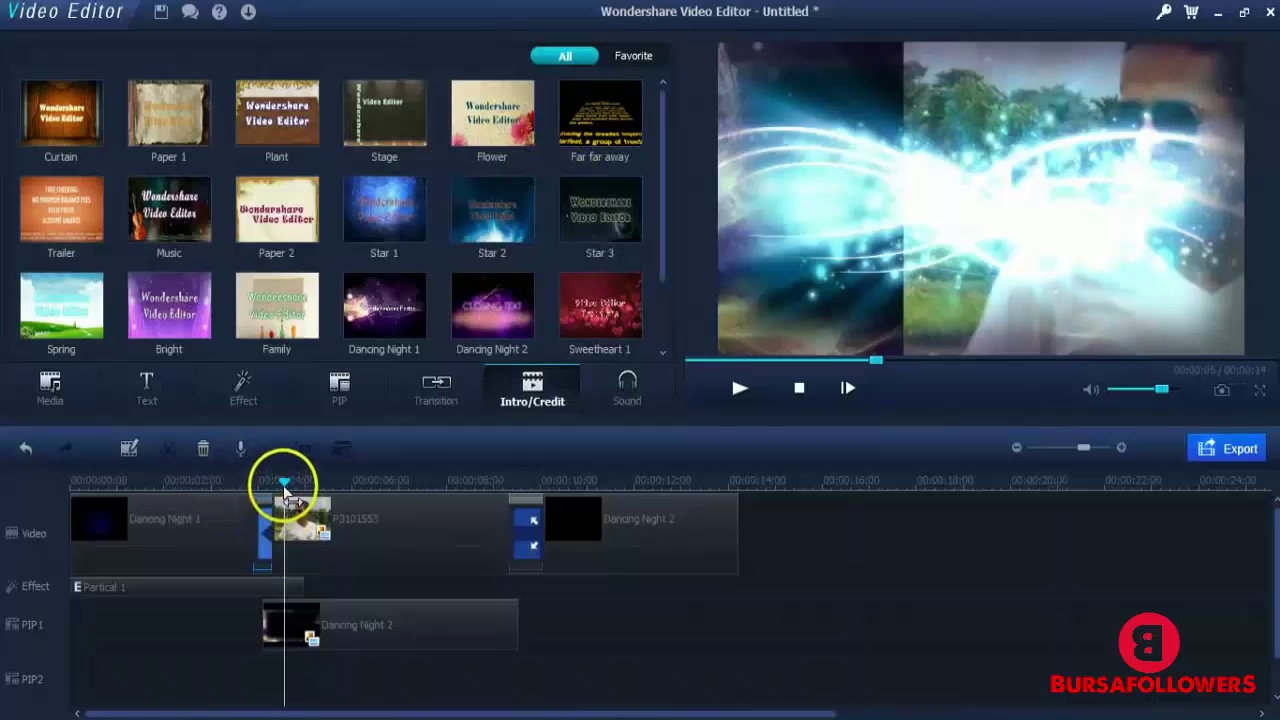
# Place the Far far away intro after Dancing Night 2 and paste longer Latin crawl text
pyautogui.moveTo(283, 480); pyautogui.dragTo(750, 478)
pyautogui.click(598, 122)
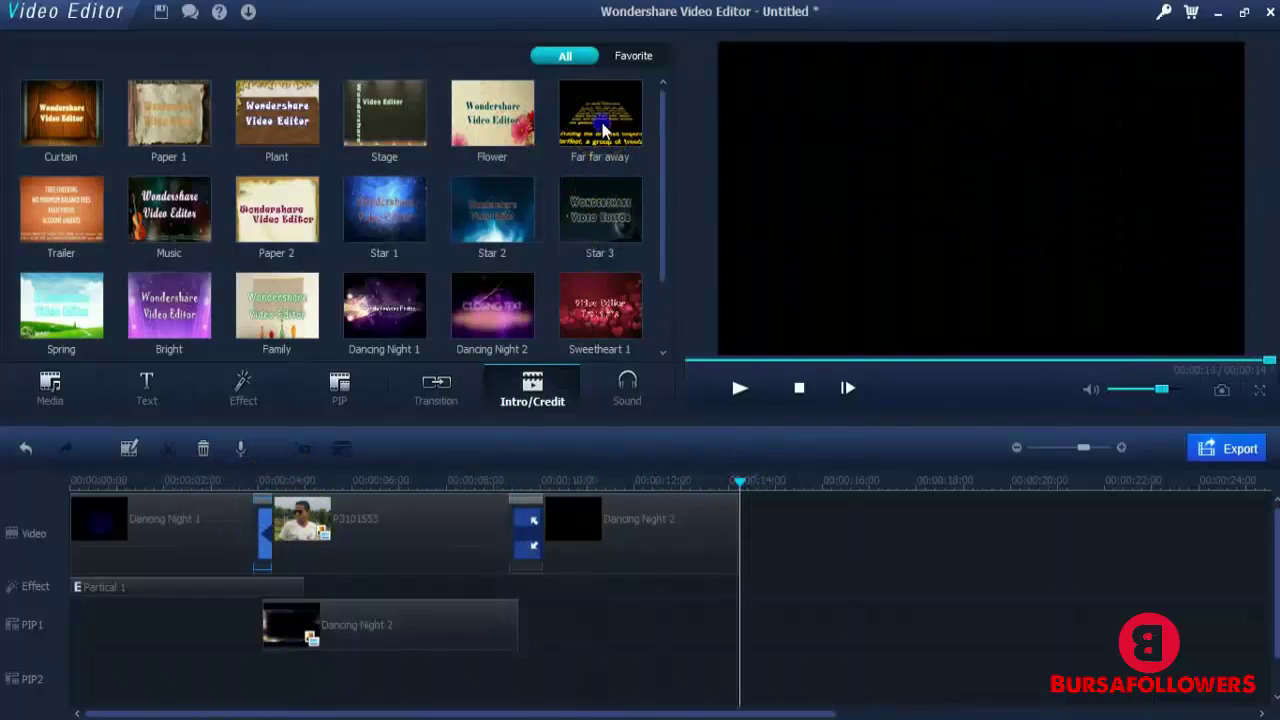
pyautogui.moveTo(742, 555); pyautogui.dragTo(756, 550)
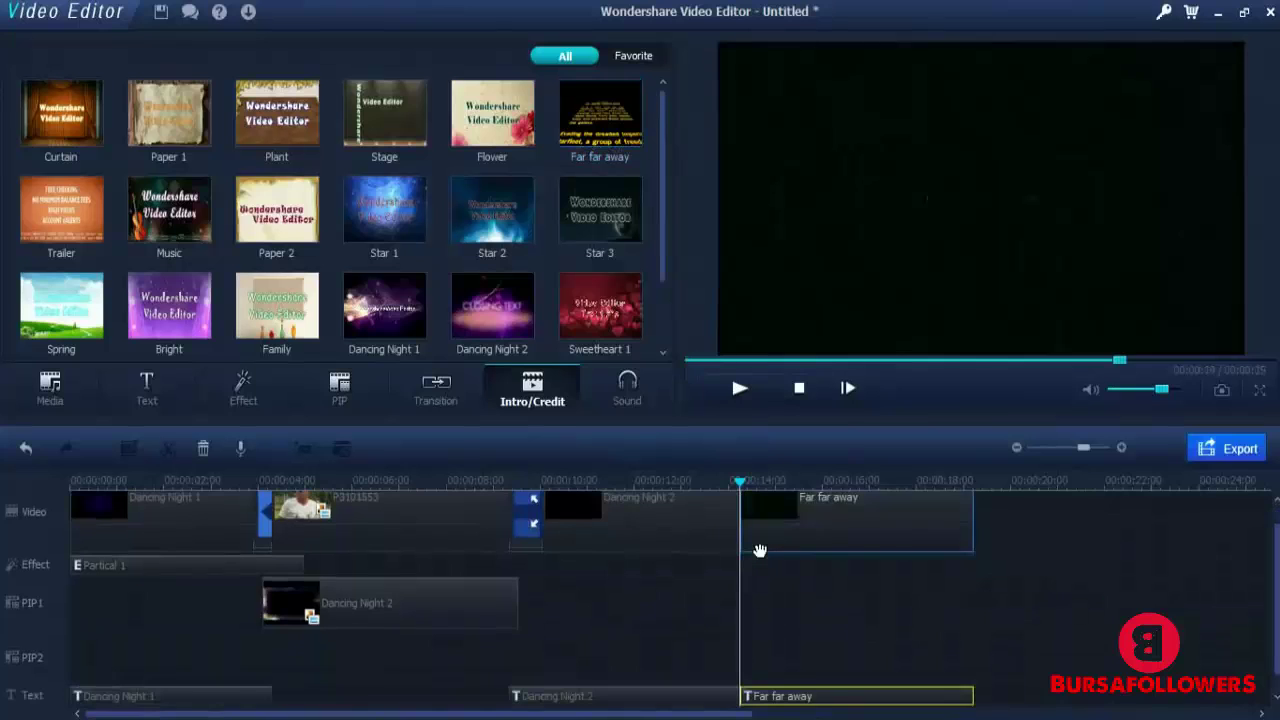
pyautogui.doubleClick(766, 695)
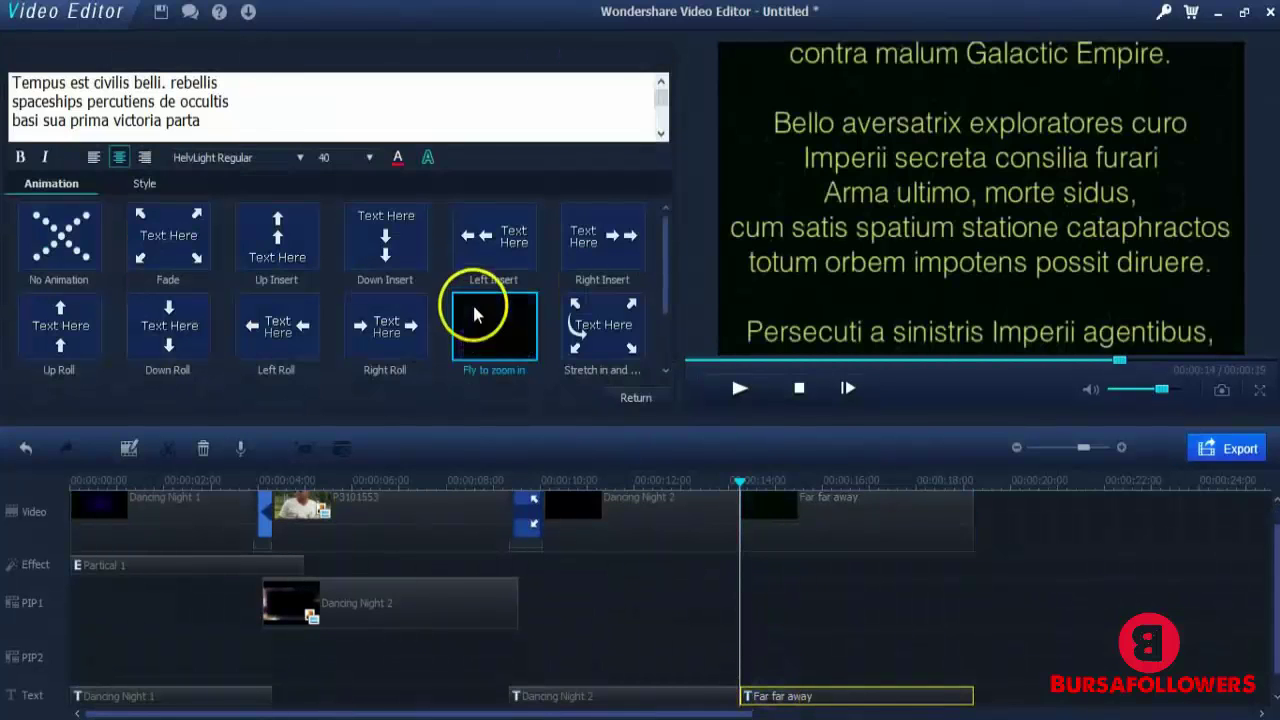
pyautogui.hotkey('ctrl', 'a')
pyautogui.hotkey('ctrl', 'v')
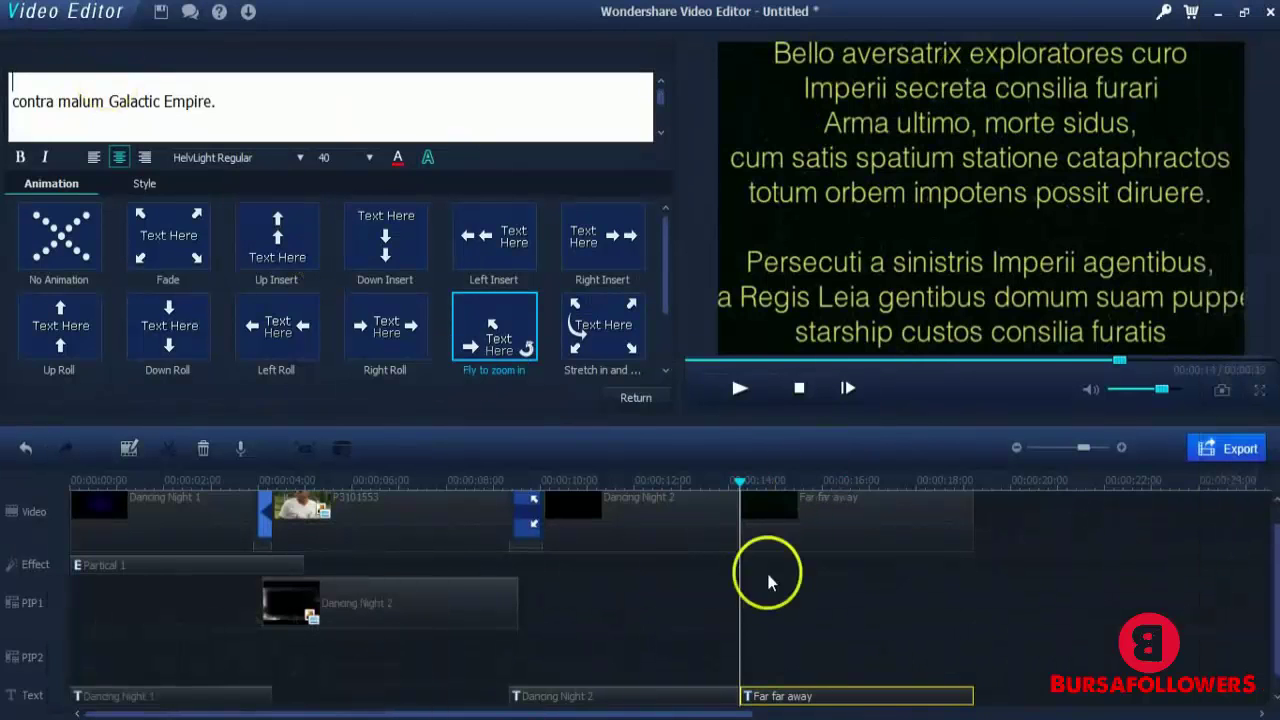
pyautogui.rightClick(784, 545)
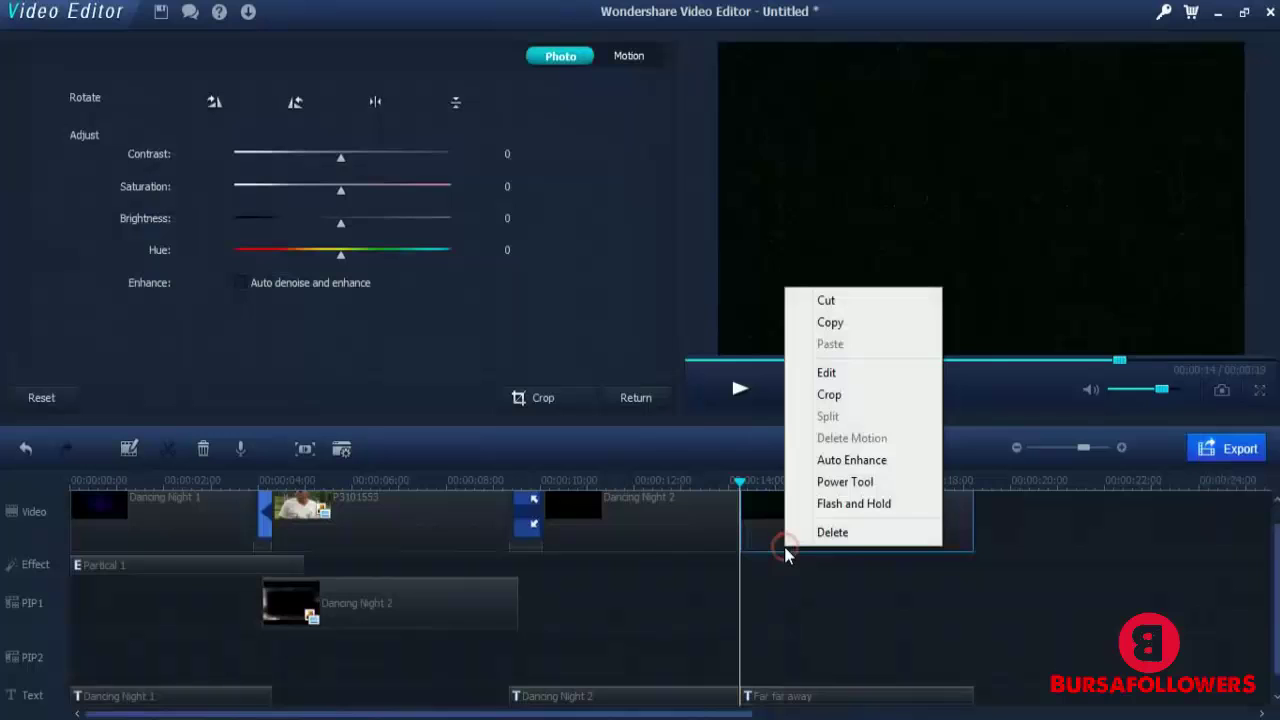
# Delete the Far far away clip and place the Family intro after Dancing Night 2
pyautogui.click(832, 531)
pyautogui.click(627, 408)
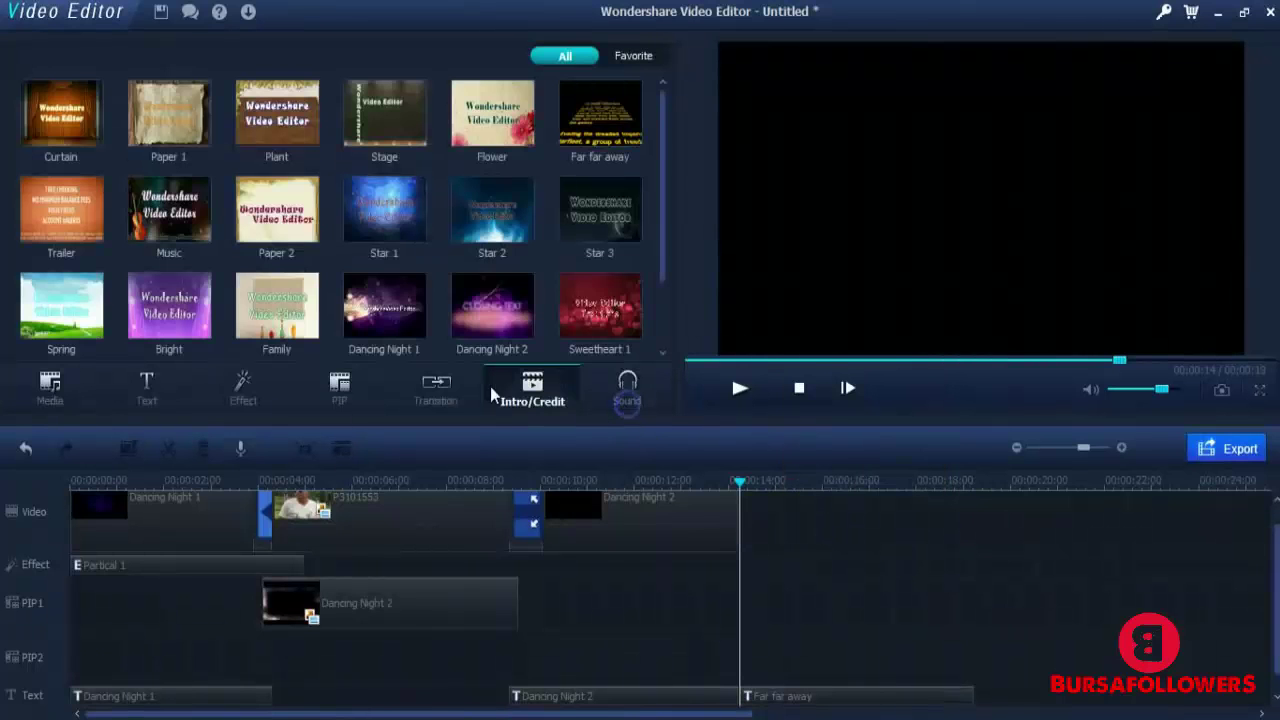
pyautogui.moveTo(742, 481)
pyautogui.mouseDown()
pyautogui.moveTo(497, 530)
pyautogui.moveTo(680, 491)
pyautogui.moveTo(740, 503)
pyautogui.mouseUp()
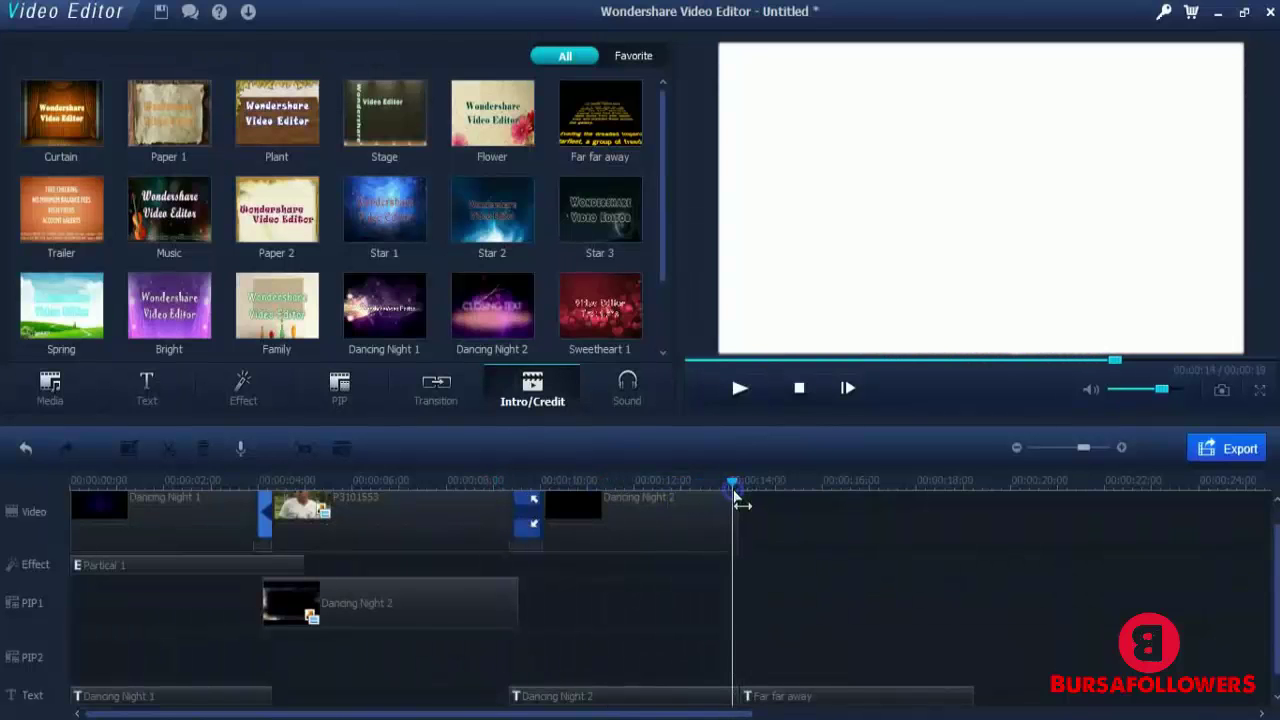
pyautogui.click(590, 333)
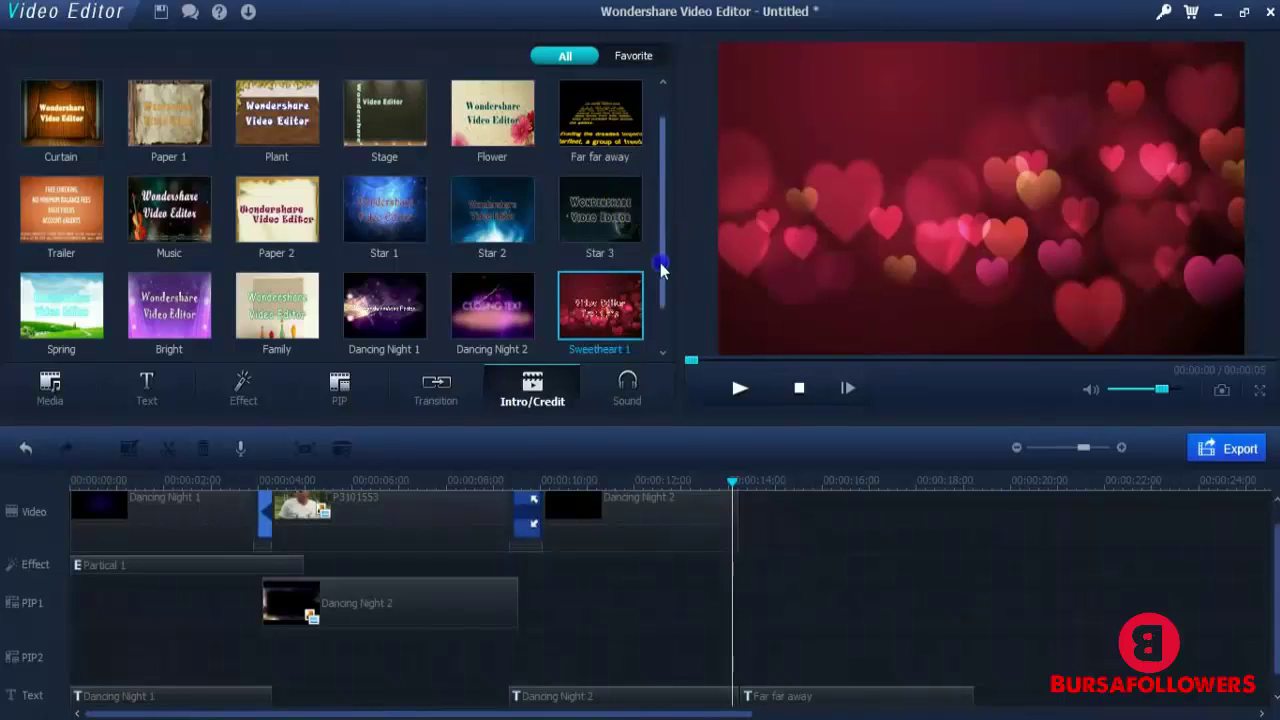
pyautogui.moveTo(664, 196); pyautogui.dragTo(660, 282)
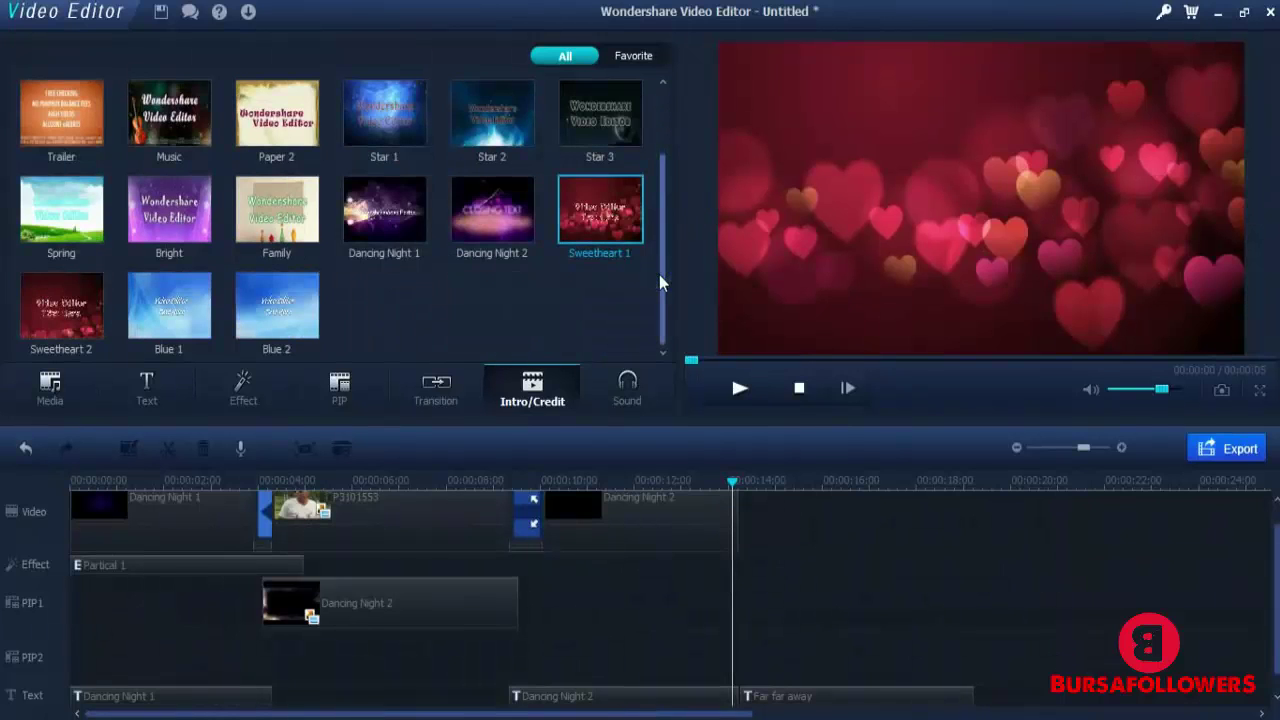
pyautogui.click(298, 205)
pyautogui.moveTo(298, 205); pyautogui.dragTo(752, 515)
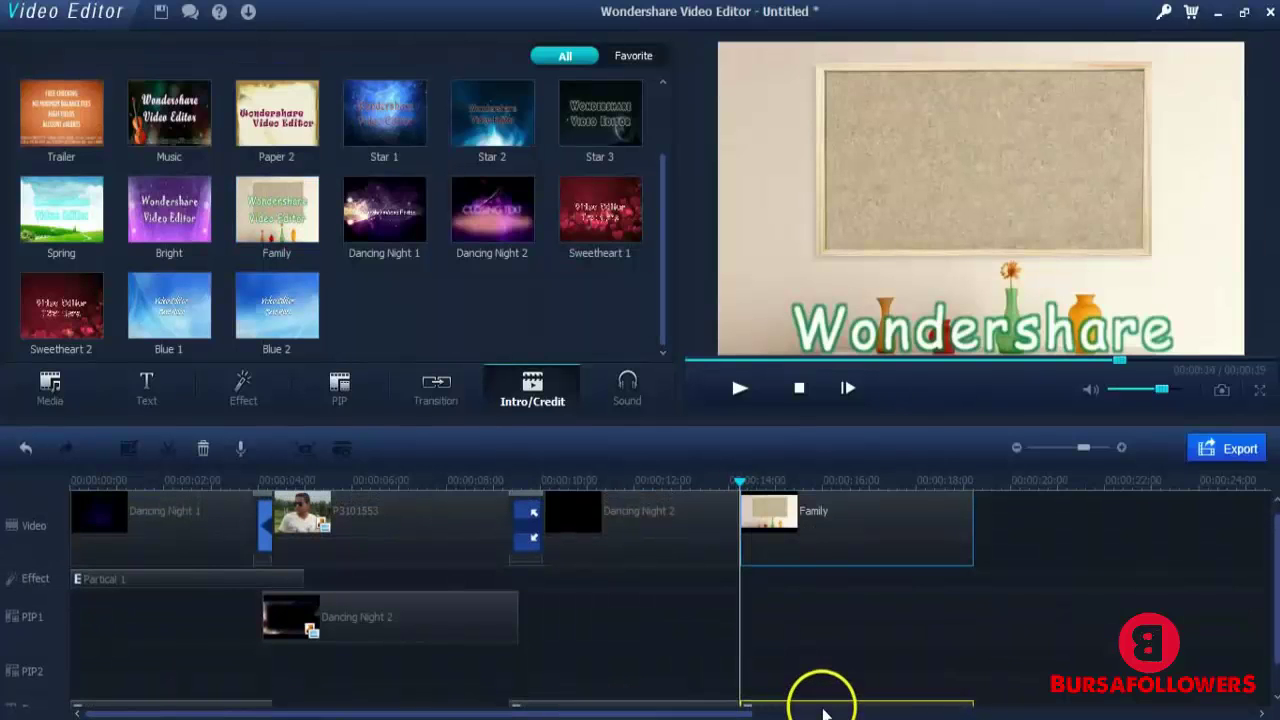
# Replace the Family caption with 'a video tutorial by thelastmeet production'
pyautogui.doubleClick(820, 706)
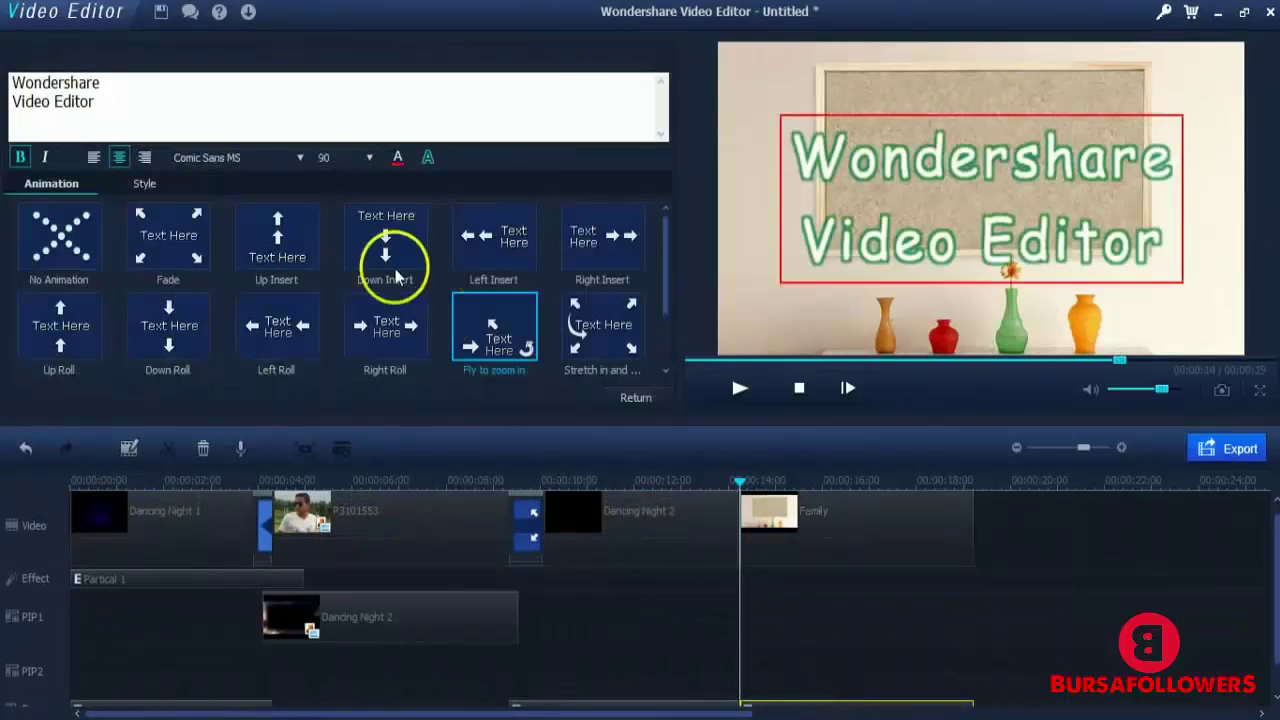
pyautogui.moveTo(128, 110); pyautogui.dragTo(12, 80)
pyautogui.press('BackSpace')
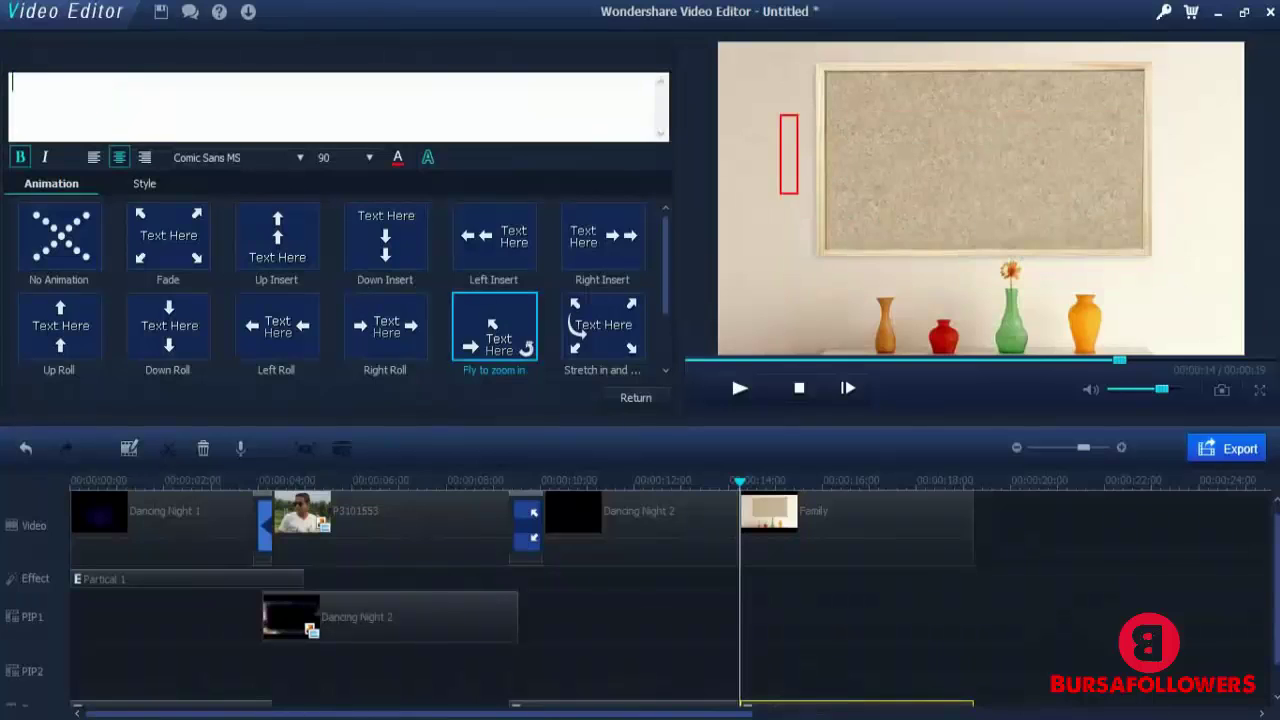
pyautogui.write('a video')
pyautogui.write(' tutorial')
pyautogui.write('by thelast')
pyautogui.write('meet')
pyautogui.write('pe')
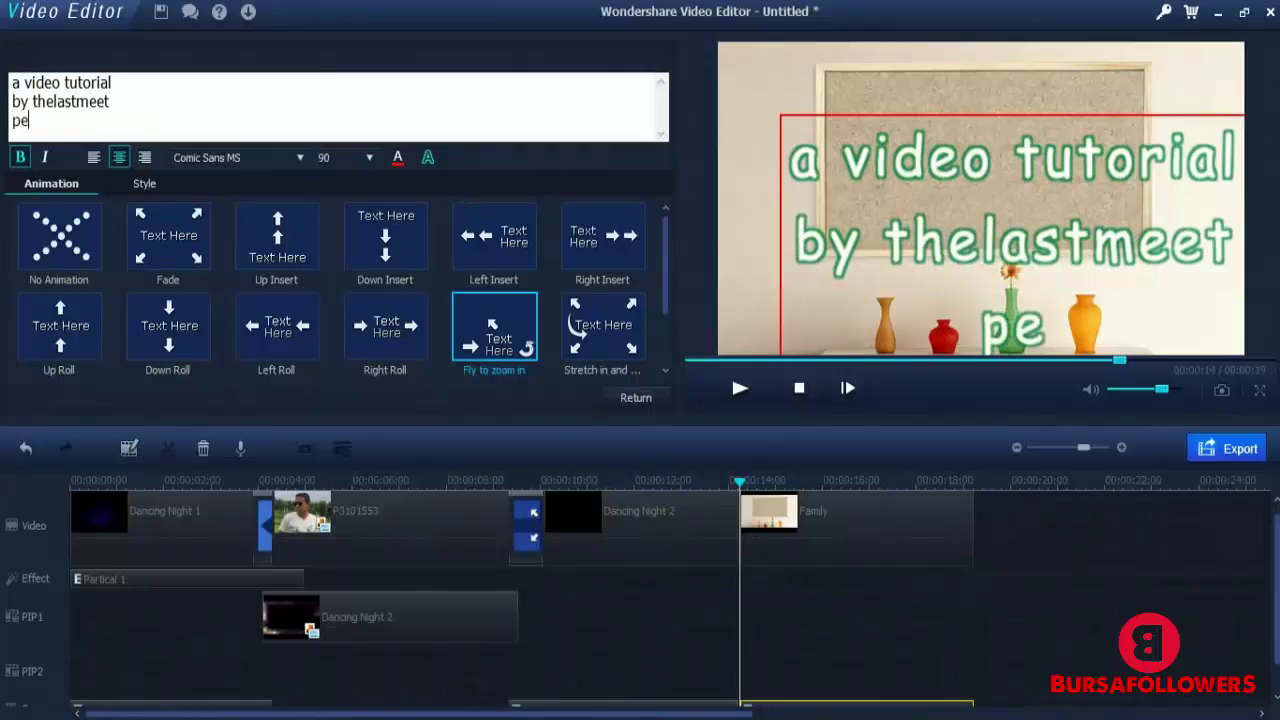
pyautogui.write('oduction')
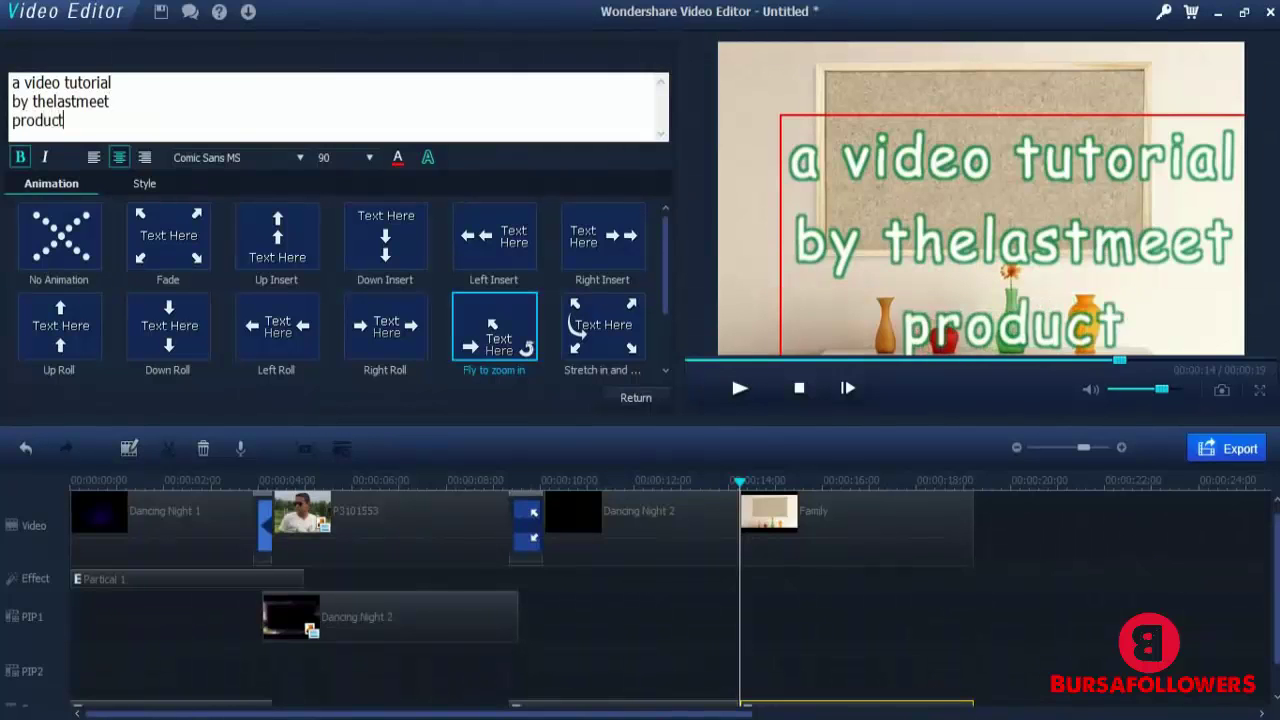
pyautogui.click(586, 189)
# Move the caption higher in the frame and colour its lettering red
pyautogui.moveTo(1045, 210); pyautogui.dragTo(1035, 175)
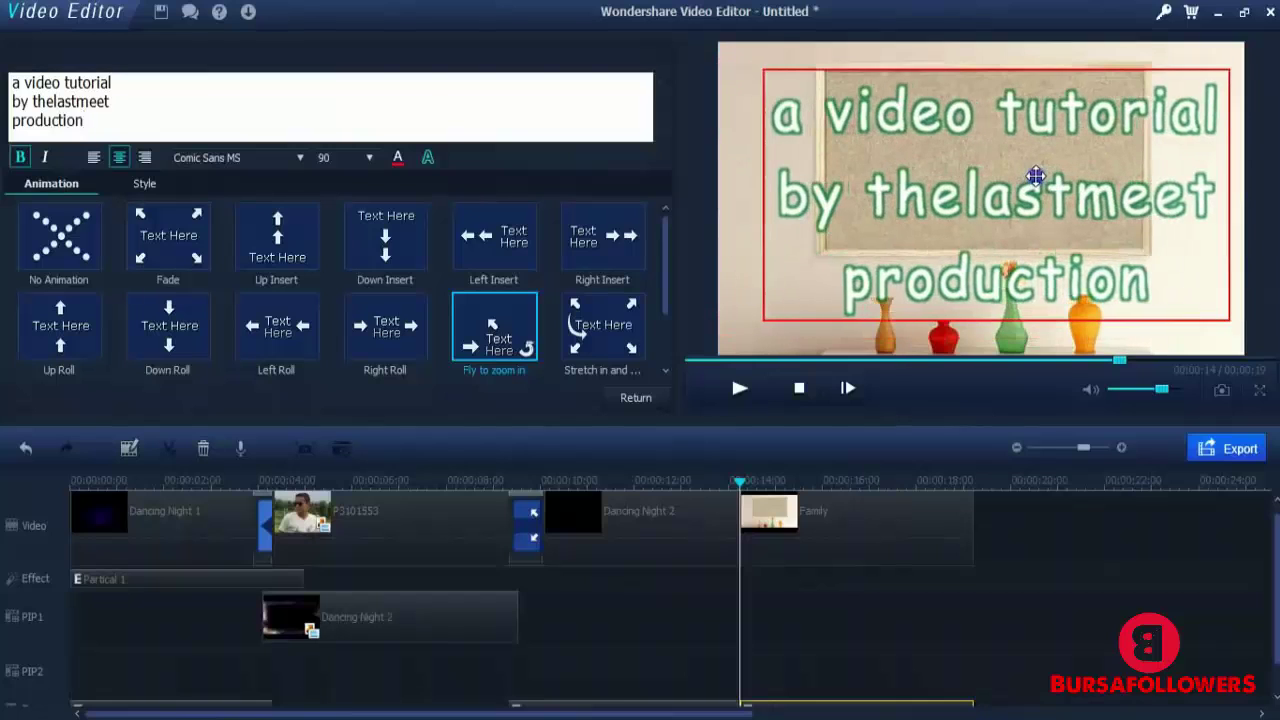
pyautogui.click(399, 156)
pyautogui.click(555, 282)
pyautogui.click(558, 503)
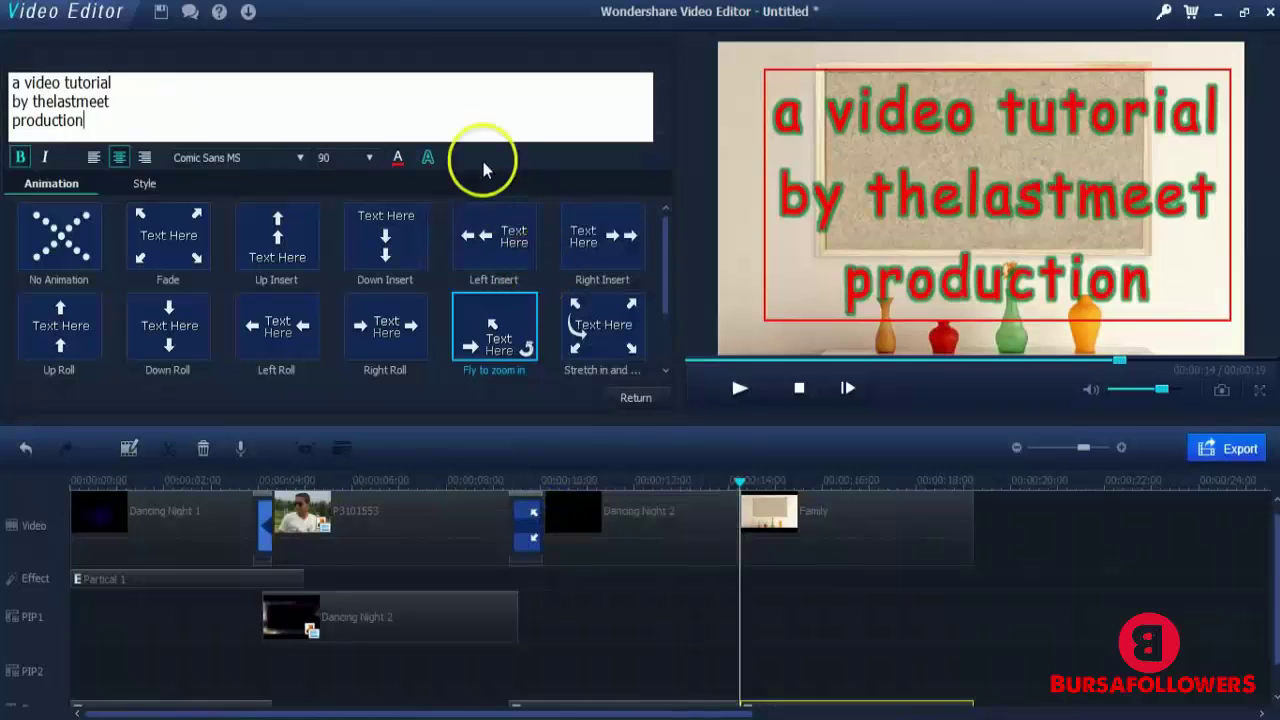
# Remove the green outline from the credit title and nudge it slightly left
pyautogui.click(428, 158)
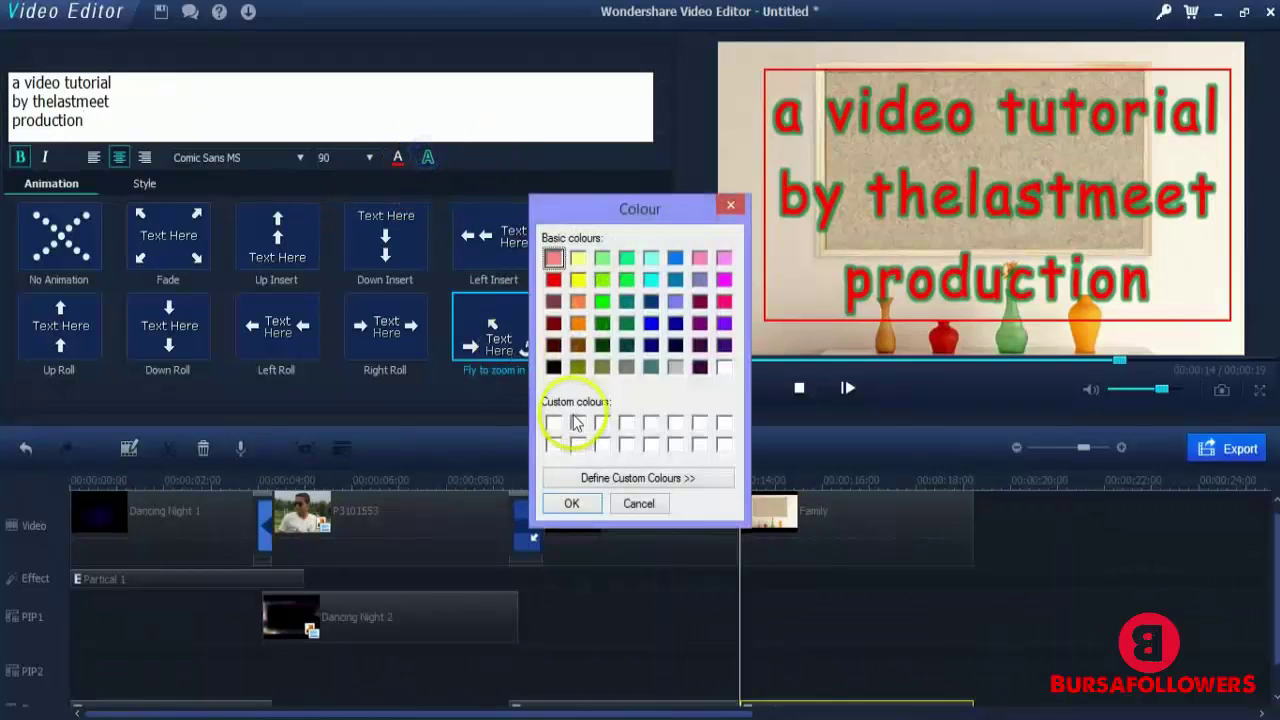
pyautogui.click(571, 503)
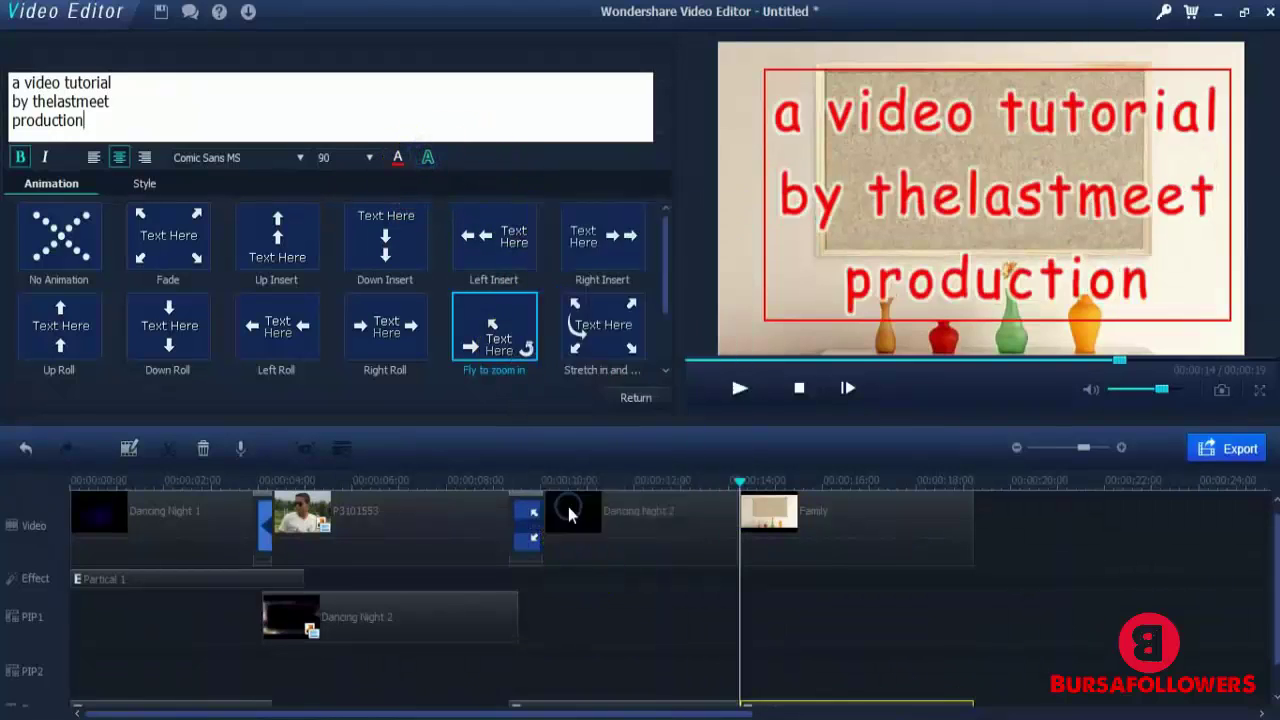
pyautogui.moveTo(951, 278); pyautogui.dragTo(951, 273)
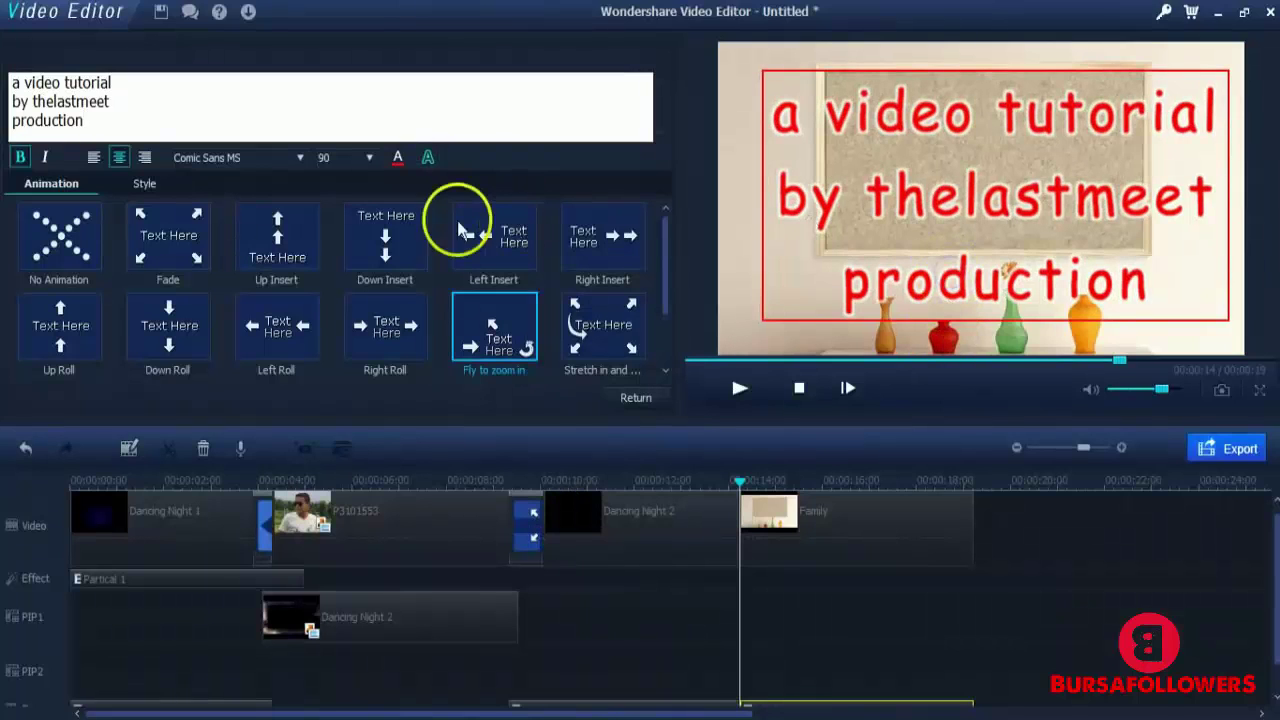
# Give the title the Up Roll animation, italic style and Cooper Black font, shifting it left
pyautogui.click(82, 330)
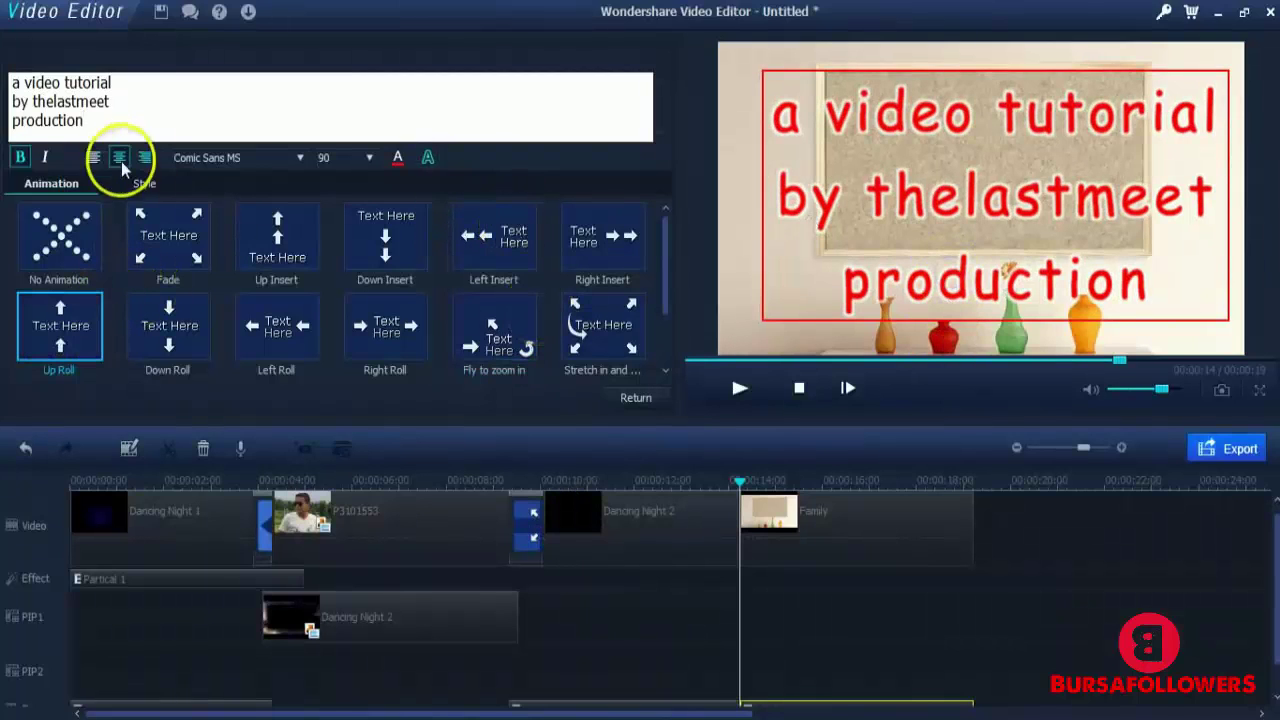
pyautogui.click(300, 159)
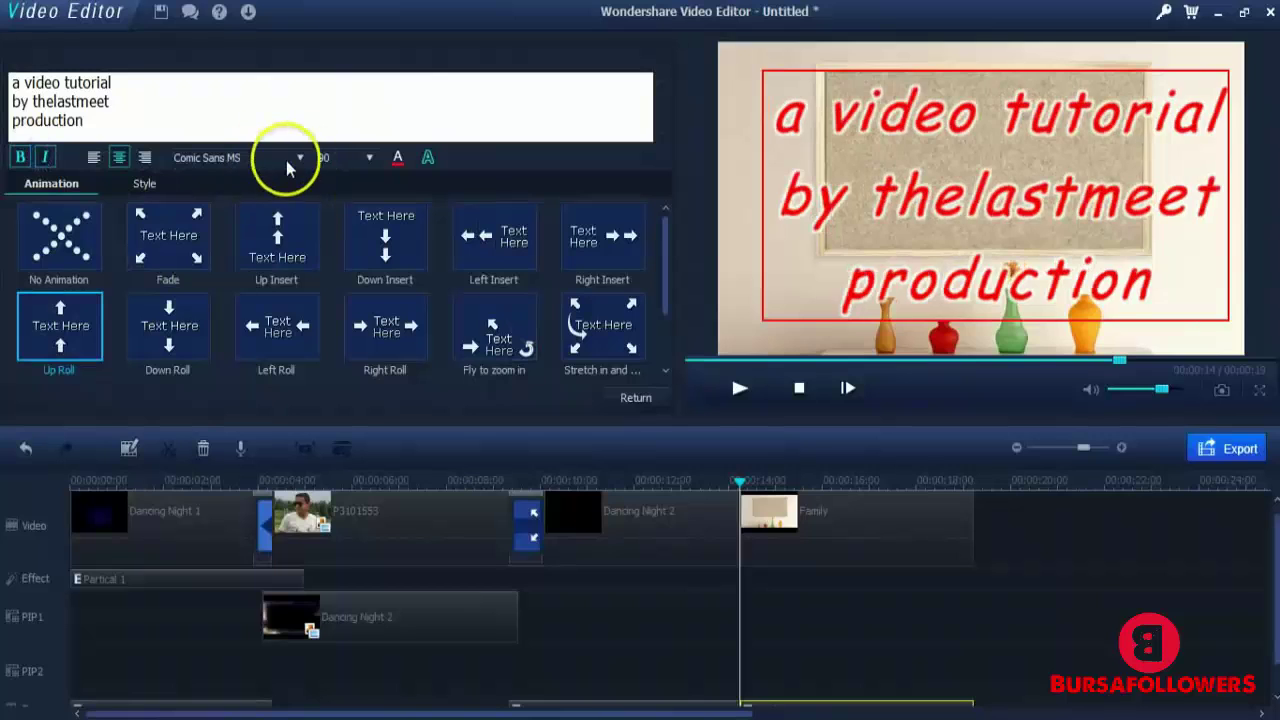
pyautogui.click(273, 207)
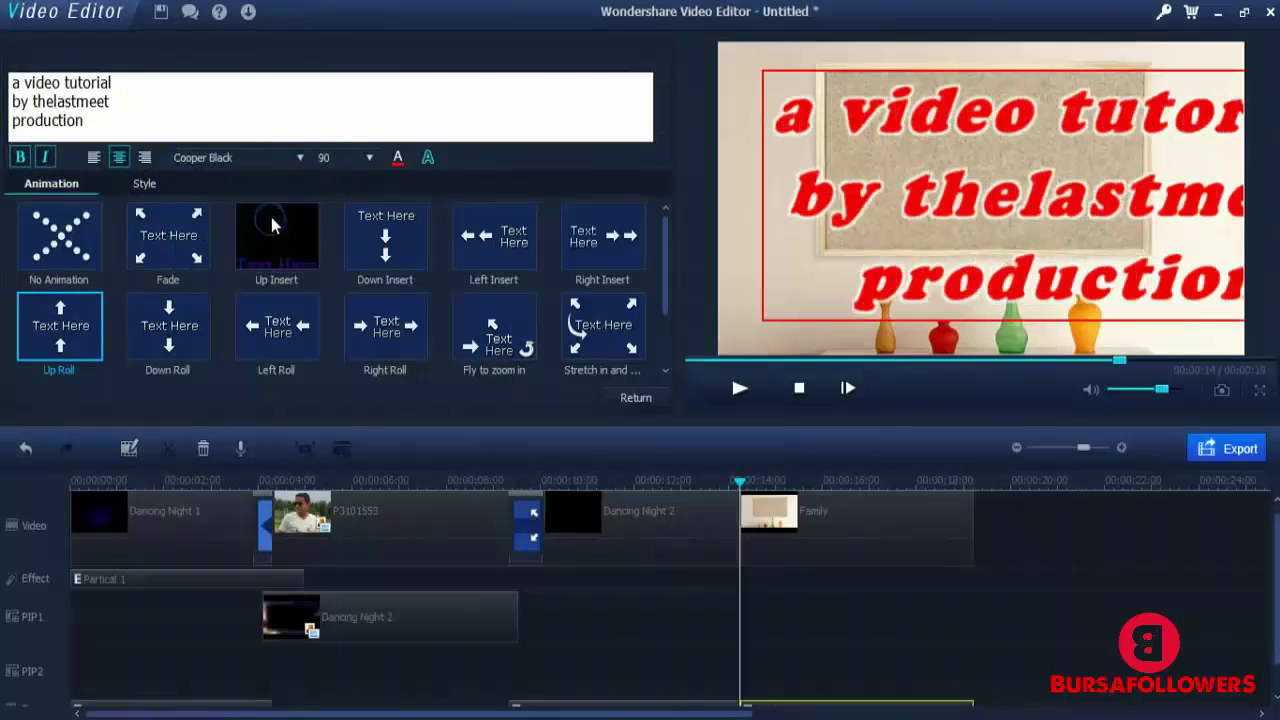
pyautogui.click(497, 184)
pyautogui.moveTo(1012, 176); pyautogui.dragTo(982, 178)
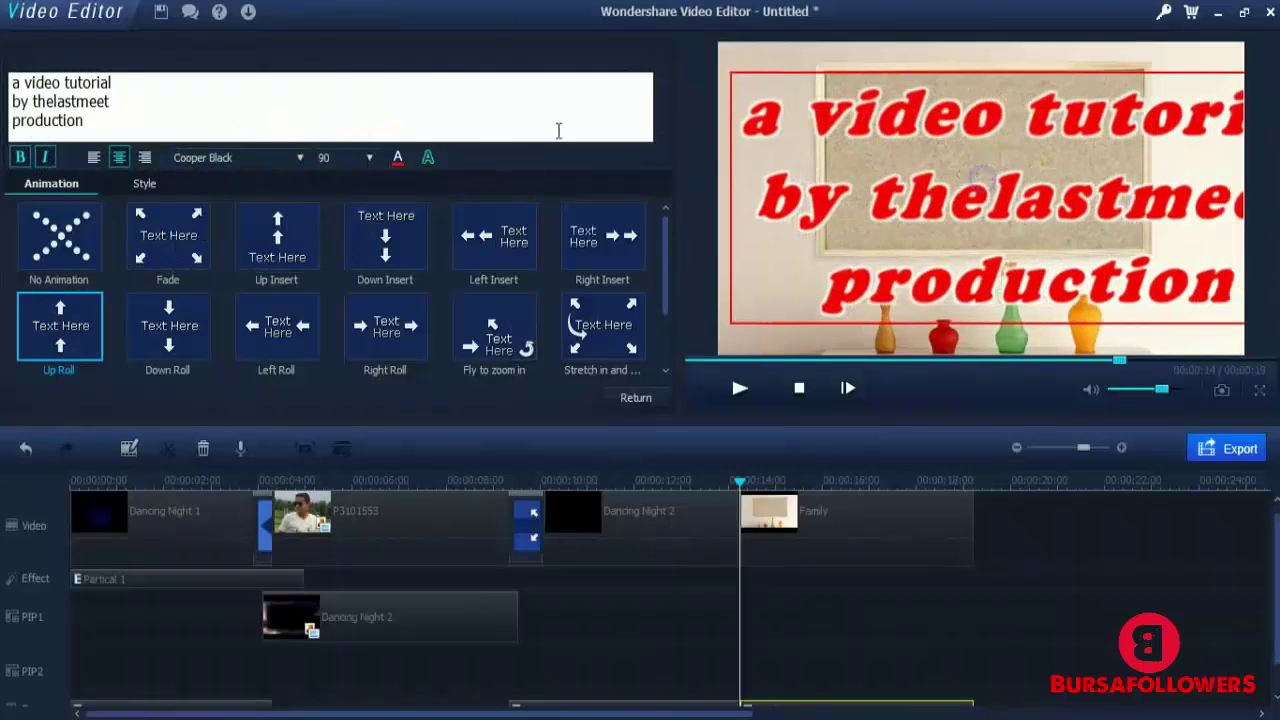
# Set the title's font size to 56, recentre it, and play the animation to check
pyautogui.click(370, 160)
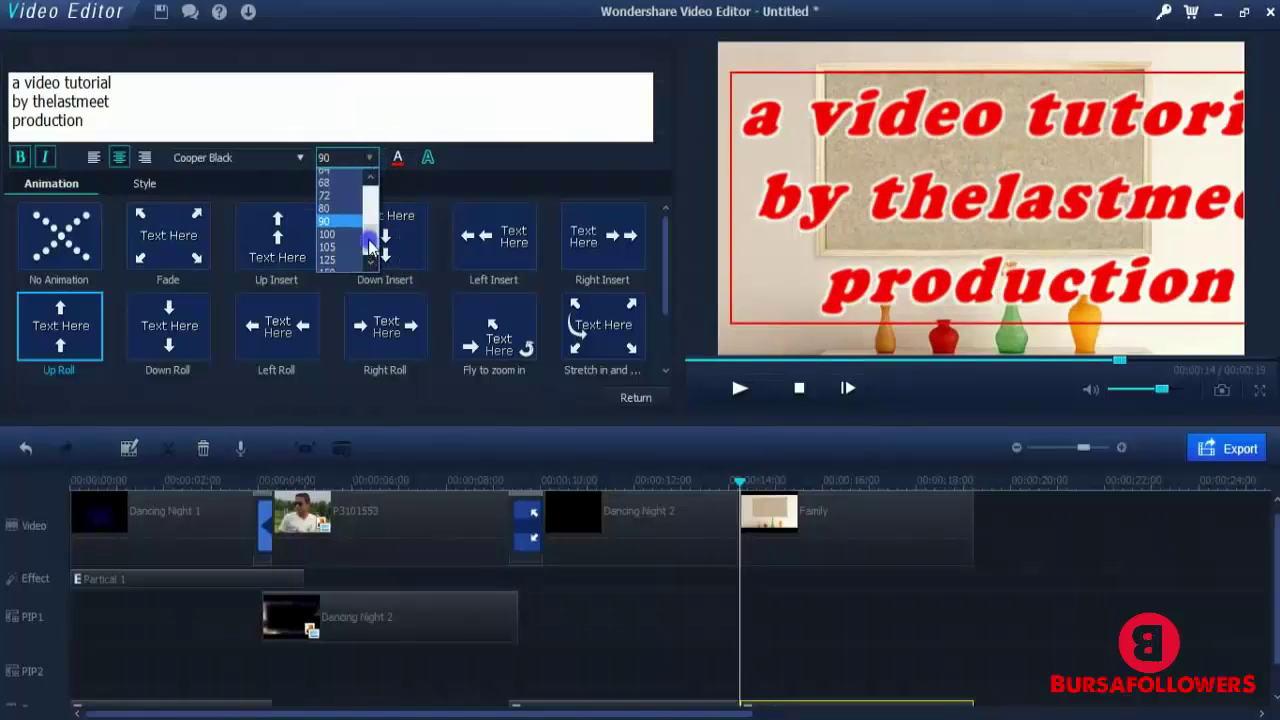
pyautogui.click(338, 197)
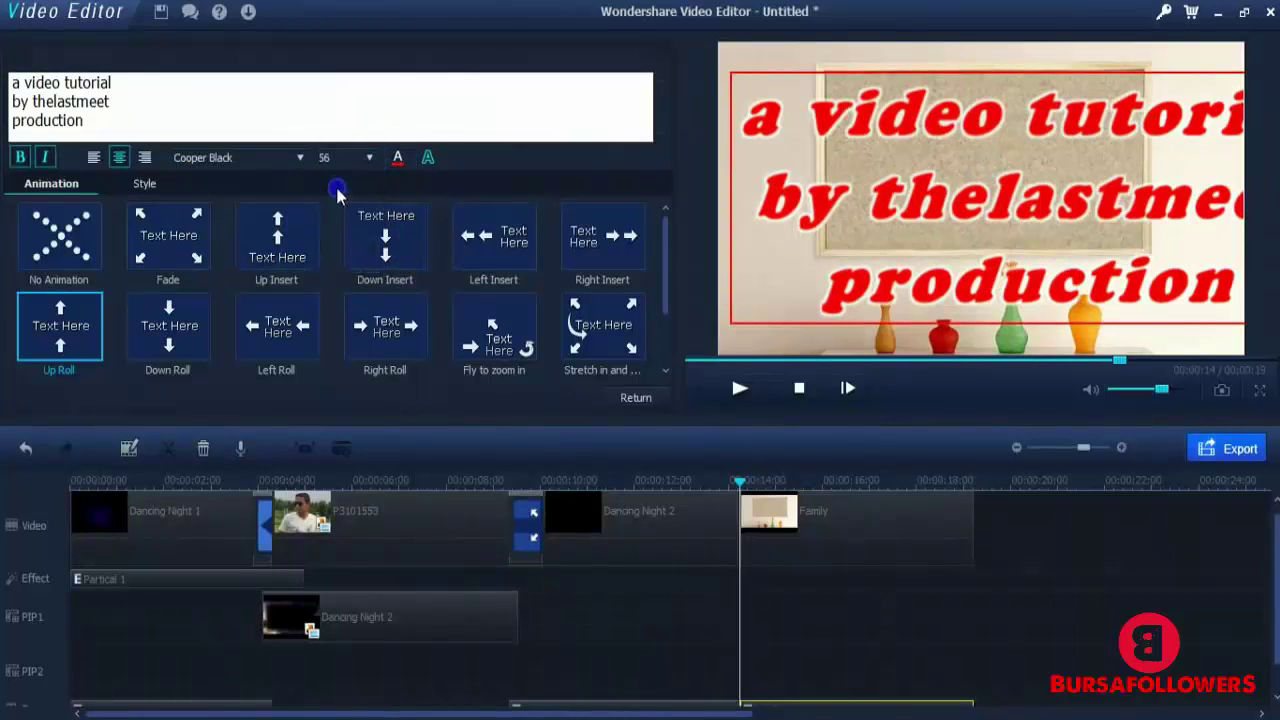
pyautogui.moveTo(909, 155); pyautogui.dragTo(963, 200)
pyautogui.click(733, 393)
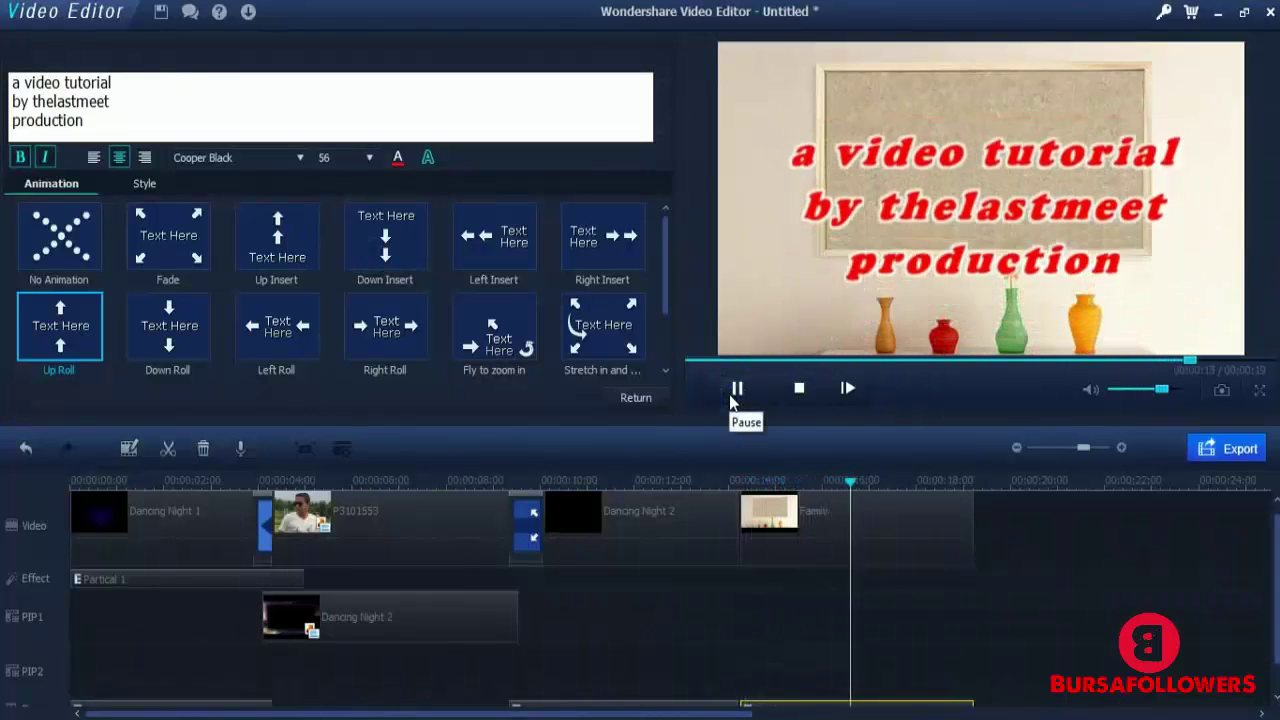
# Place the Electronic bell sound effect on the Sound track where the Family clip starts
pyautogui.click(731, 398)
pyautogui.click(628, 388)
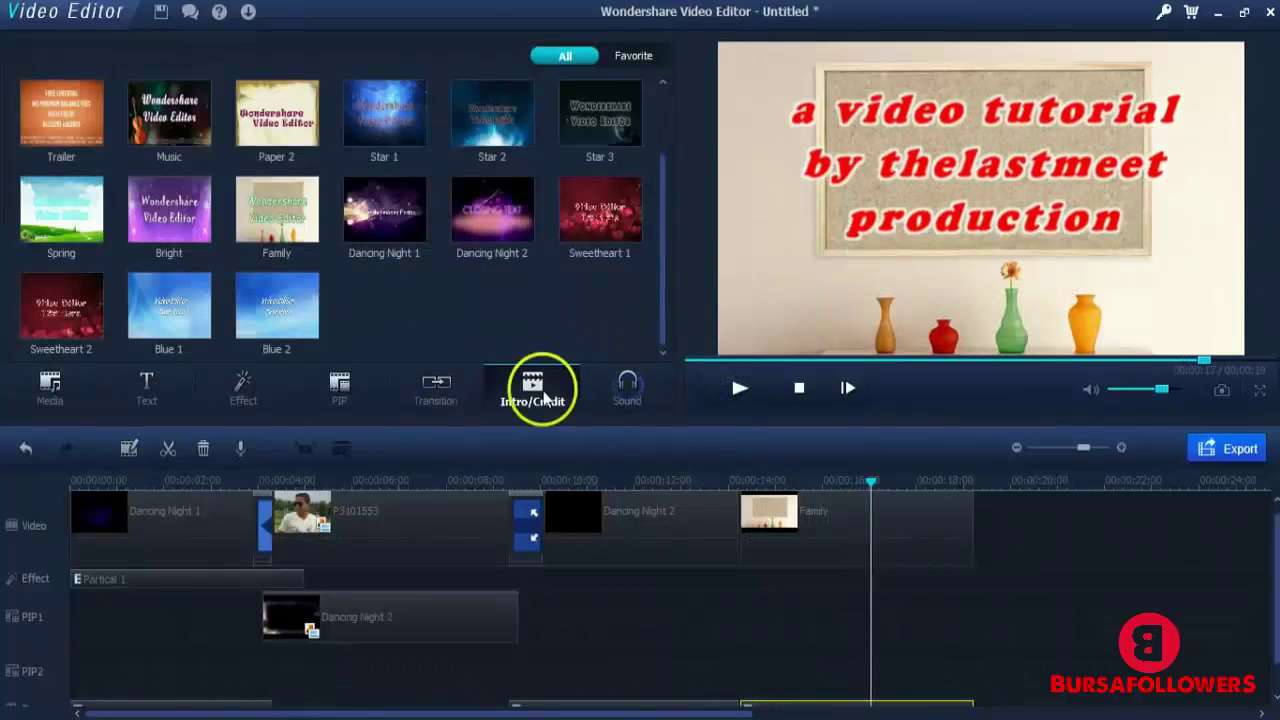
pyautogui.click(627, 385)
pyautogui.click(372, 200)
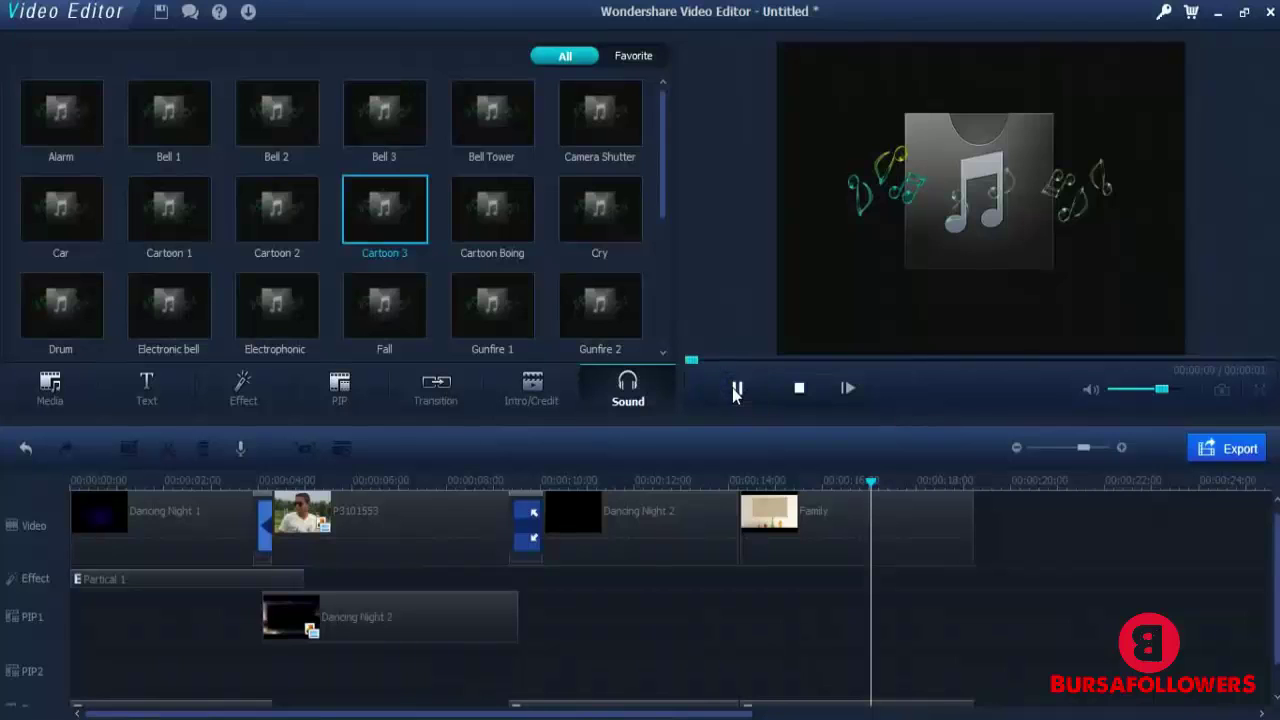
pyautogui.click(142, 320)
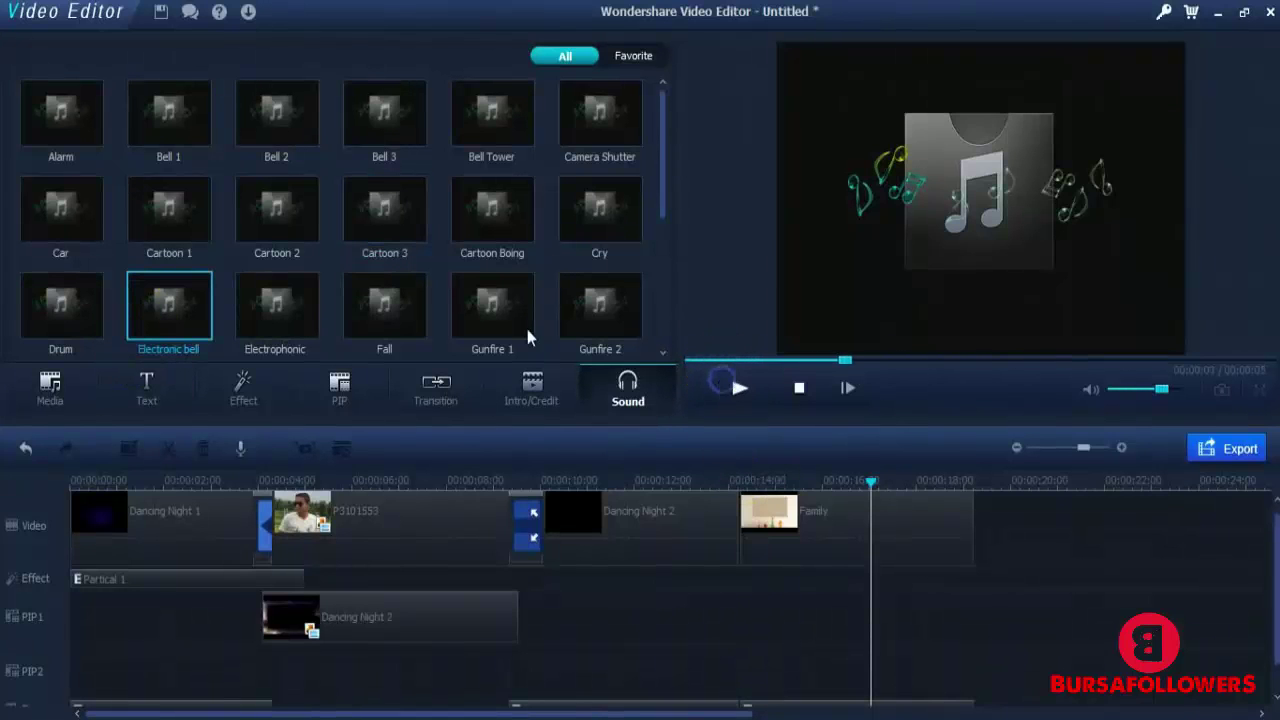
pyautogui.moveTo(220, 320); pyautogui.dragTo(877, 685)
pyautogui.moveTo(775, 660); pyautogui.dragTo(745, 688)
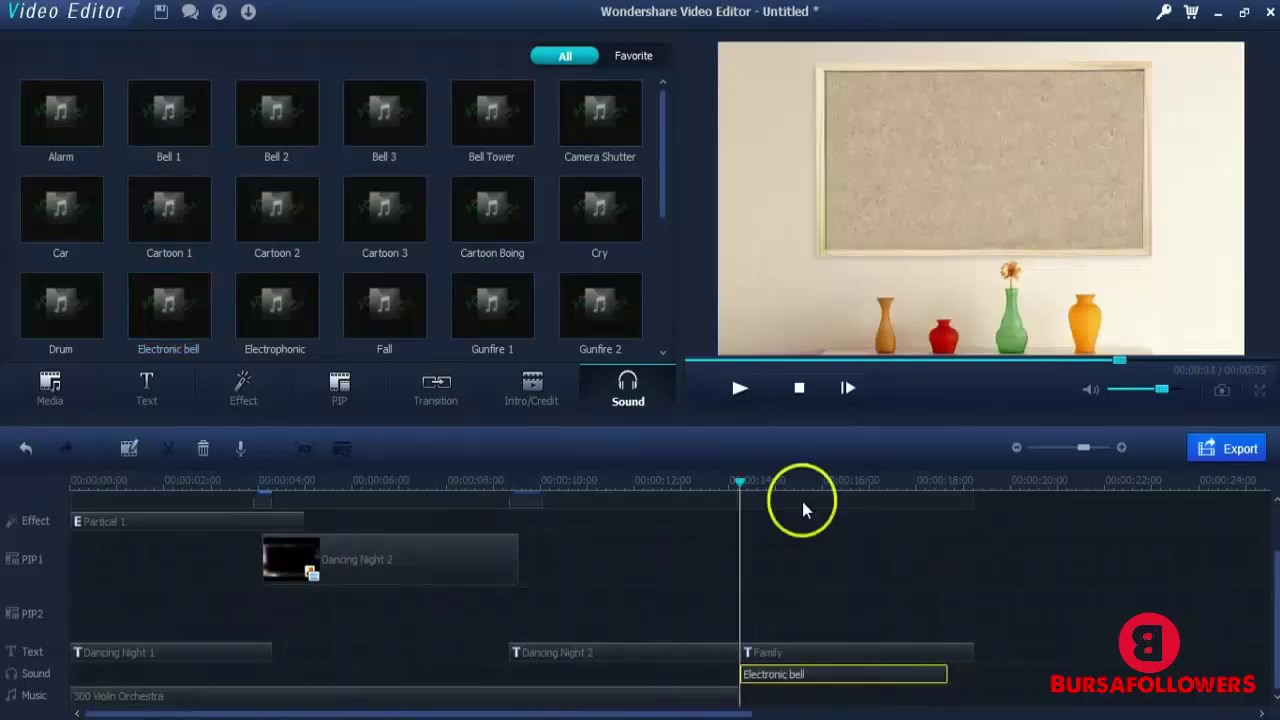
# Play the bell section, then move playback back to about 4 seconds
pyautogui.click(758, 390)
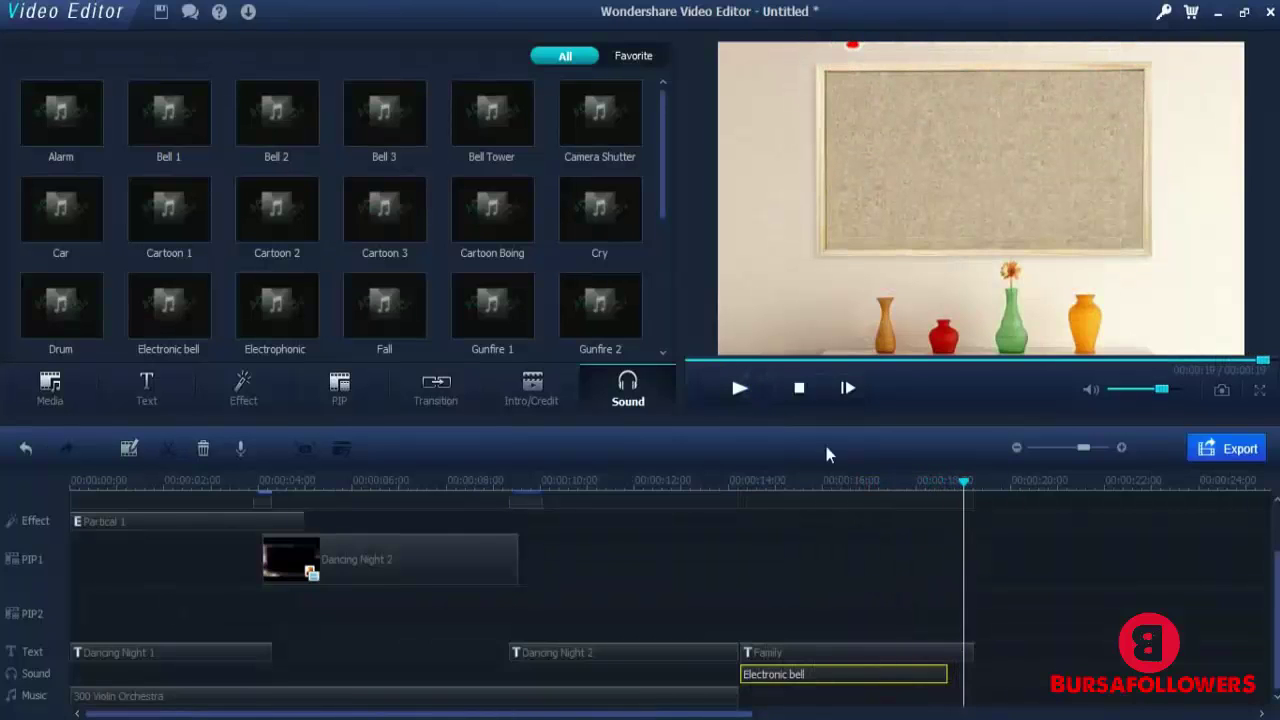
pyautogui.moveTo(968, 481); pyautogui.dragTo(390, 527)
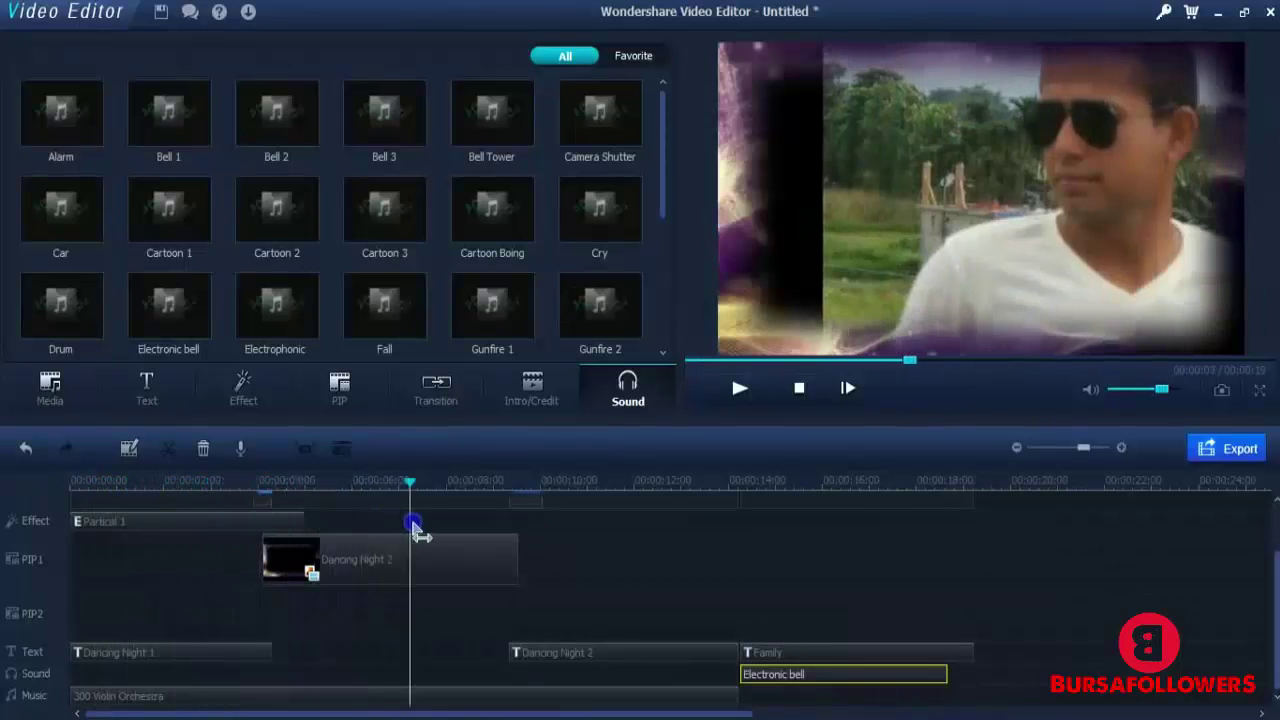
pyautogui.moveTo(460, 528); pyautogui.dragTo(286, 520)
# Put the 'Strech in and Strech out' title on the Text track at 4 seconds
pyautogui.click(146, 395)
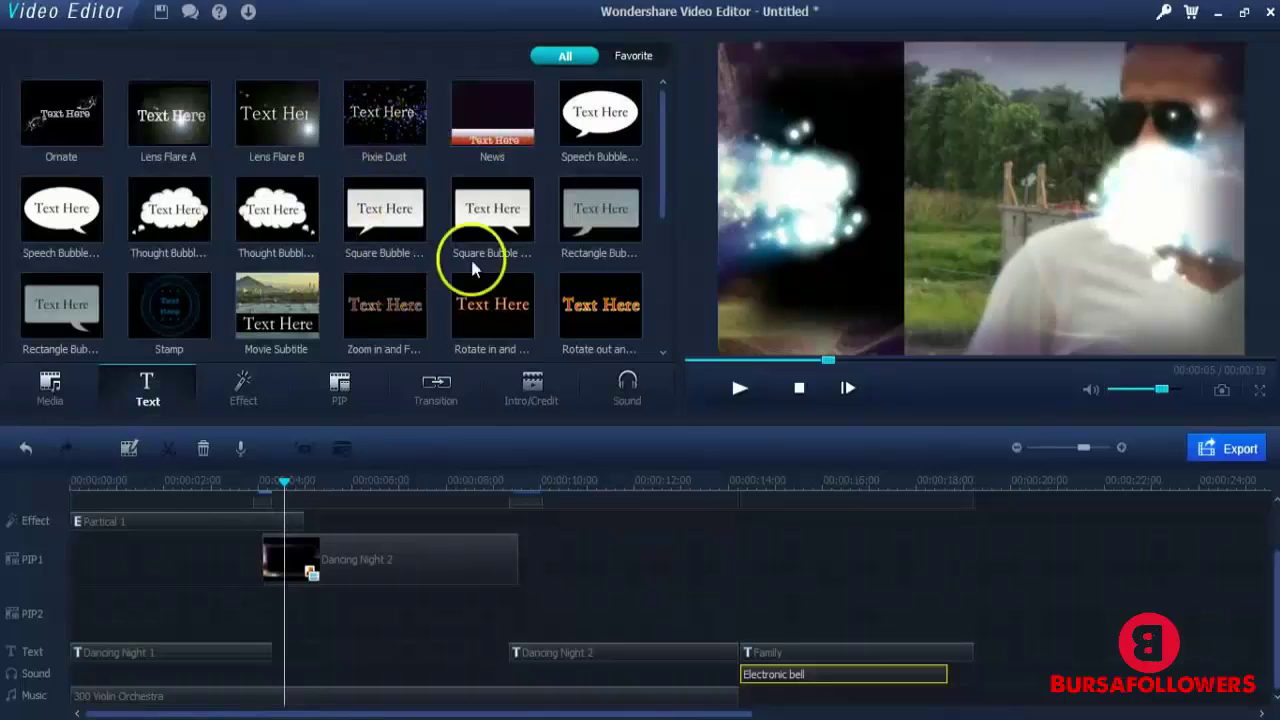
pyautogui.moveTo(666, 123); pyautogui.dragTo(668, 180)
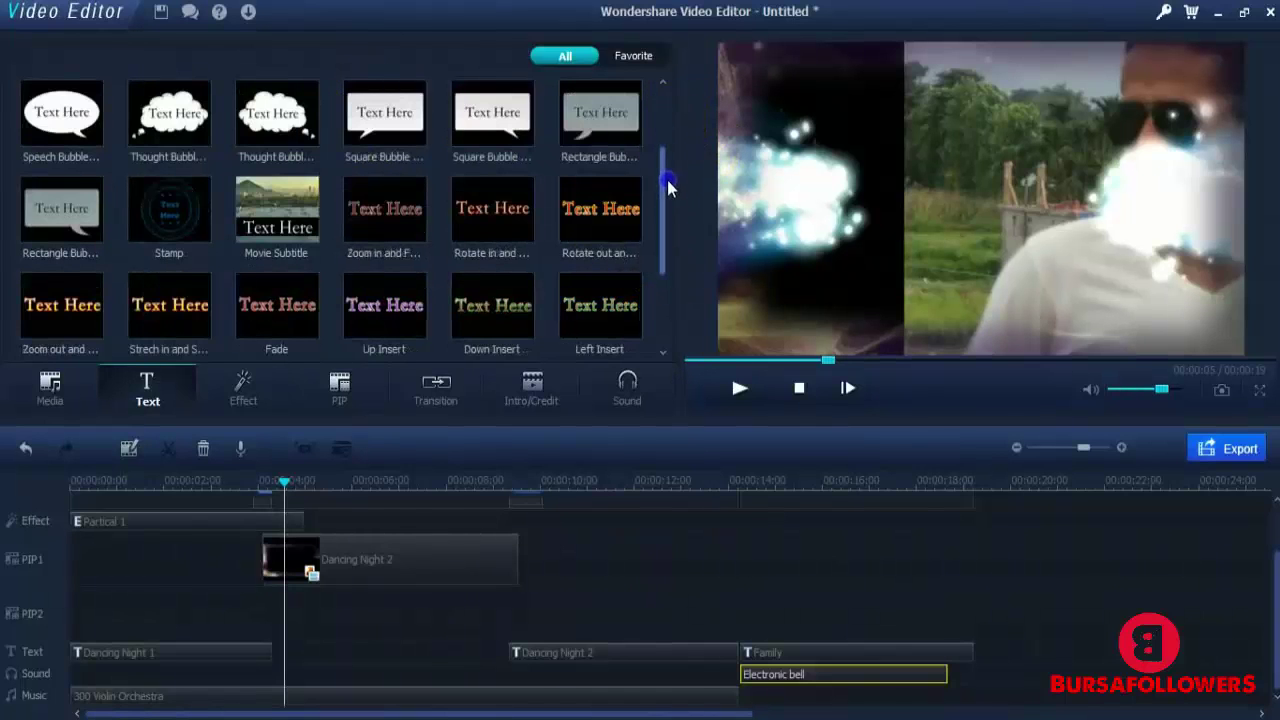
pyautogui.moveTo(175, 298); pyautogui.dragTo(300, 650)
pyautogui.doubleClick(380, 652)
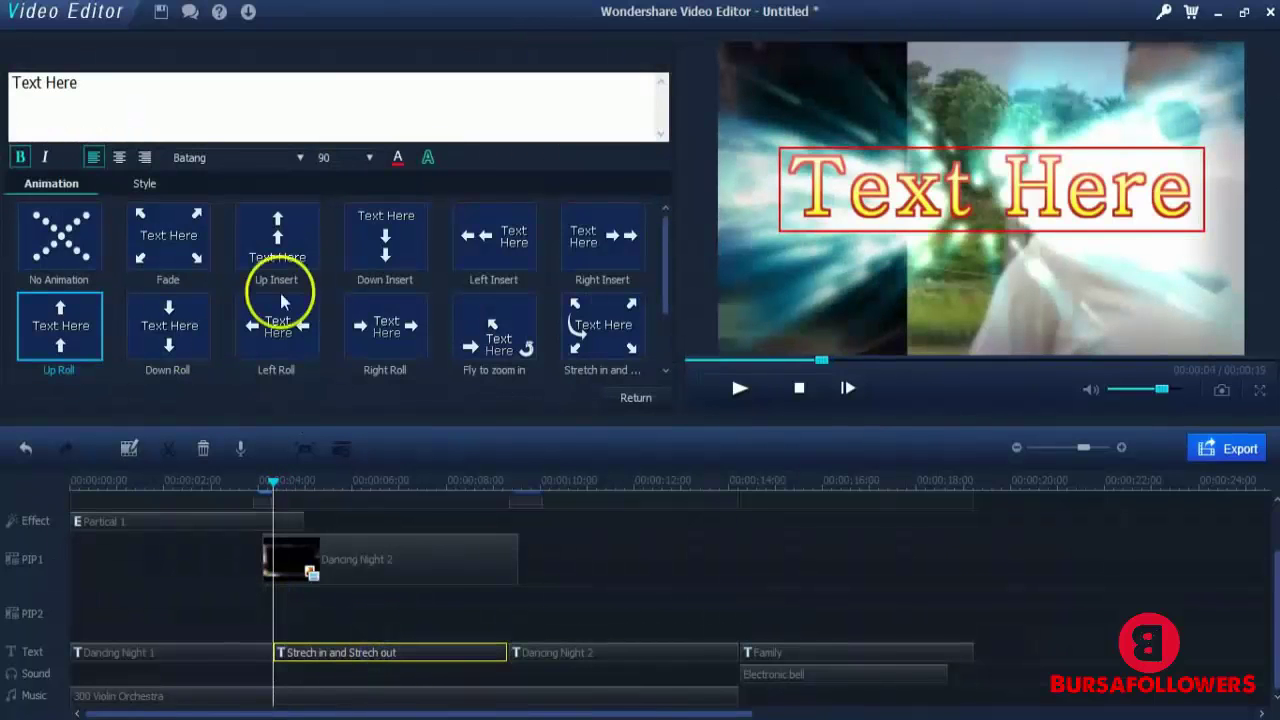
# Replace the title text with 'starring' and the star's name on a second line
pyautogui.click(180, 108)
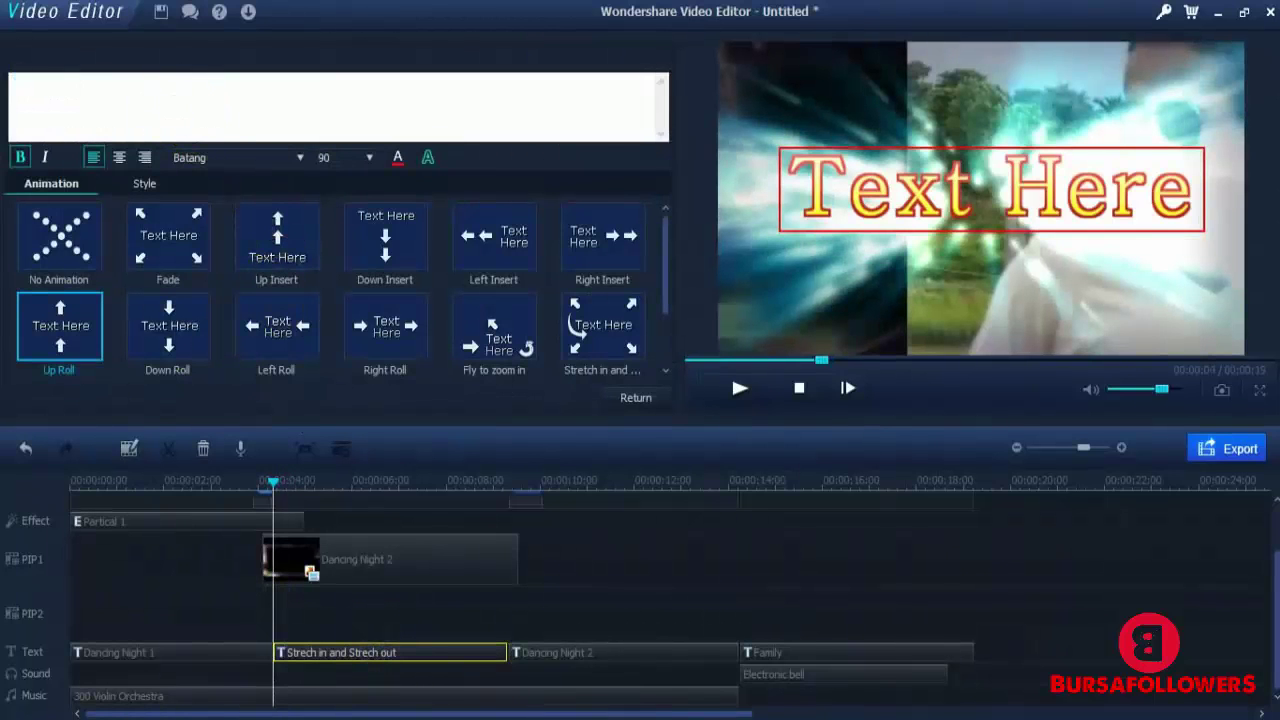
pyautogui.write('starring')
pyautogui.press('Return')
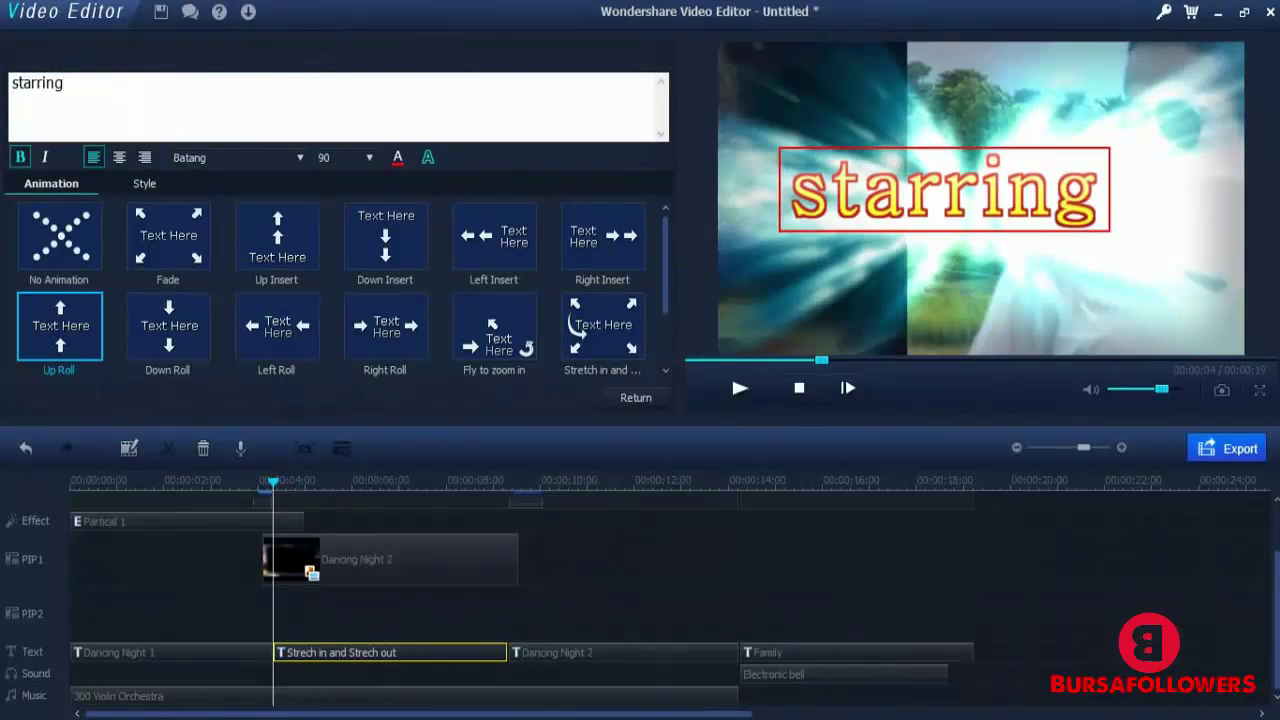
pyautogui.write('R')
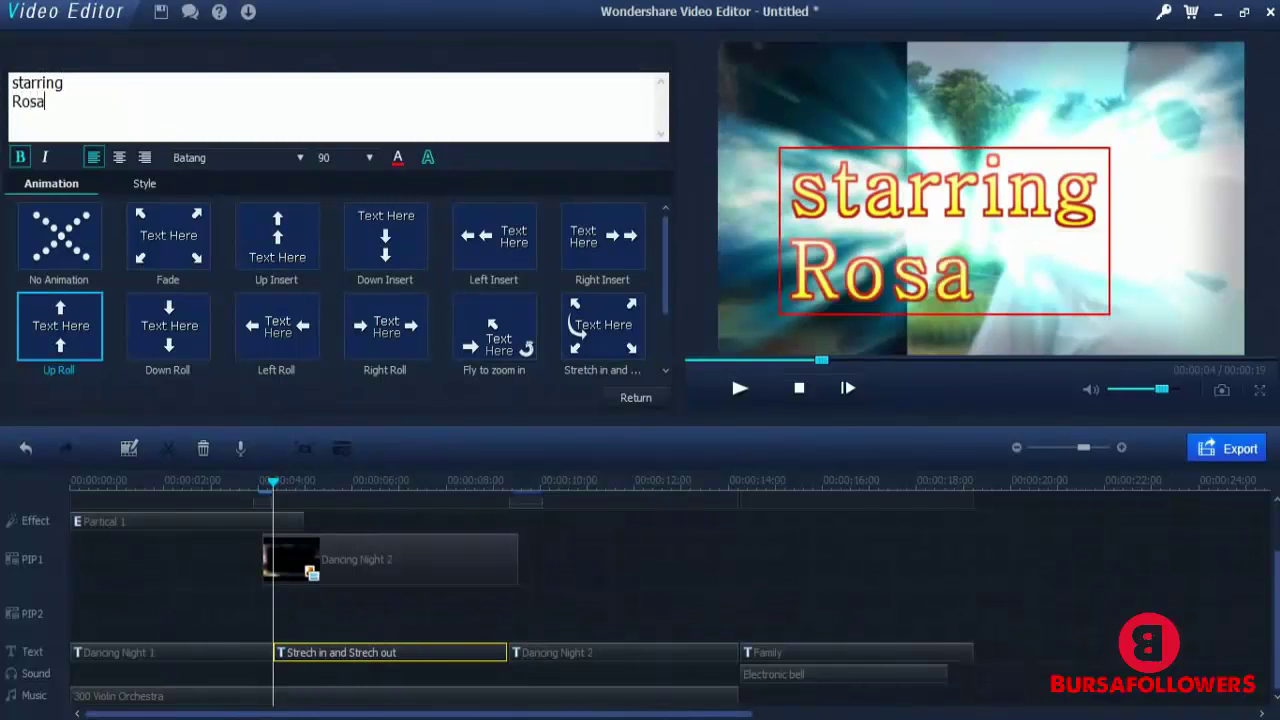
pyautogui.write('oshan siw')
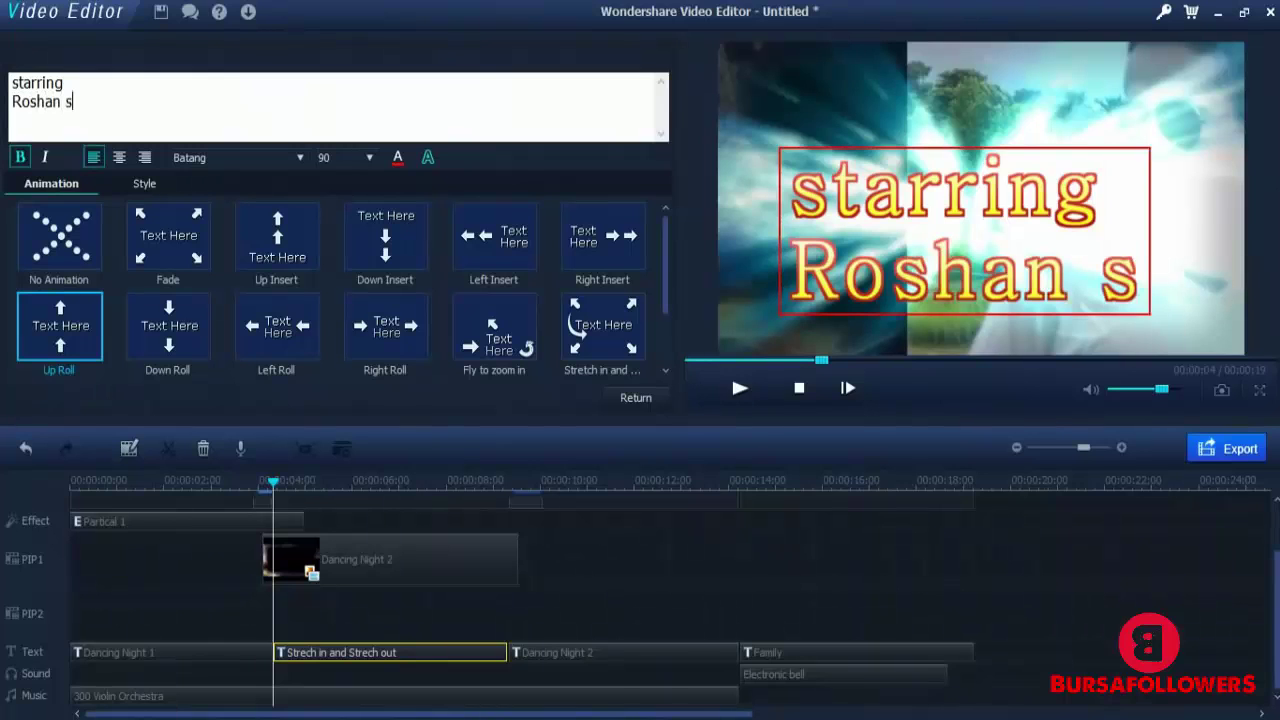
pyautogui.press('BackSpace')
pyautogui.press('BackSpace')
pyautogui.press('BackSpace')
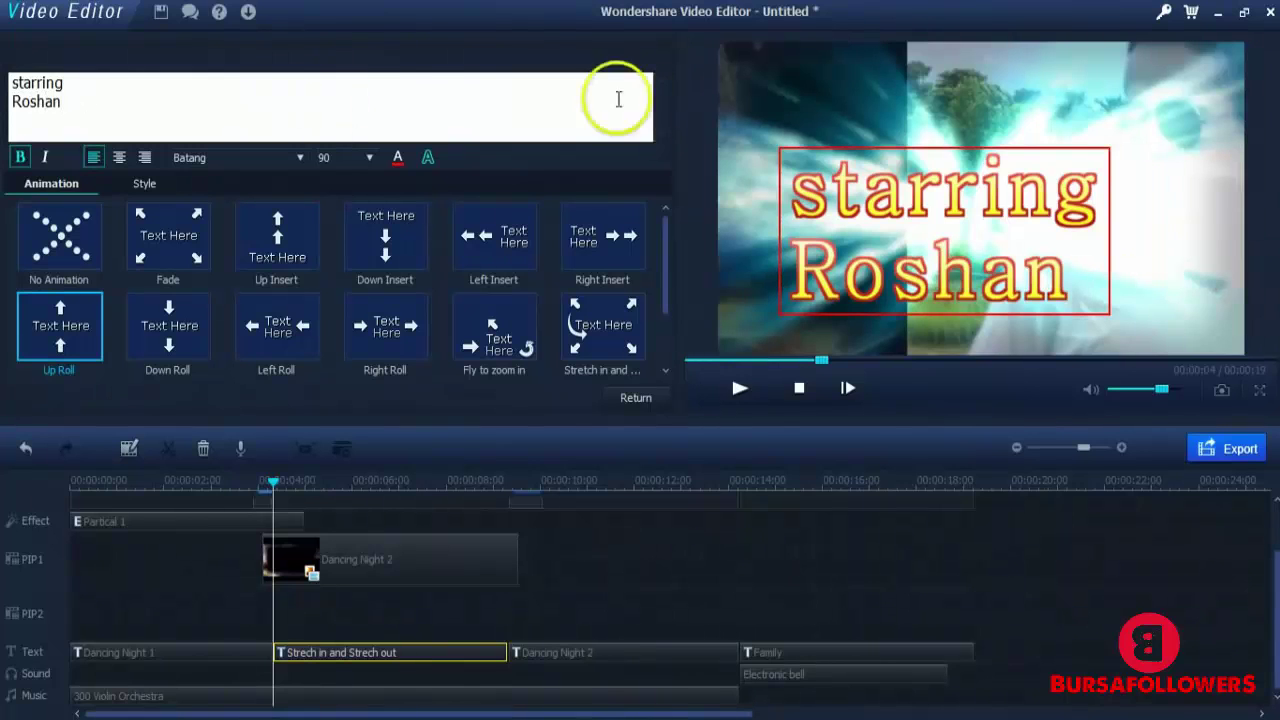
# Reposition the title in the frame and give it the Left Insert entrance animation
pyautogui.moveTo(997, 265); pyautogui.dragTo(1068, 298)
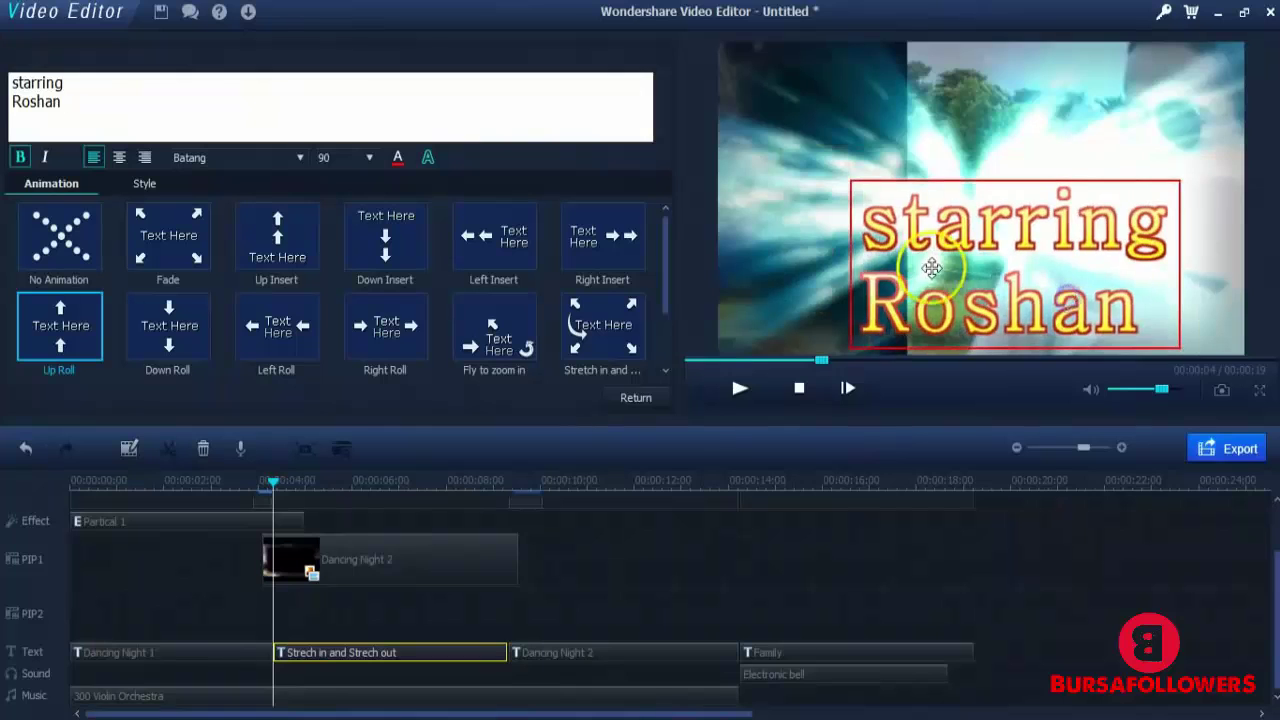
pyautogui.moveTo(933, 268); pyautogui.dragTo(911, 258)
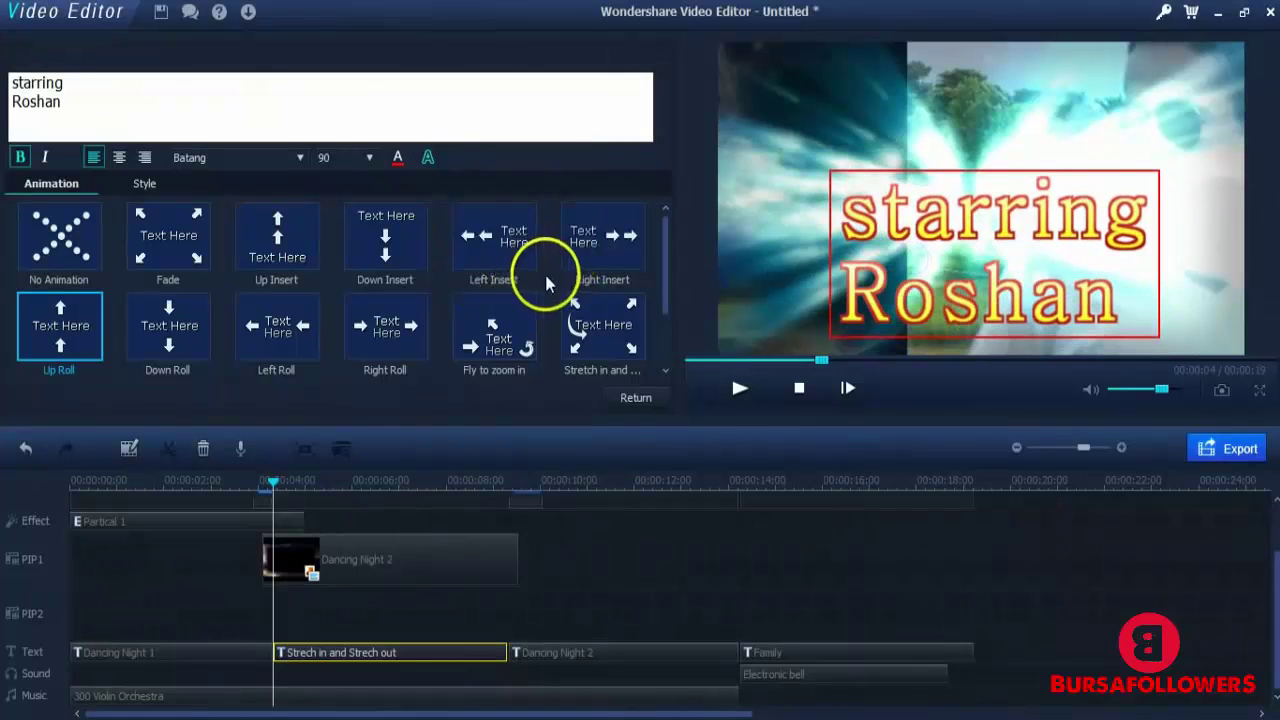
pyautogui.click(505, 255)
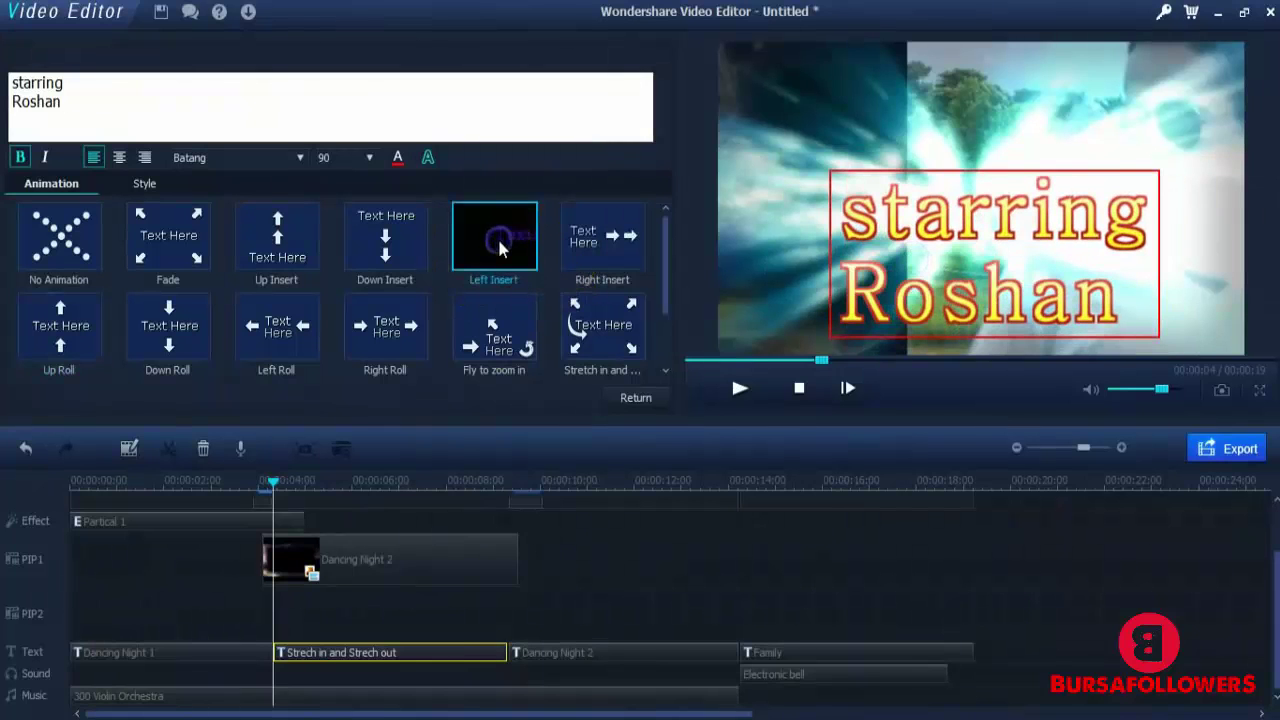
pyautogui.click(716, 388)
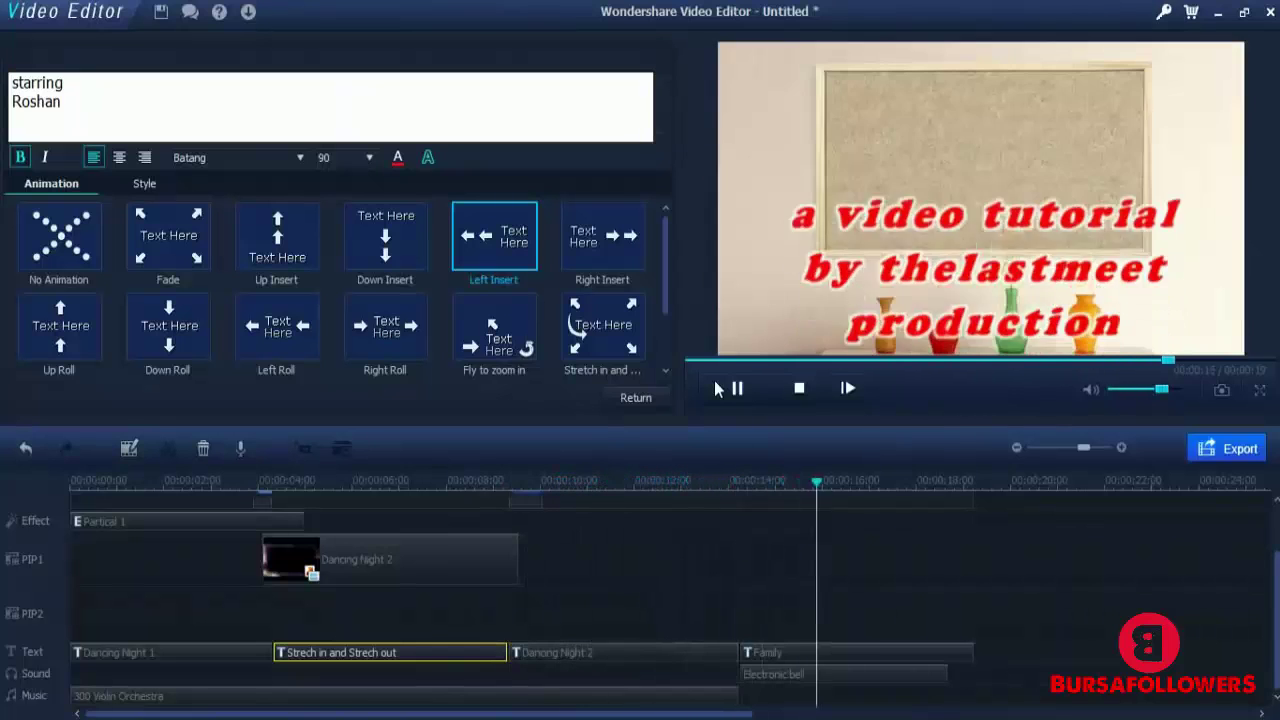
pyautogui.click(725, 388)
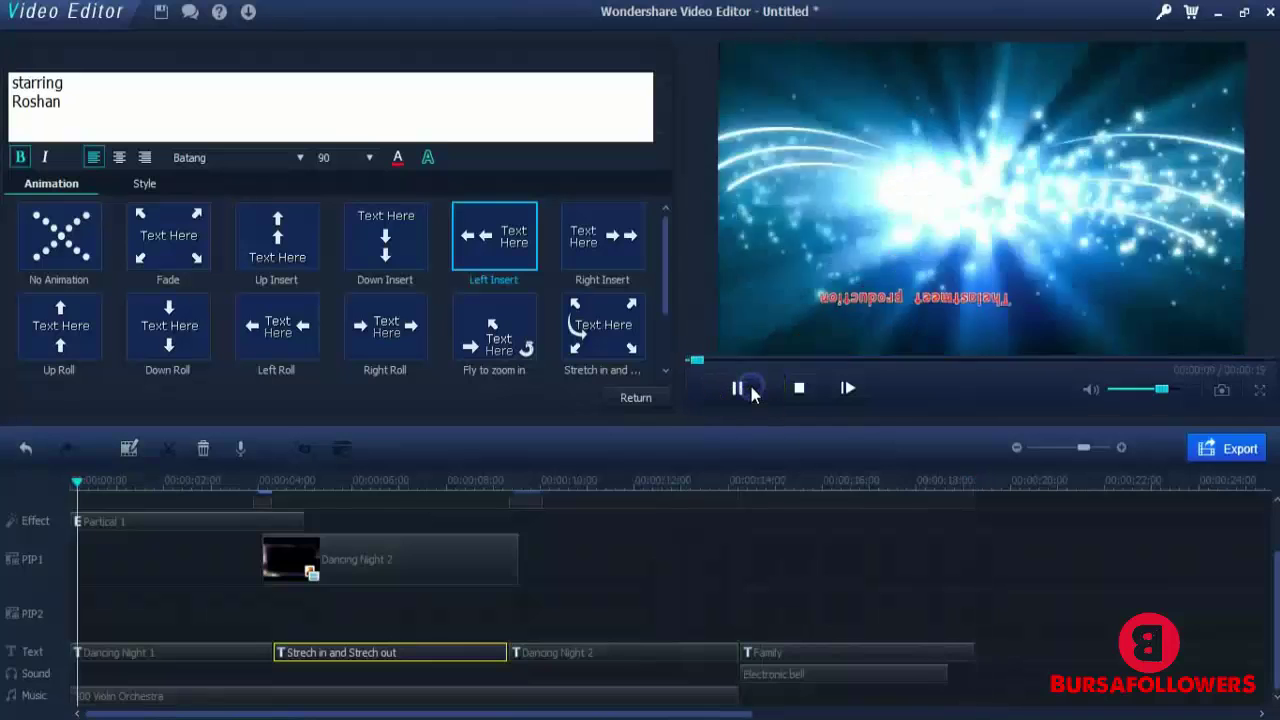
pyautogui.click(749, 388)
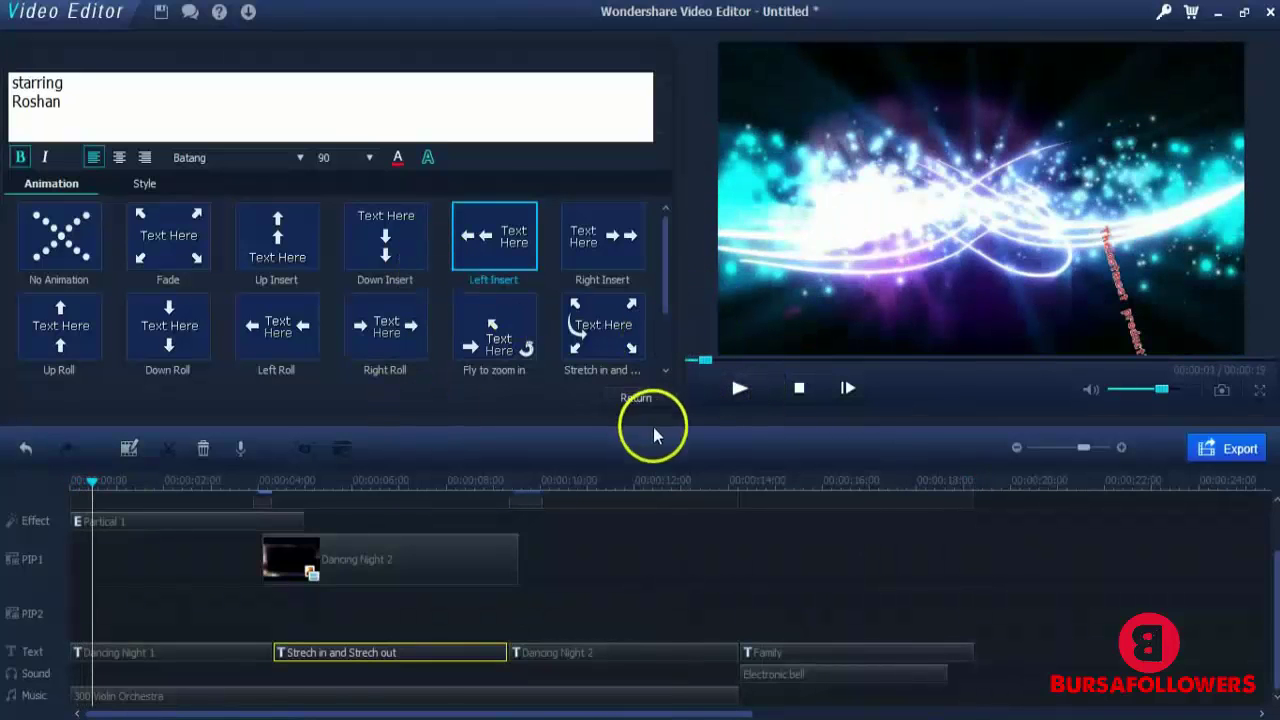
# Add the Love16 heart overlay at the project start and lengthen it along the PIP track
pyautogui.click(637, 400)
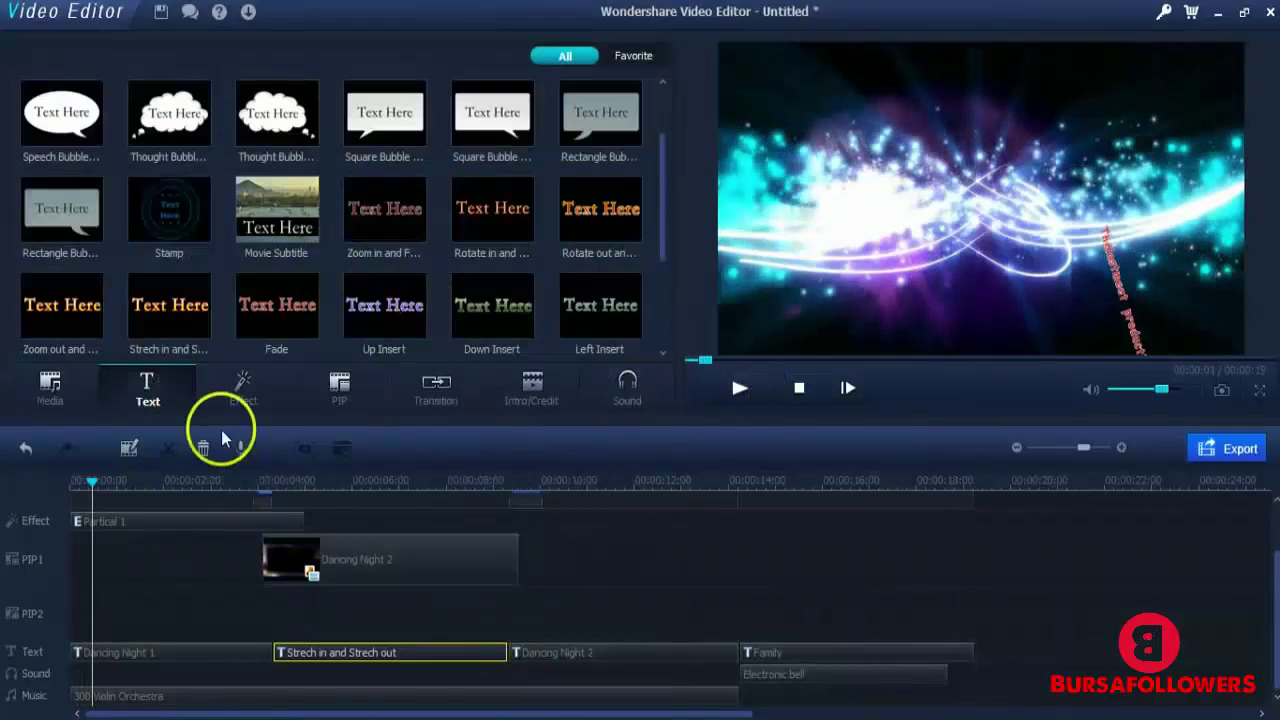
pyautogui.click(241, 396)
pyautogui.click(385, 377)
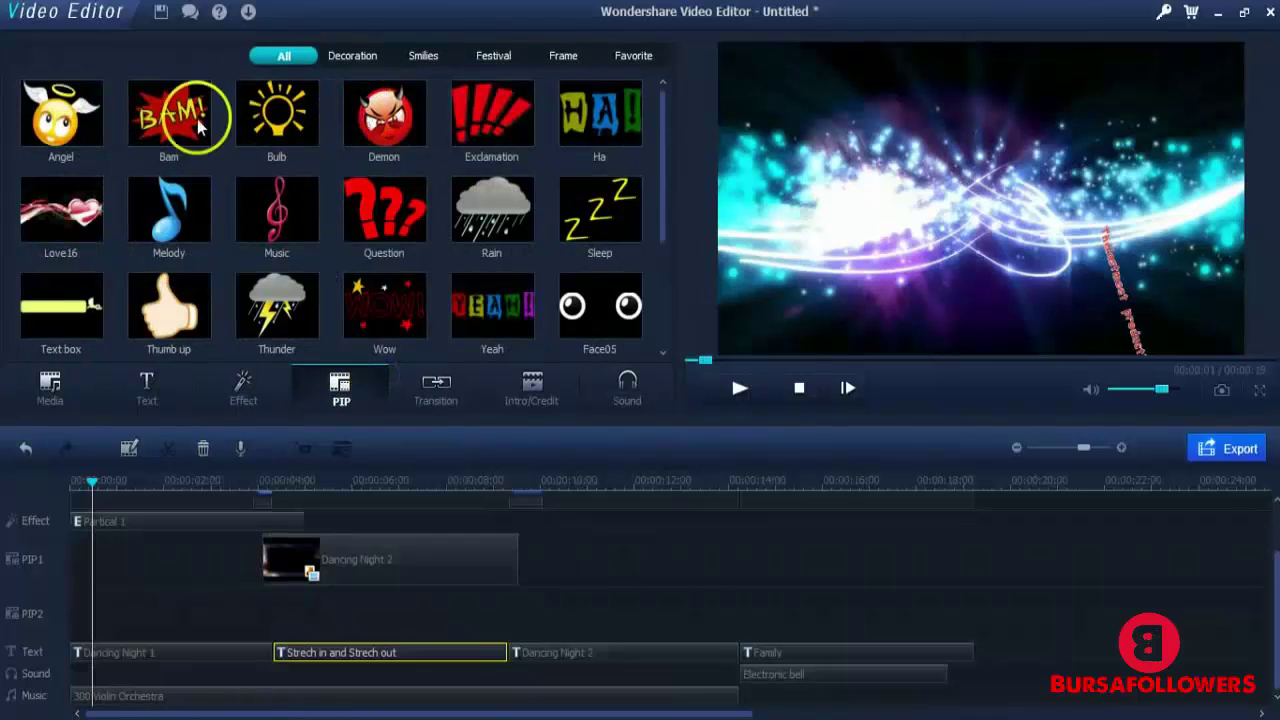
pyautogui.moveTo(60, 212); pyautogui.dragTo(75, 606)
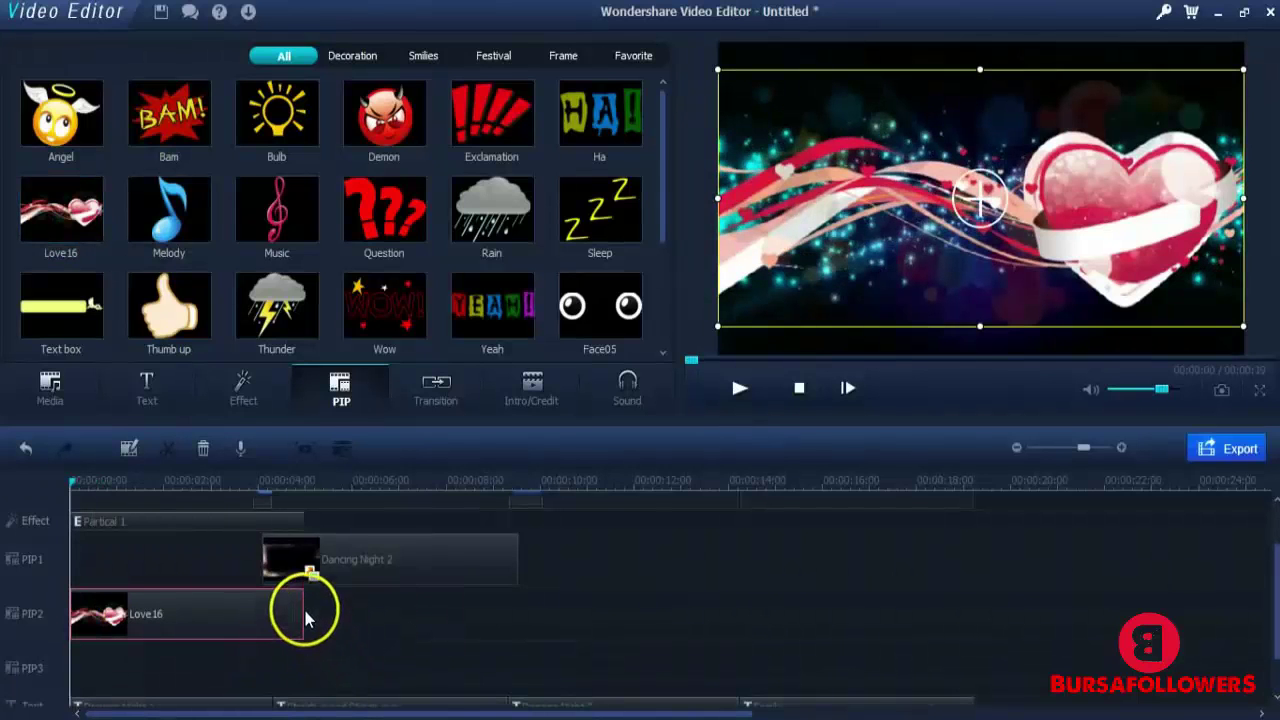
pyautogui.moveTo(303, 608); pyautogui.dragTo(973, 617)
# Shrink the heart into the top-right corner and preview it over the starring title
pyautogui.moveTo(962, 486); pyautogui.dragTo(57, 528)
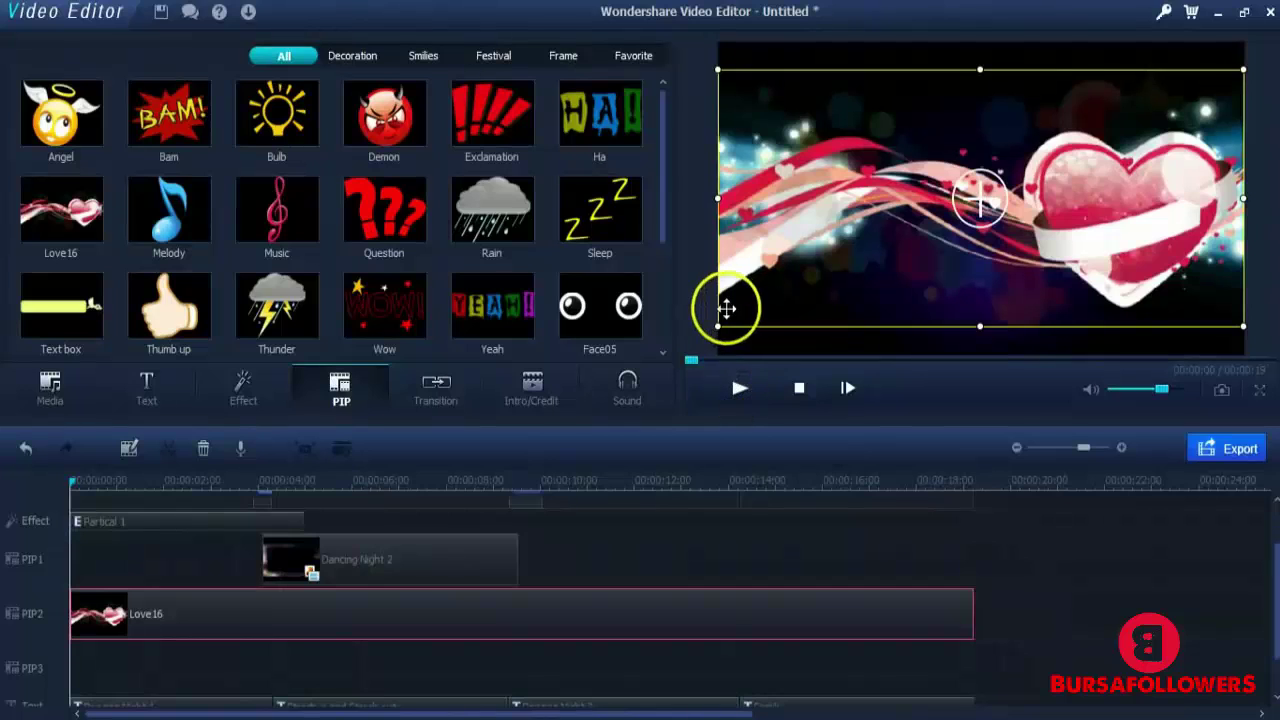
pyautogui.moveTo(718, 326); pyautogui.dragTo(1078, 198)
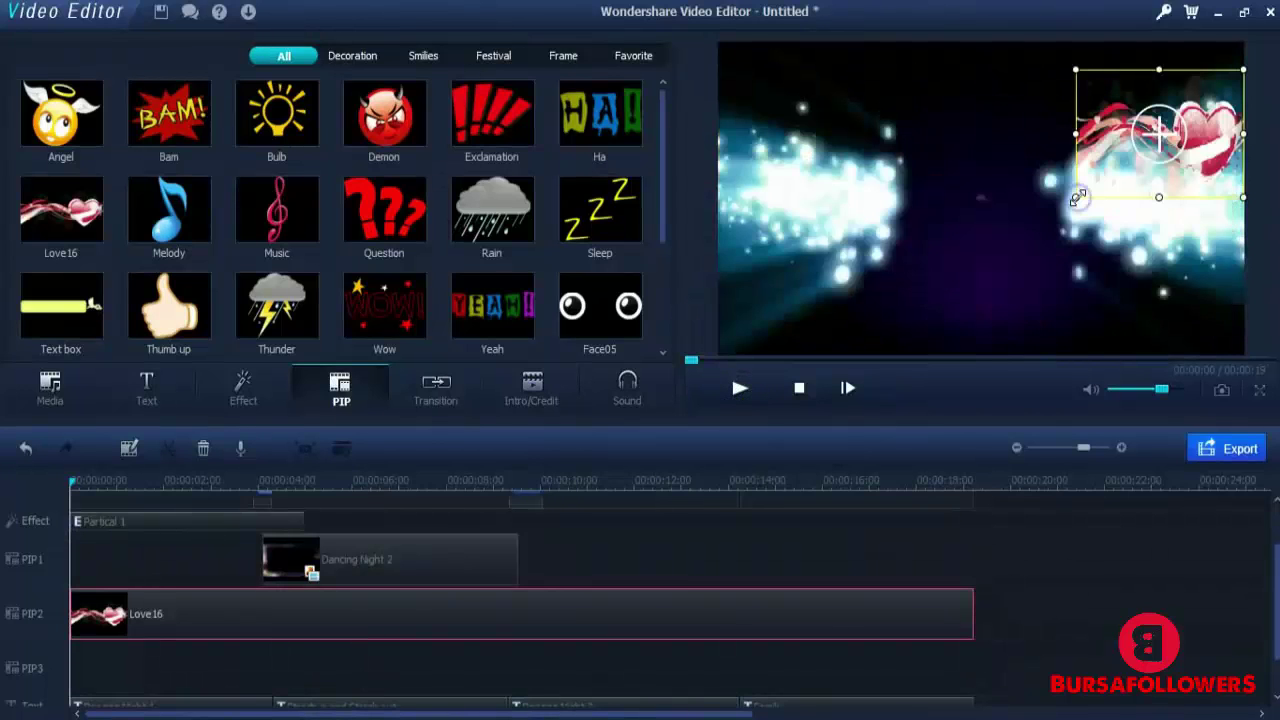
pyautogui.click(718, 410)
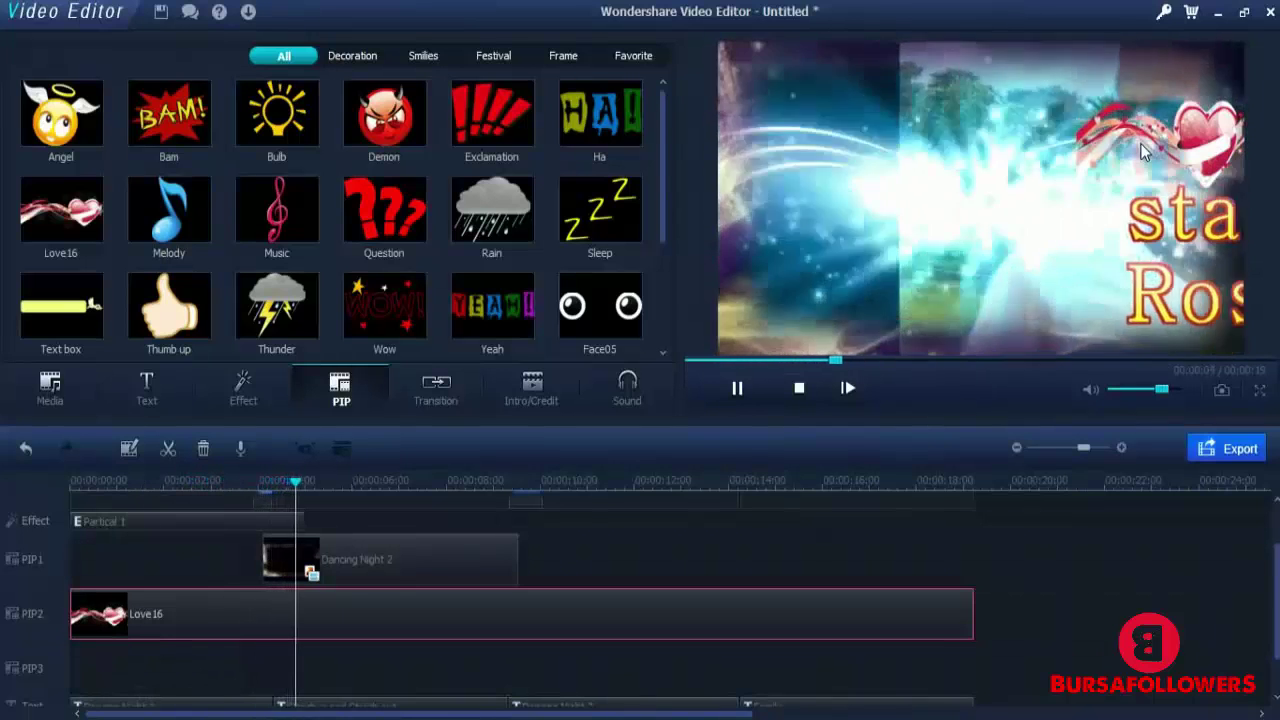
pyautogui.click(740, 388)
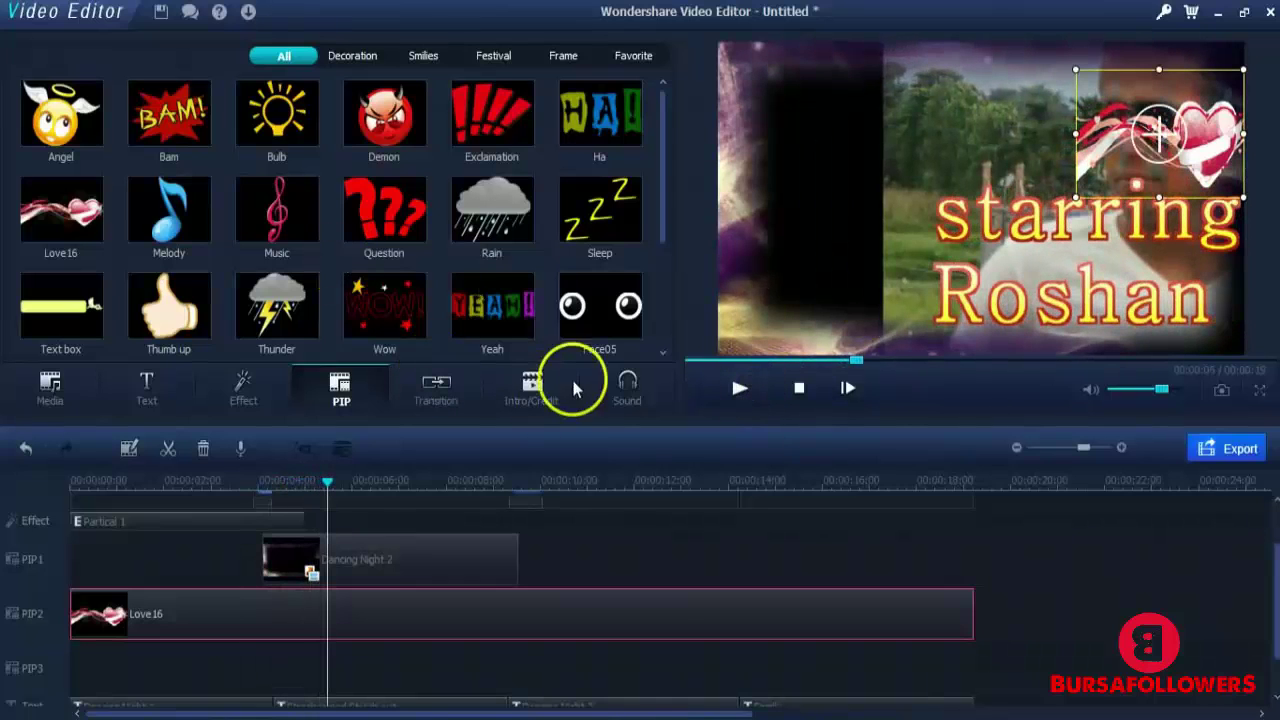
# Browse the Format, YouTube and Device export options, leaving the device list unchanged
pyautogui.click(1238, 452)
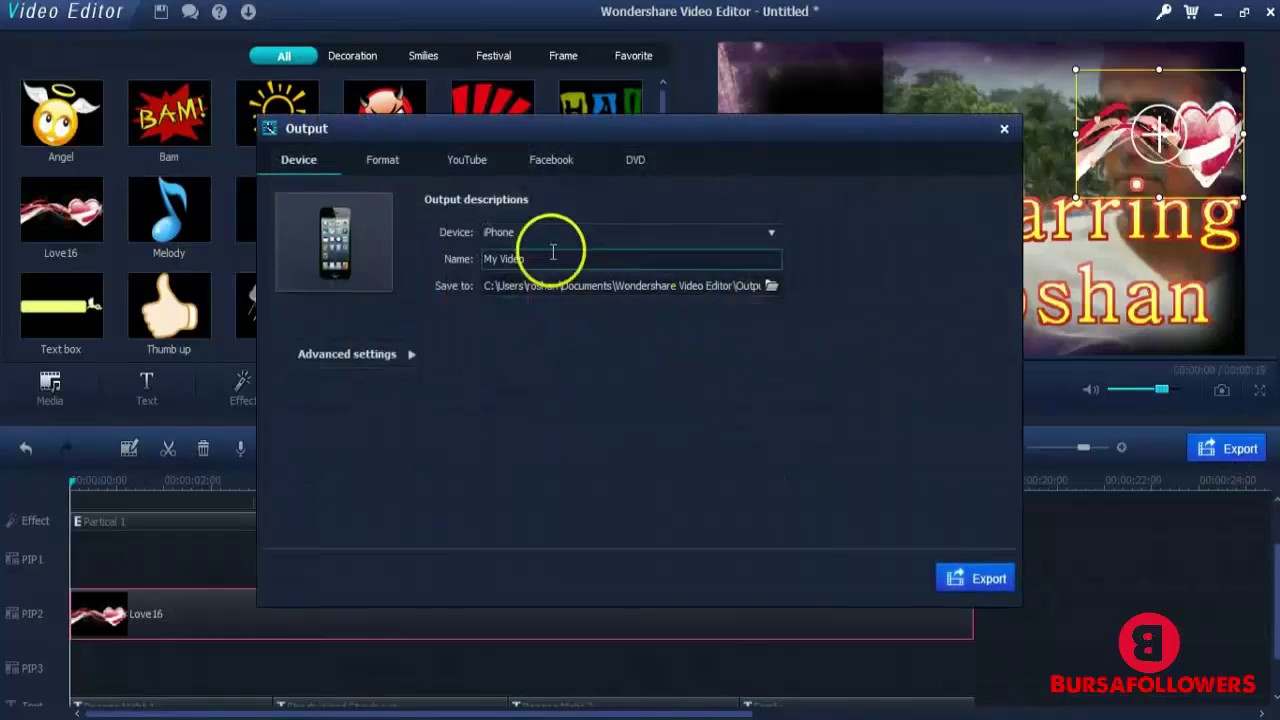
pyautogui.click(373, 165)
pyautogui.click(455, 168)
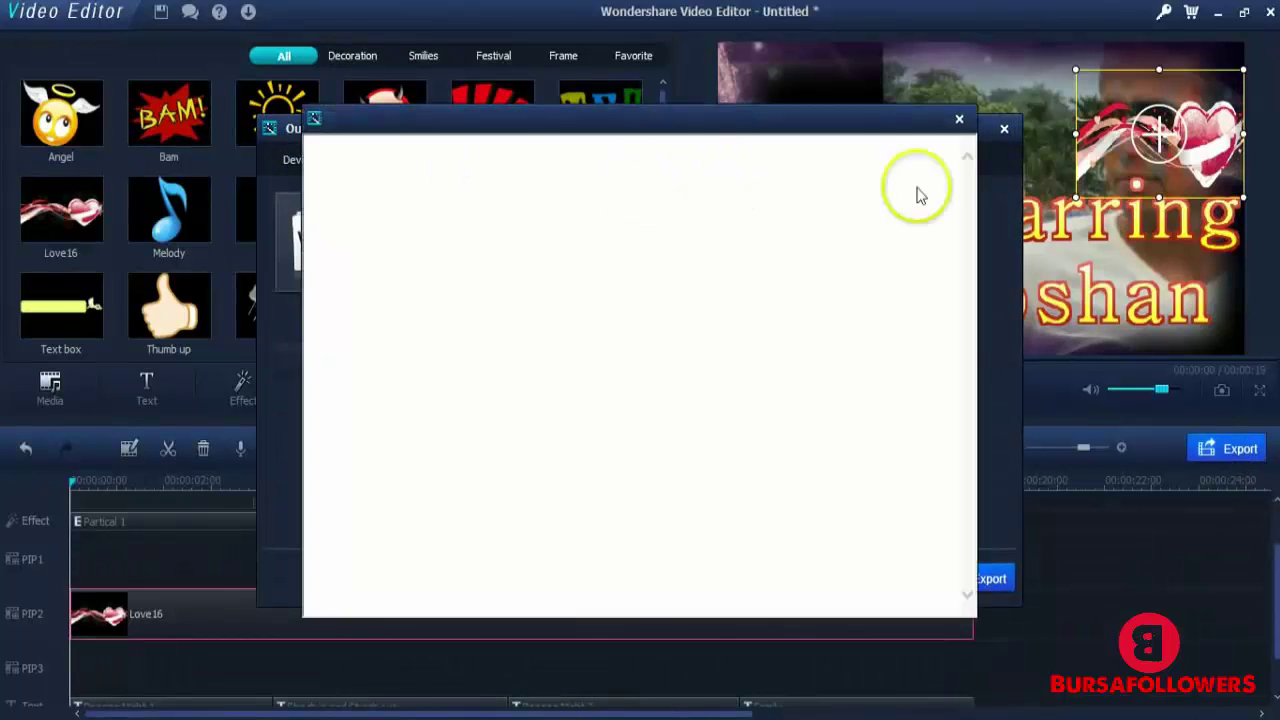
pyautogui.click(960, 119)
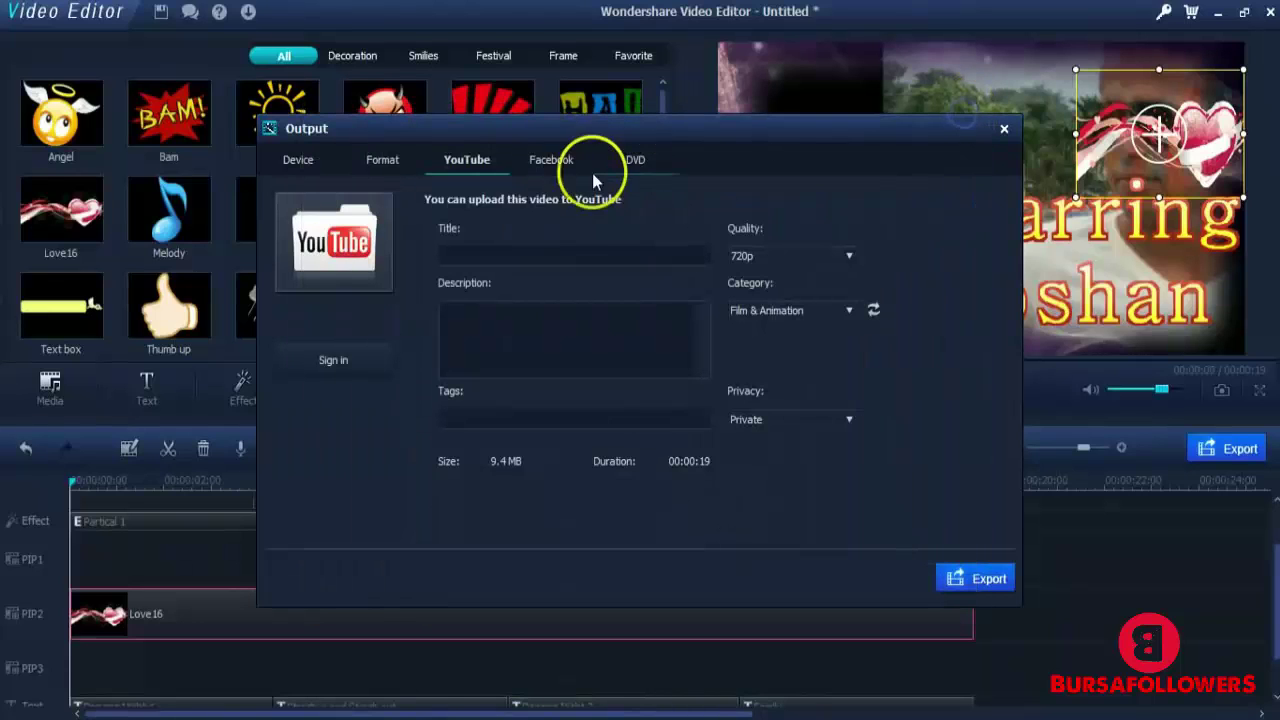
pyautogui.click(296, 163)
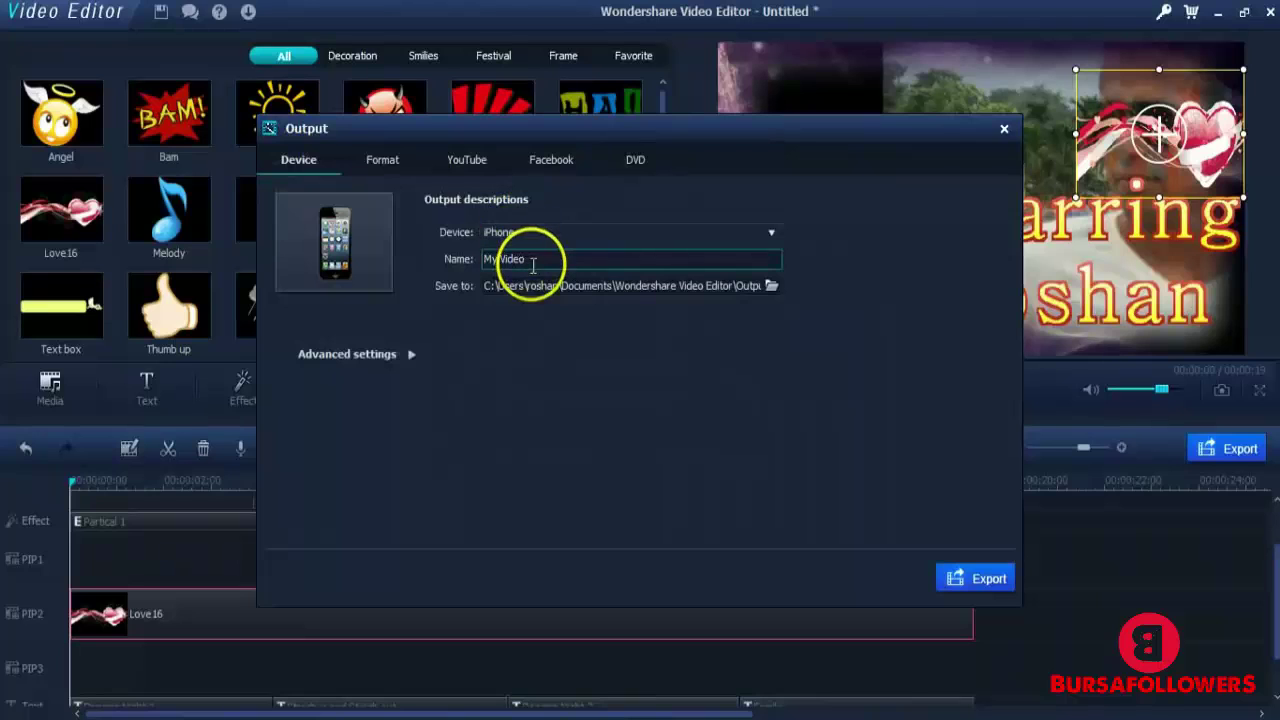
pyautogui.click(535, 240)
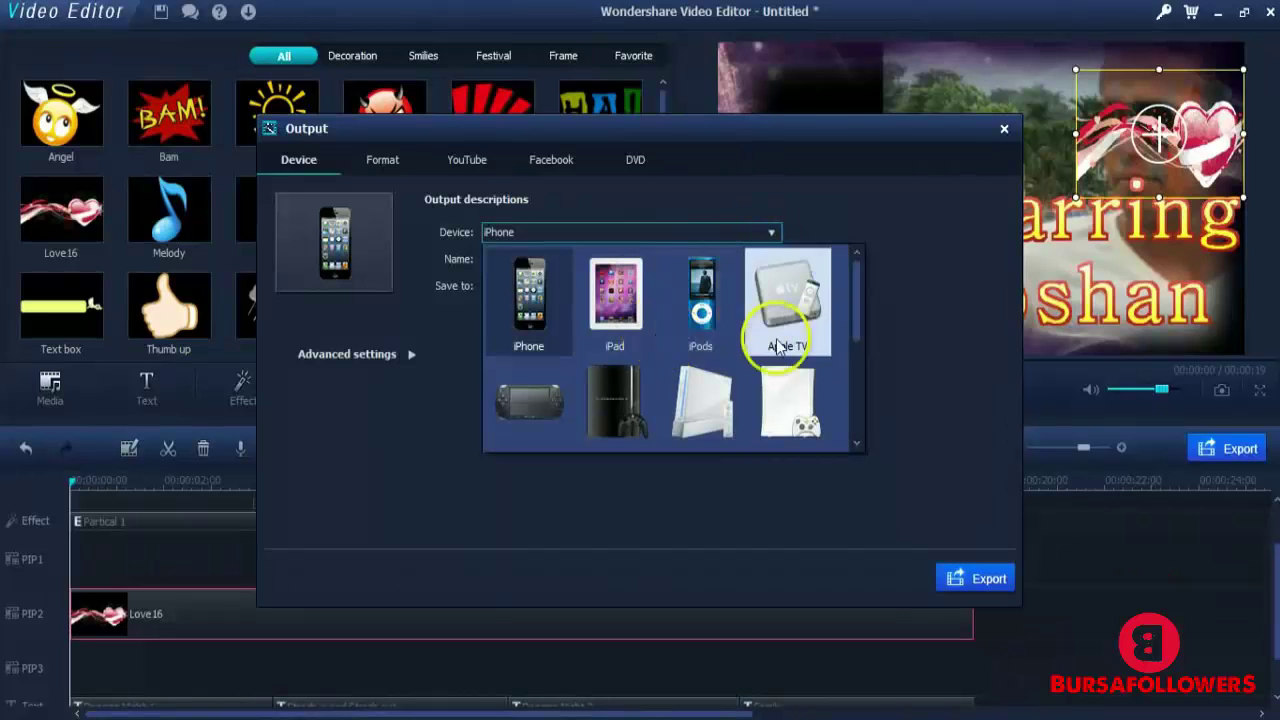
pyautogui.scroll(-1, 855, 320)
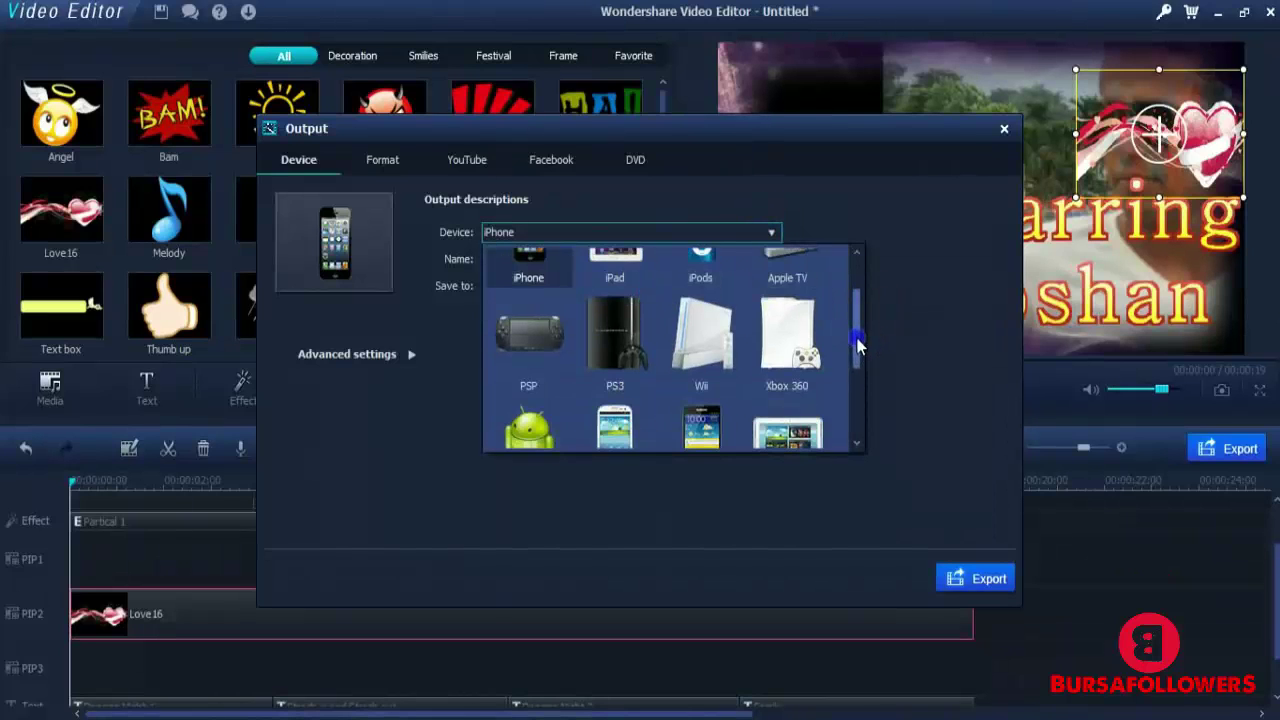
pyautogui.moveTo(858, 345); pyautogui.dragTo(856, 313)
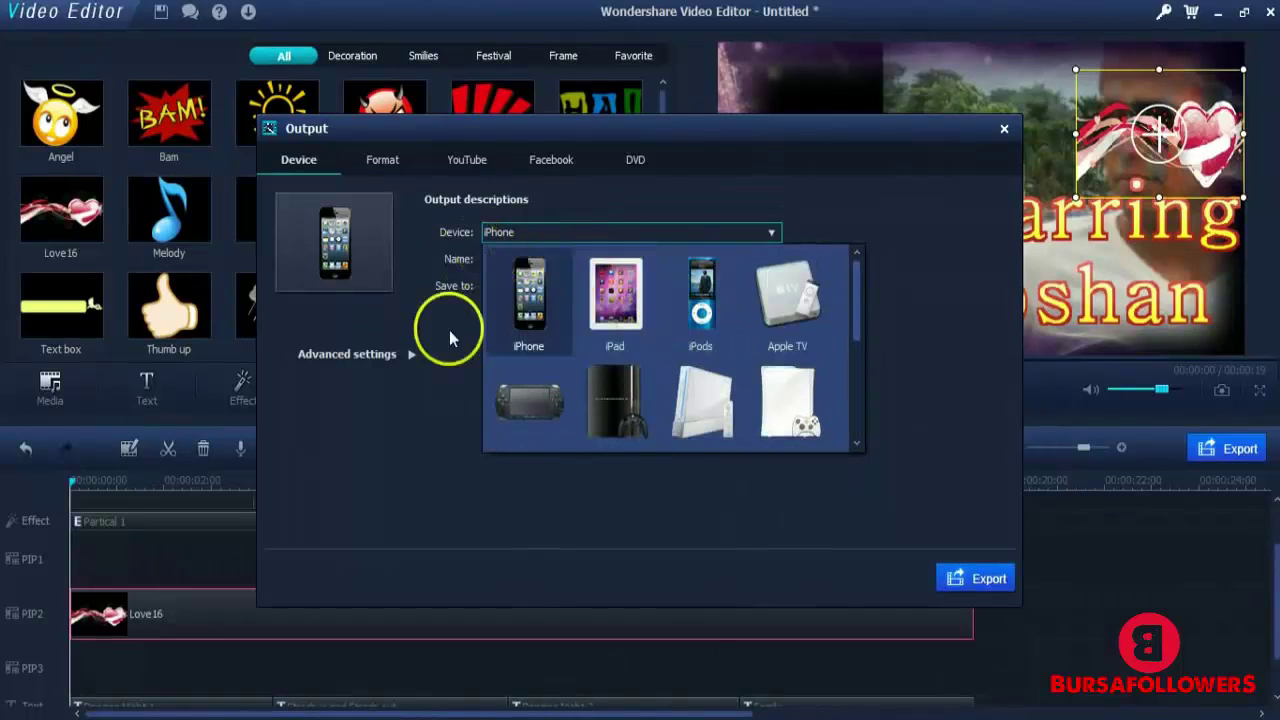
pyautogui.click(447, 349)
# Choose MP4 Video as the output format and name the file 'video tutorial guide'
pyautogui.click(385, 160)
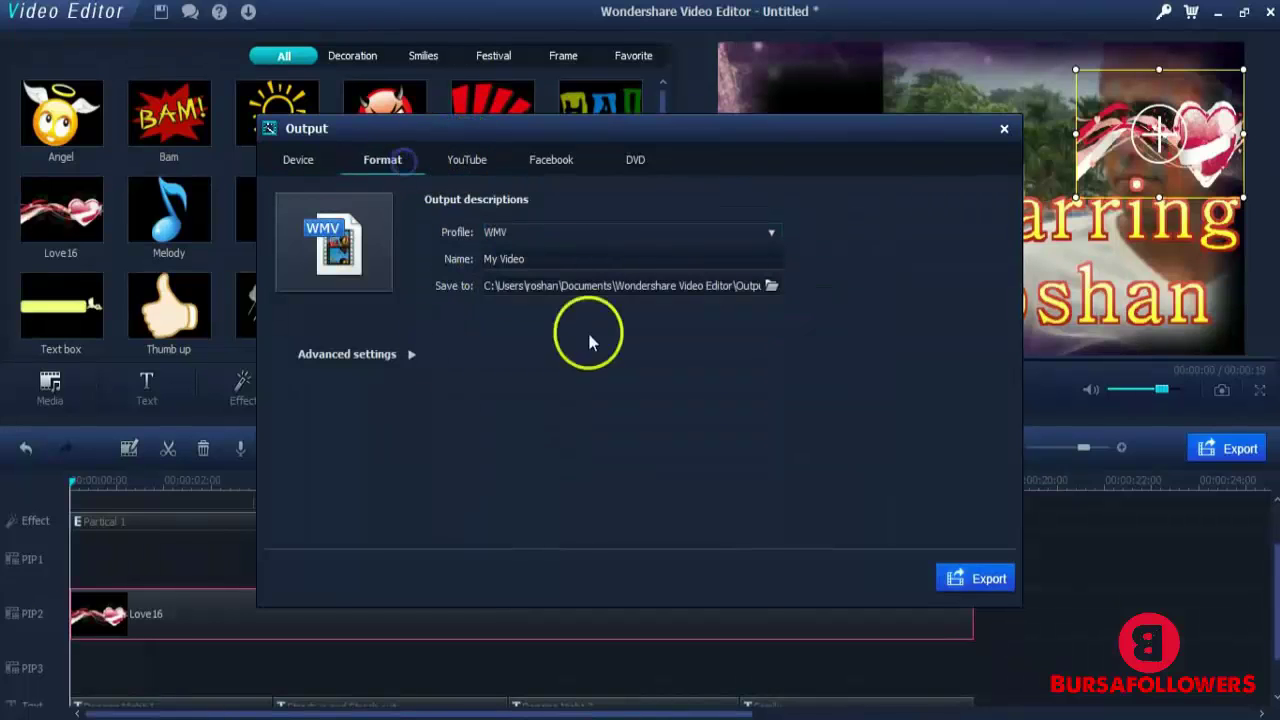
pyautogui.click(600, 232)
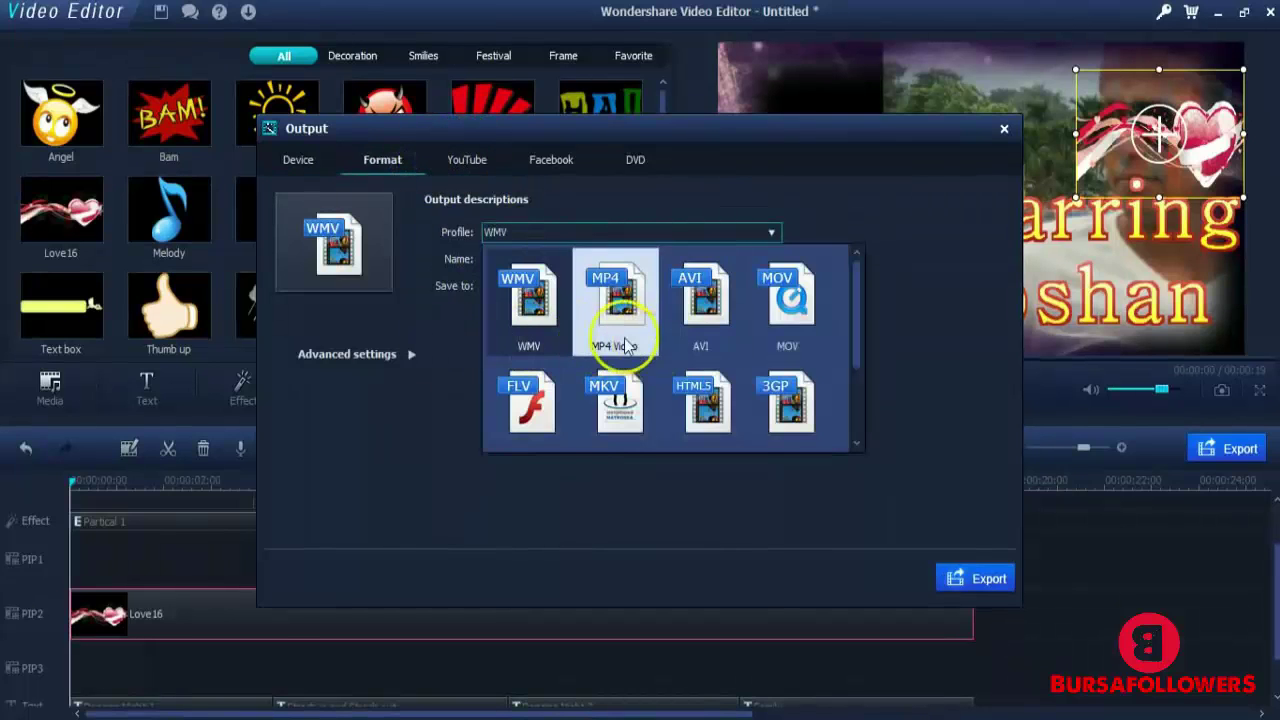
pyautogui.click(624, 337)
pyautogui.click(568, 258)
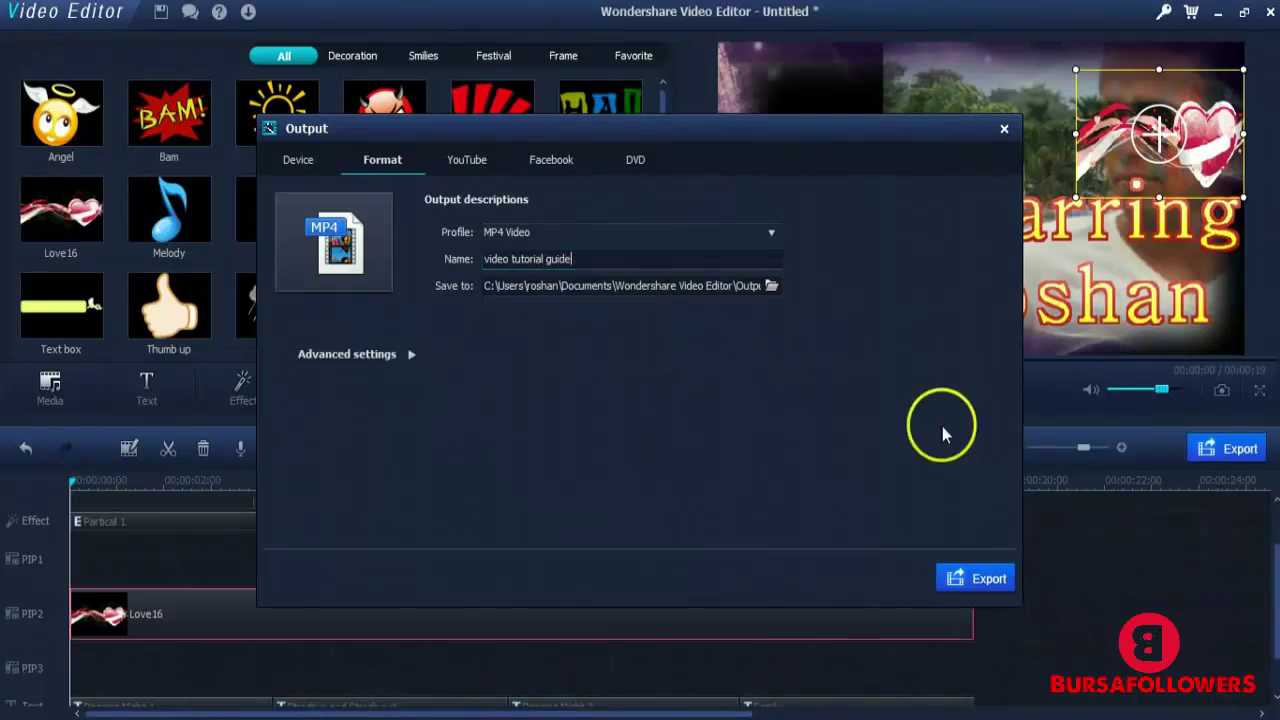
# Render the MP4, then find and play video tutorial guide.mp4 from its output folder
pyautogui.click(970, 580)
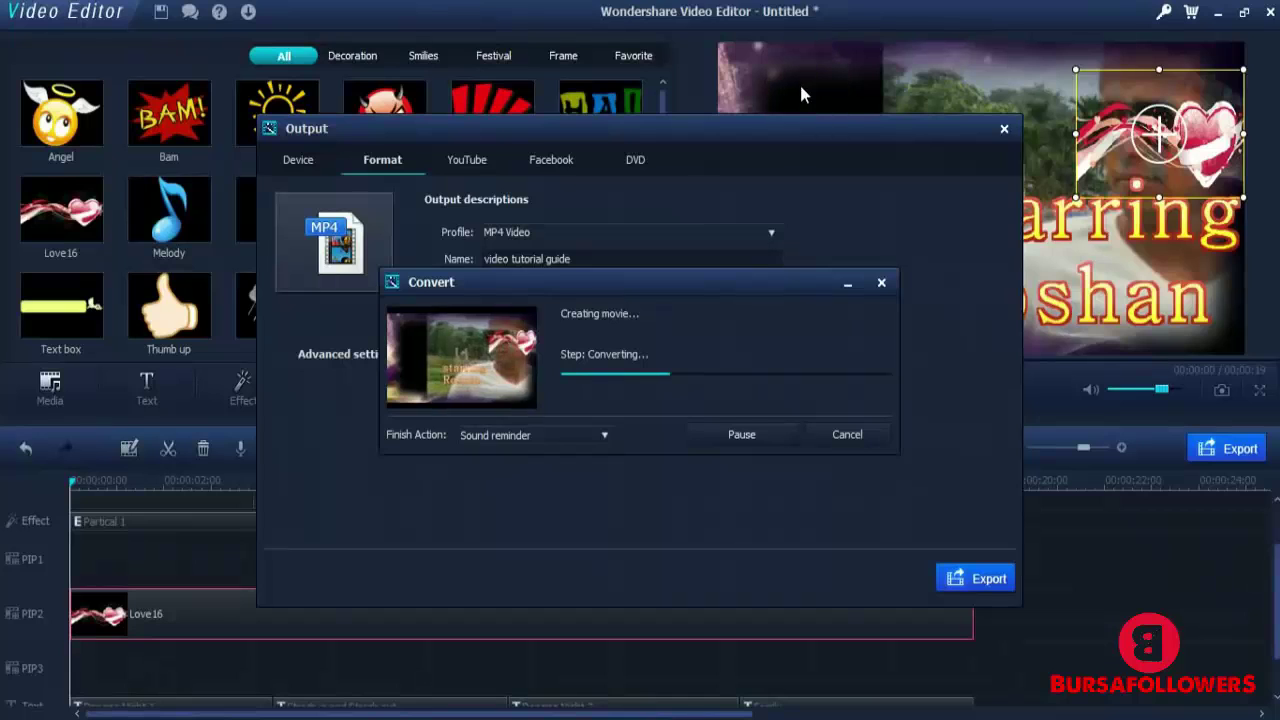
pyautogui.click(874, 107)
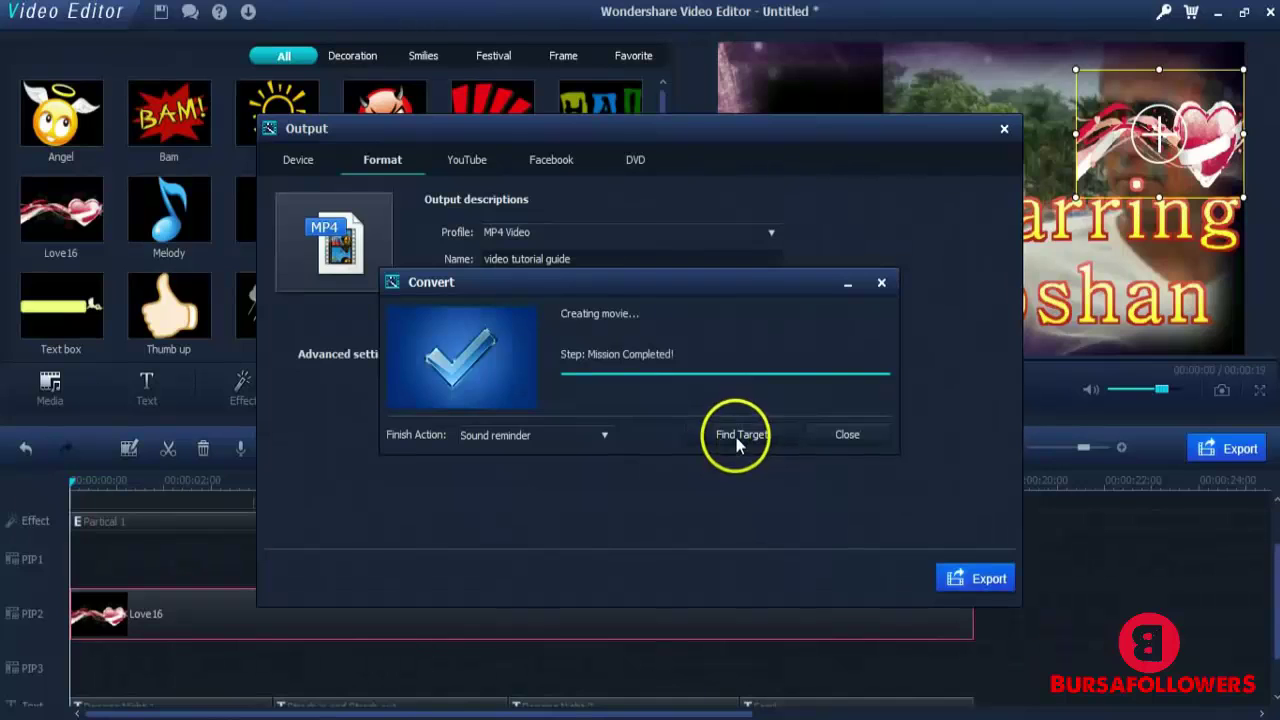
pyautogui.click(736, 436)
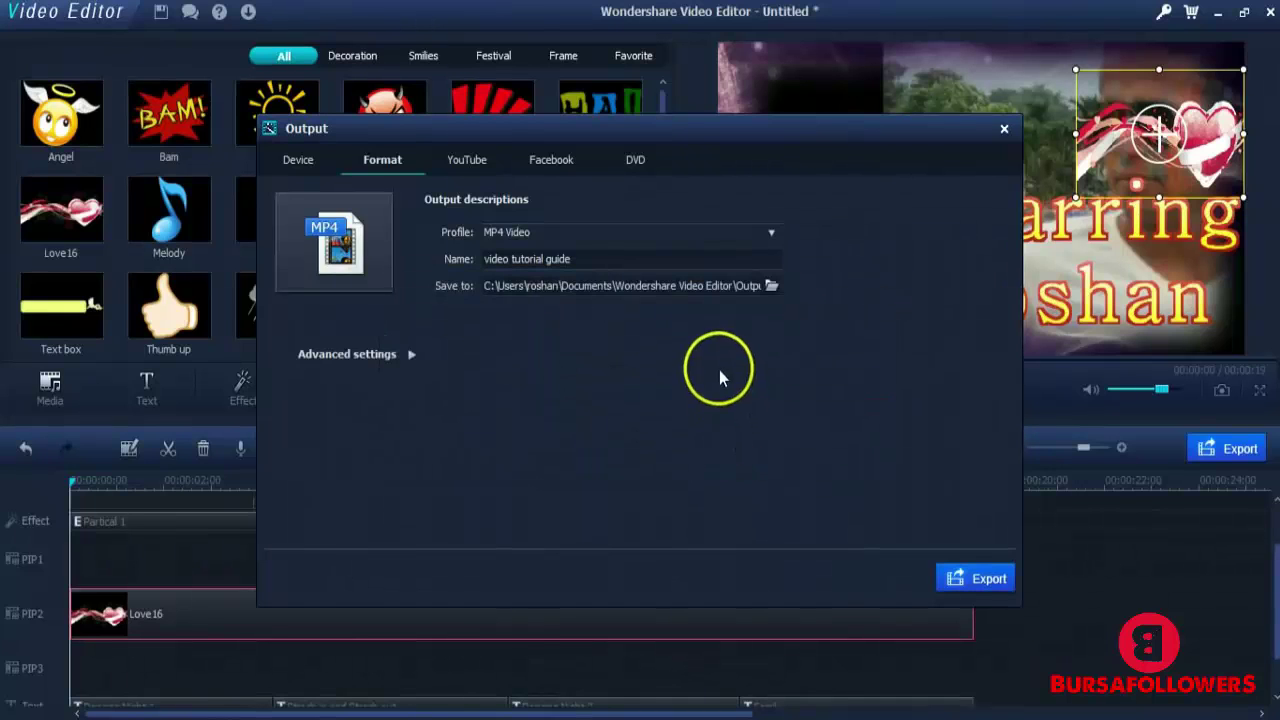
pyautogui.click(657, 203)
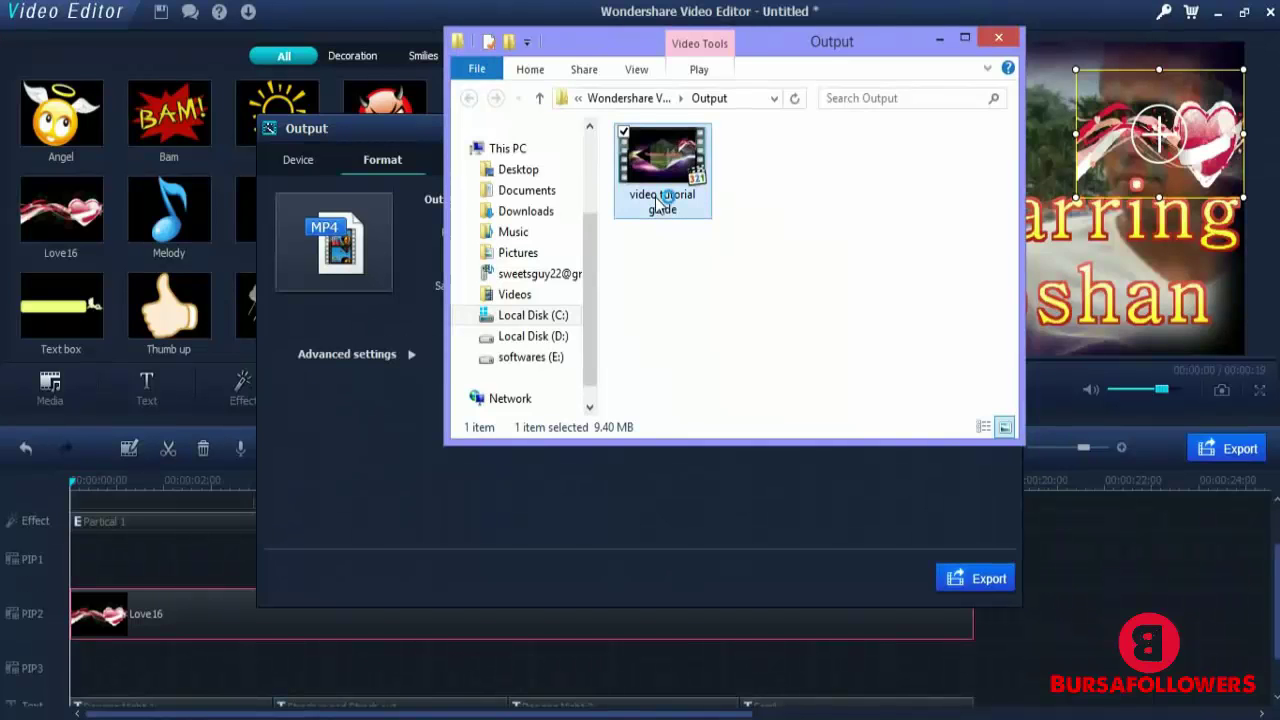
pyautogui.doubleClick(661, 201)
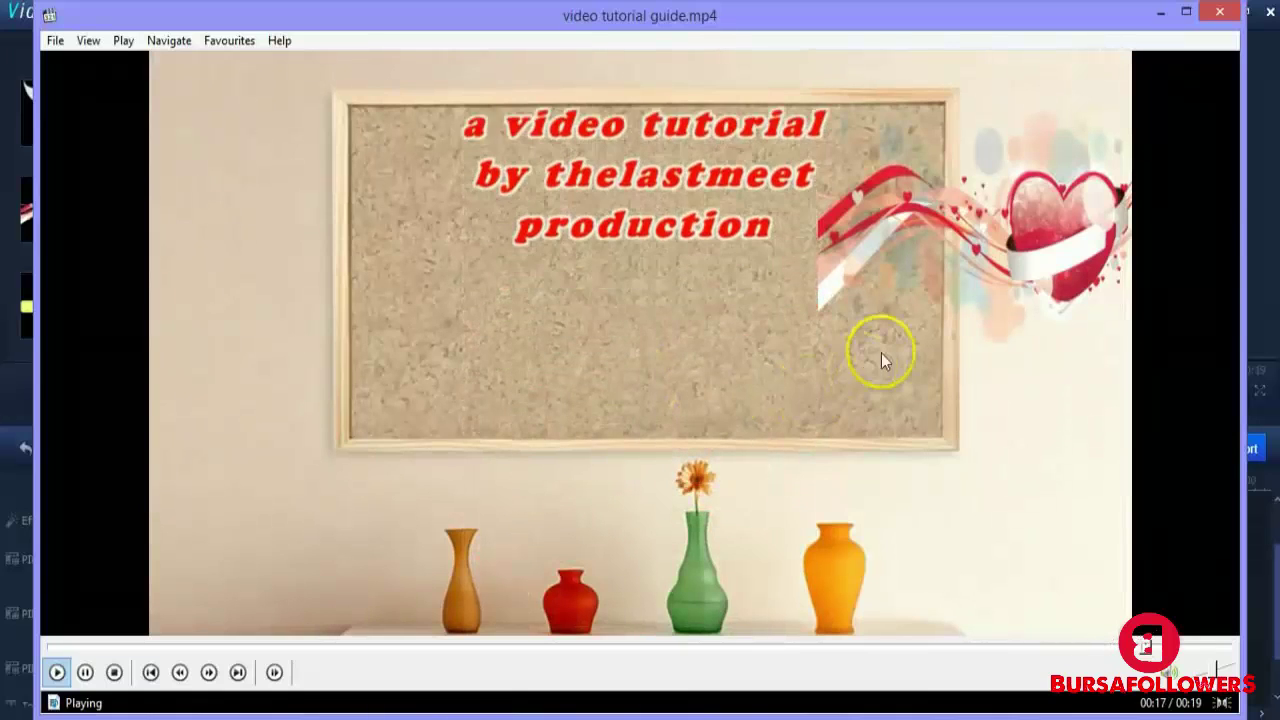
# Close Media Player Classic, the output folder and the Output dialog, then quit the editor
pyautogui.click(1222, 14)
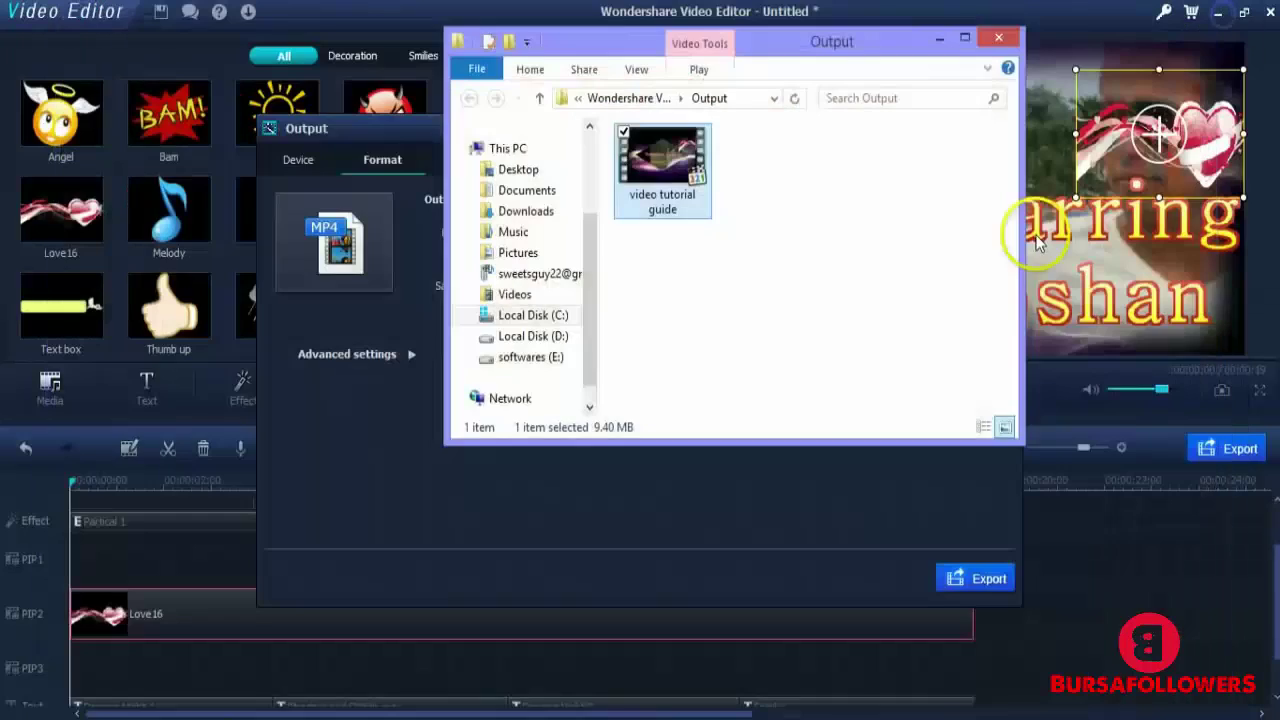
pyautogui.click(998, 38)
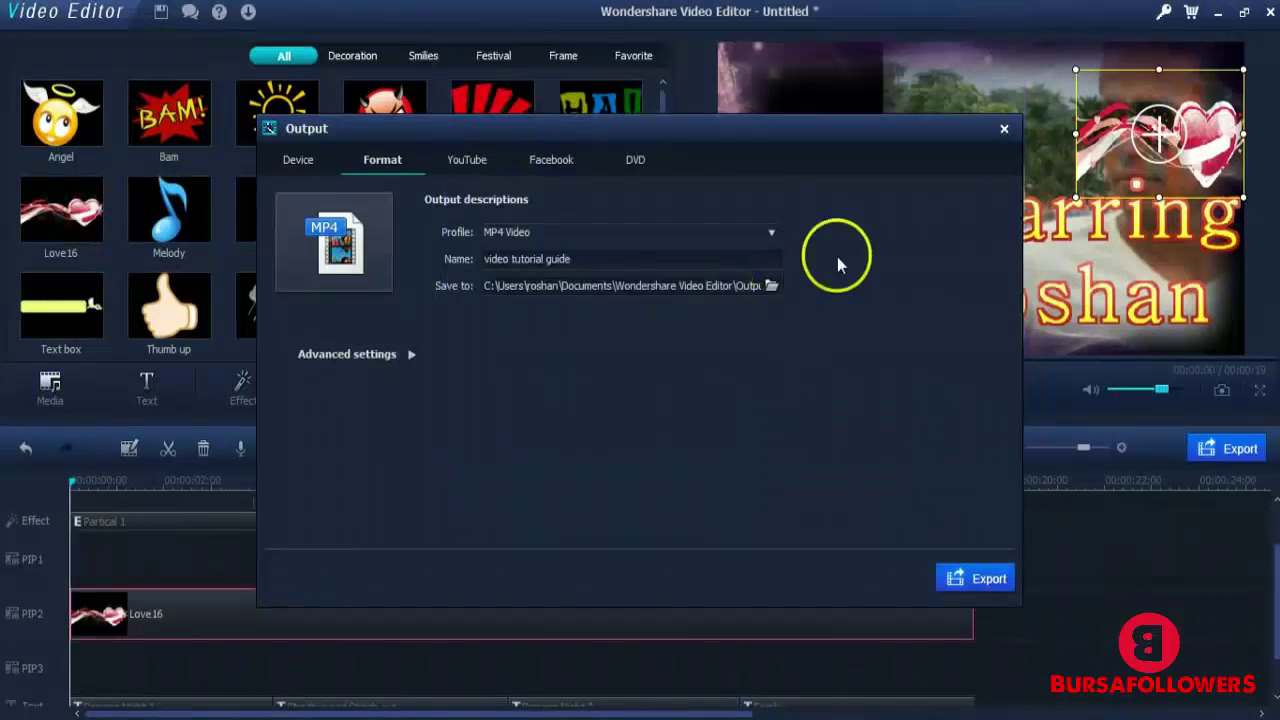
pyautogui.click(1004, 127)
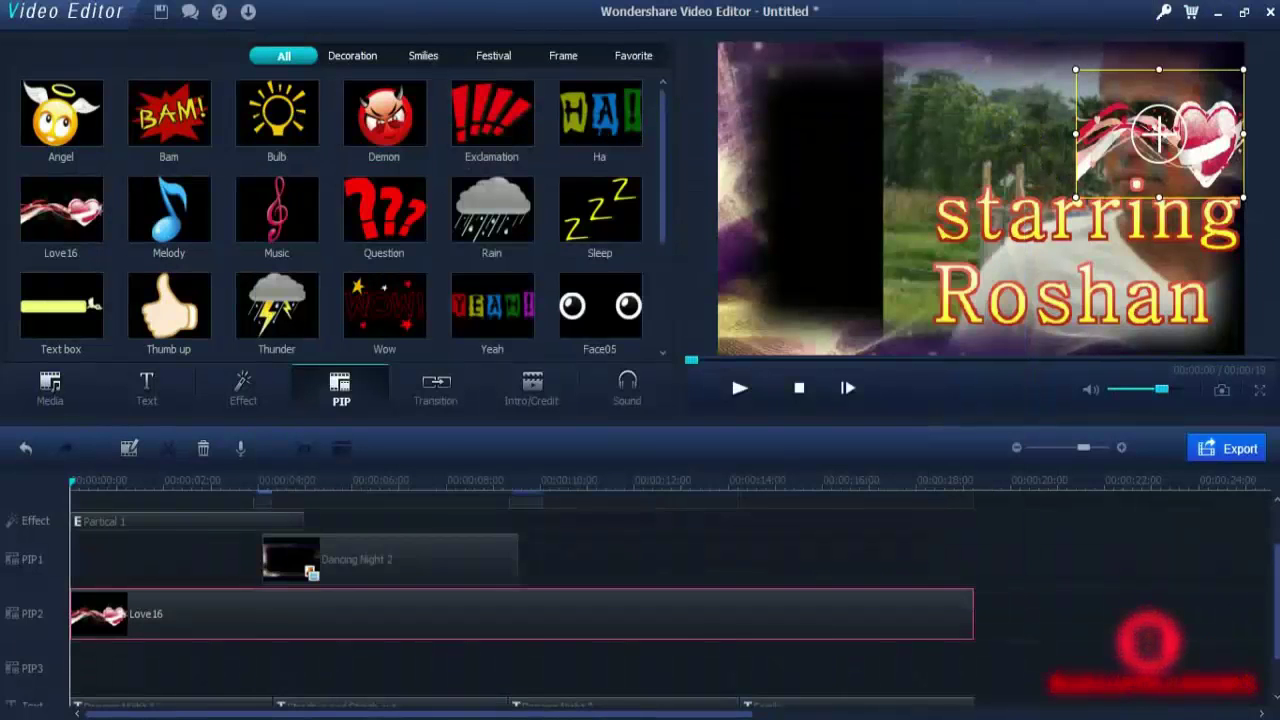
pyautogui.click(1270, 12)
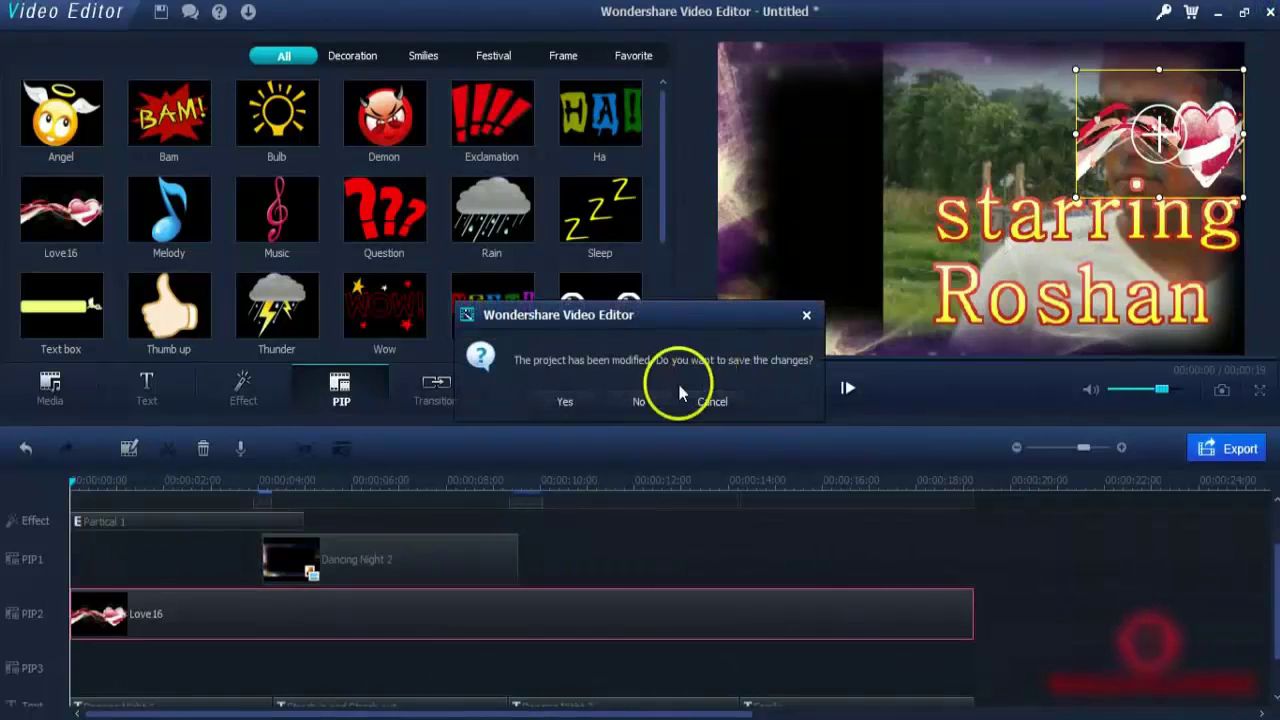